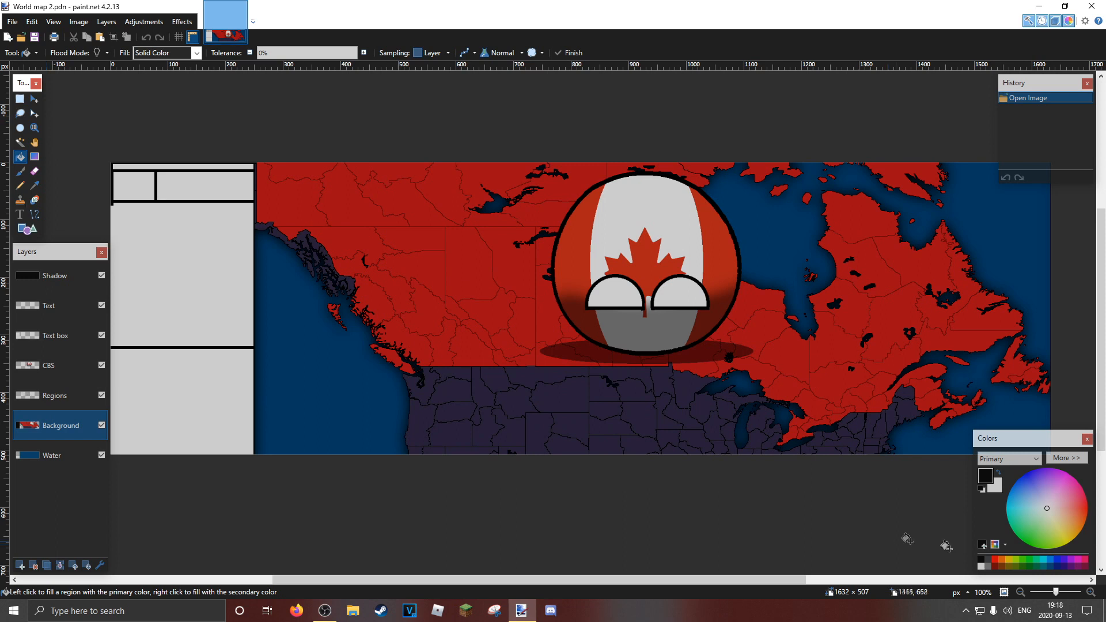
Fill the red Canadian land on the Background layer with dark blue using the Paint Bucket
click(1058, 567)
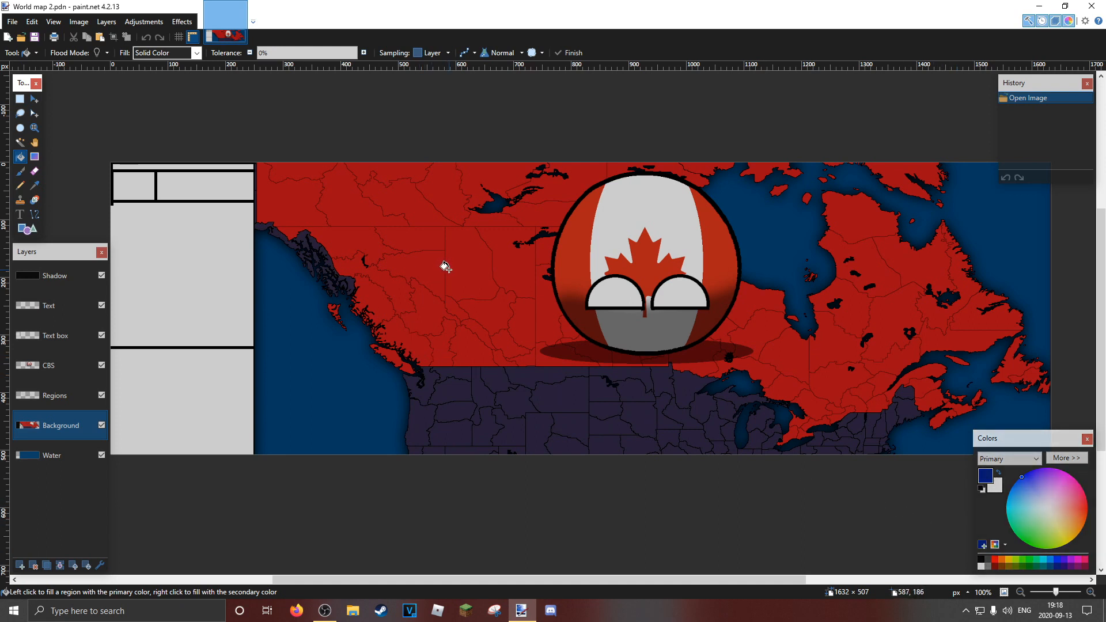
click(446, 267)
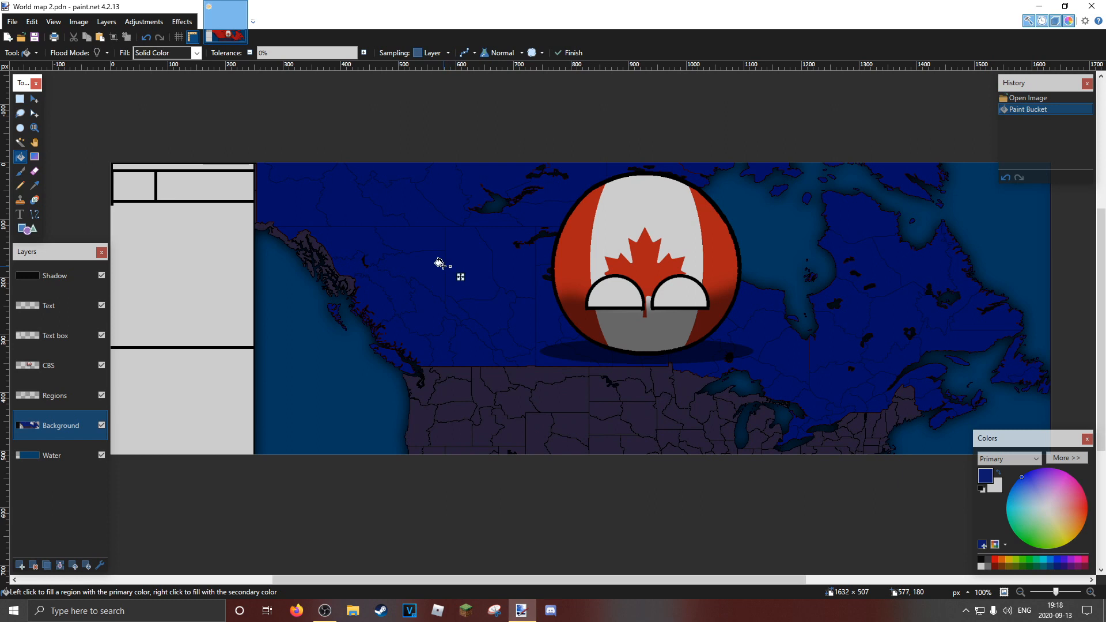
key(z)
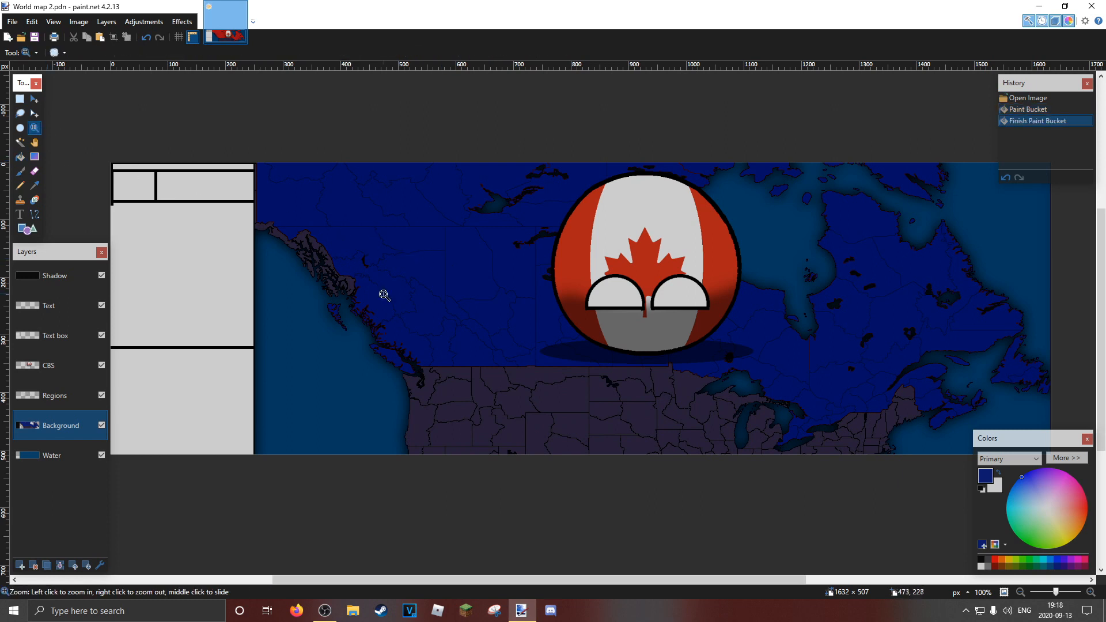
Try to select the leftover reddish edge pixels along Canada's west coast with the Magic Wand at 0% tolerance
click(385, 295)
scroll(384, 295, up, 1)
scroll(320, 347, up, 7)
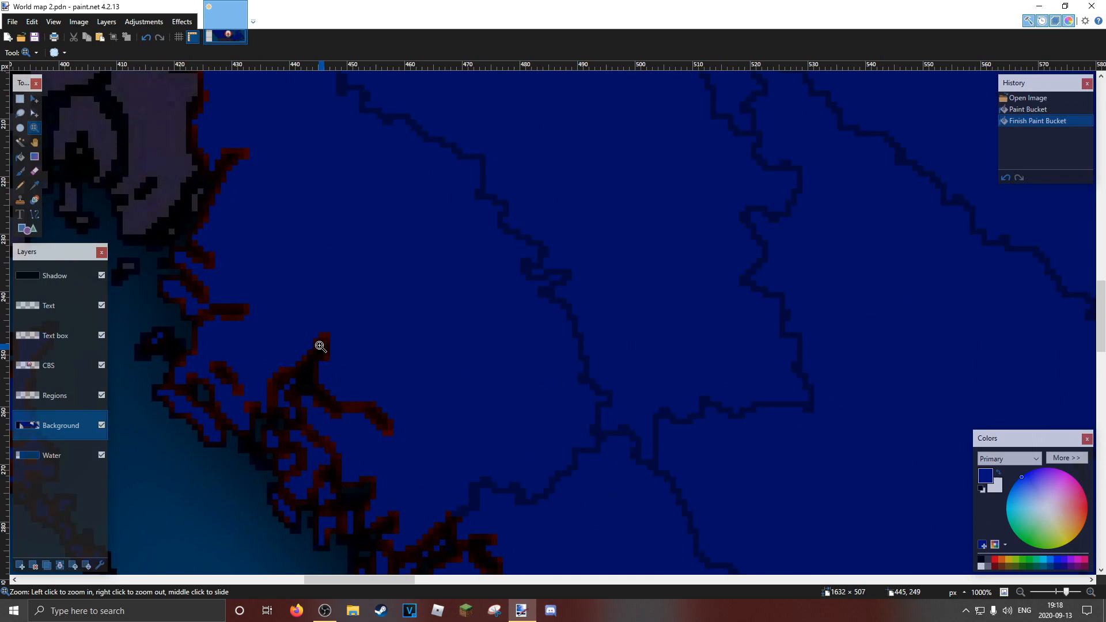
scroll(518, 339, down, 5)
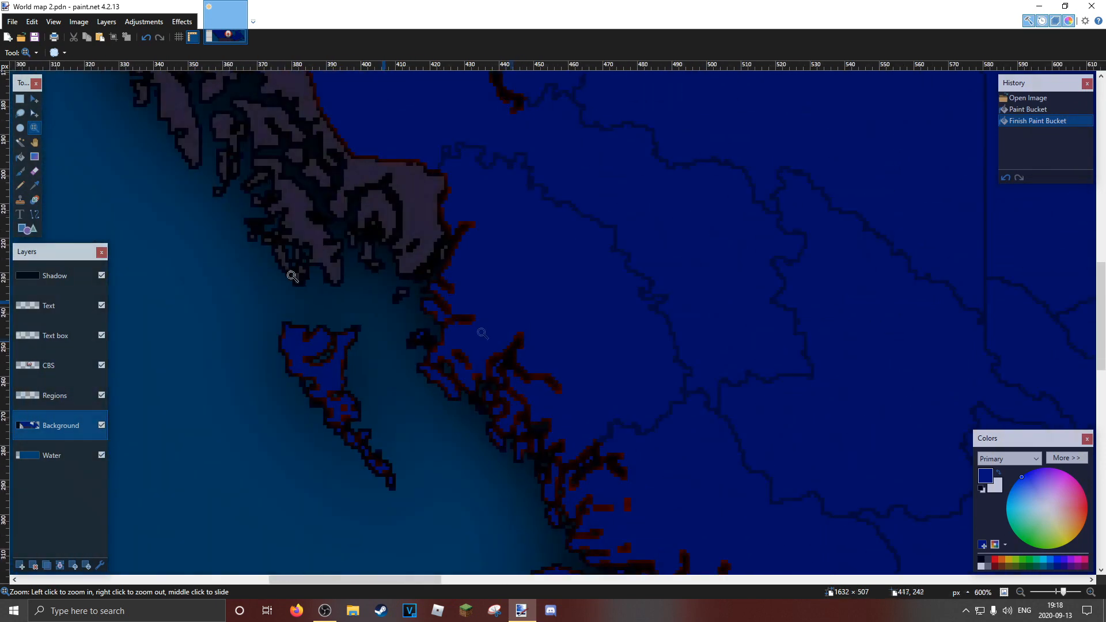
click(20, 142)
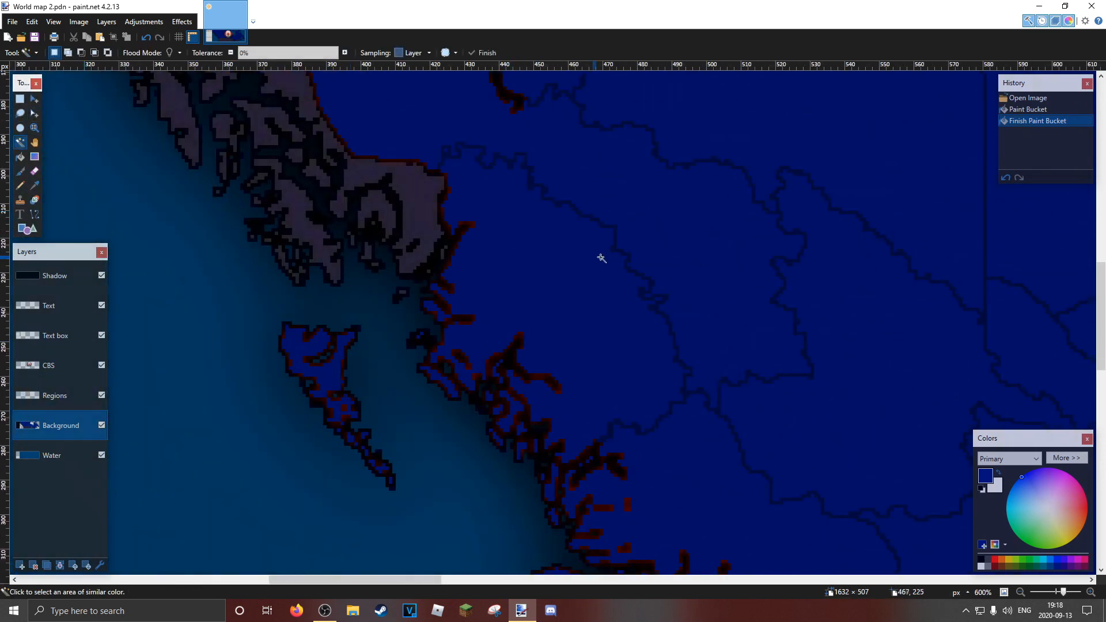
click(476, 226)
click(463, 224)
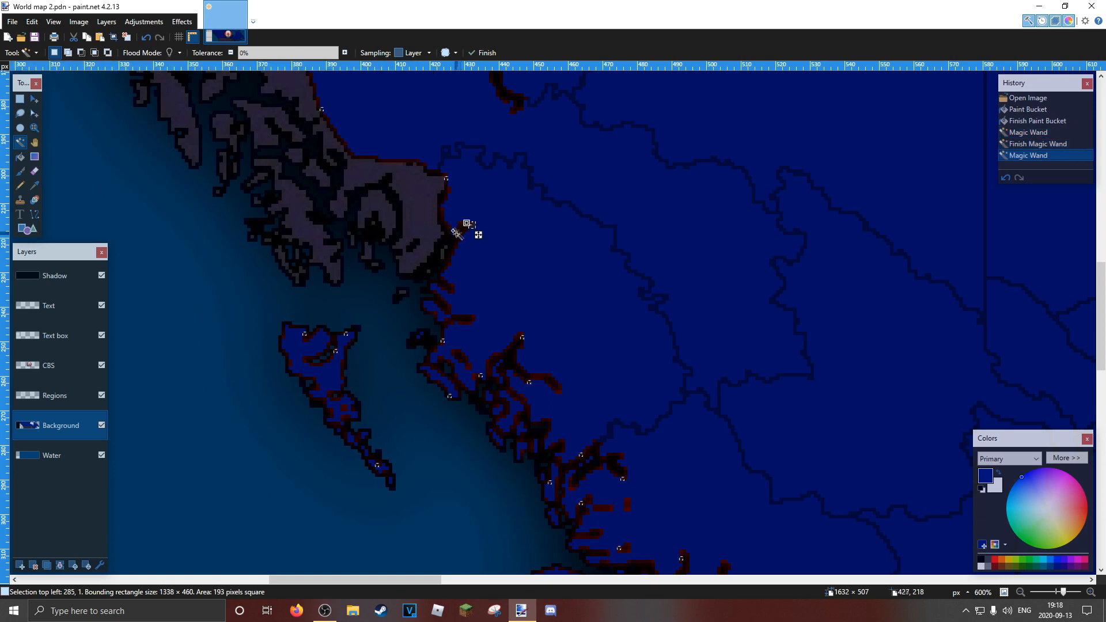
click(453, 237)
click(452, 247)
click(445, 261)
Undo the Magic Wand selections and the dark blue land fill, back to the opened image
key(ctrl+z)
key(ctrl+z)
key(ctrl+z)
key(ctrl+z)
key(ctrl+z)
key(ctrl+z)
key(ctrl+z)
key(ctrl+z)
key(ctrl+z)
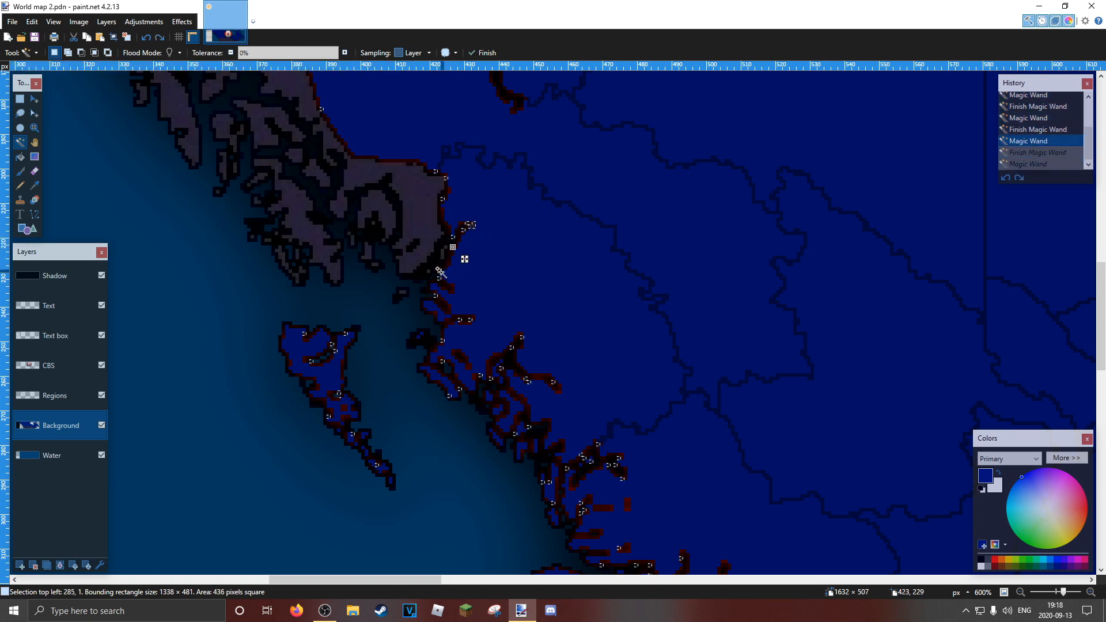
key(ctrl+z)
key(ctrl+z)
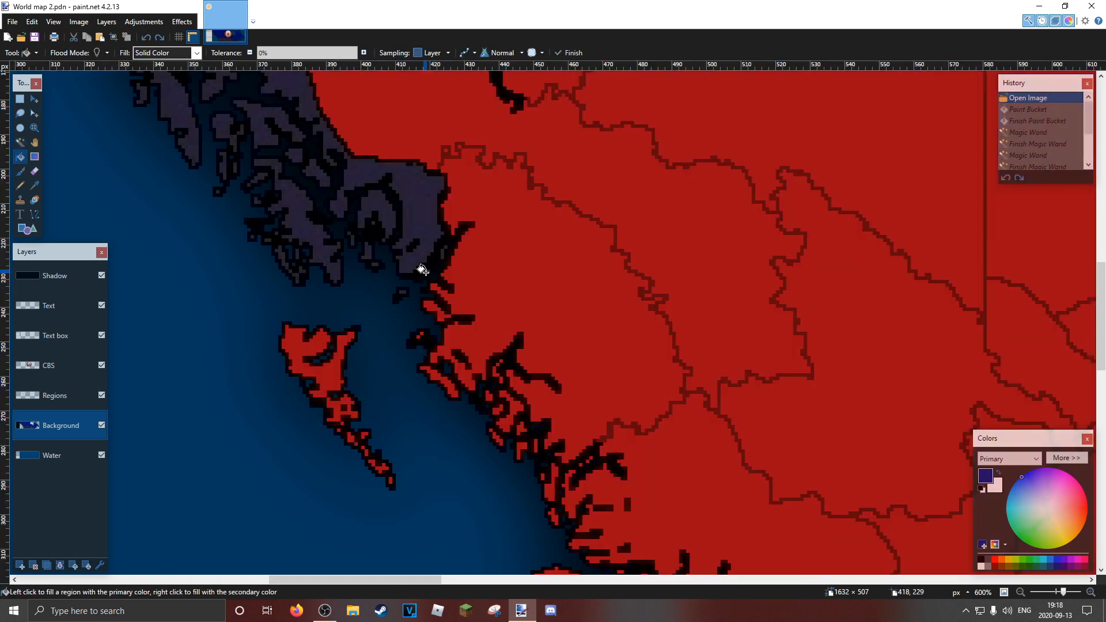
Use the Magic Wand on the black outline between the Alaskan panhandle and the red mainland
click(35, 128)
click(561, 156)
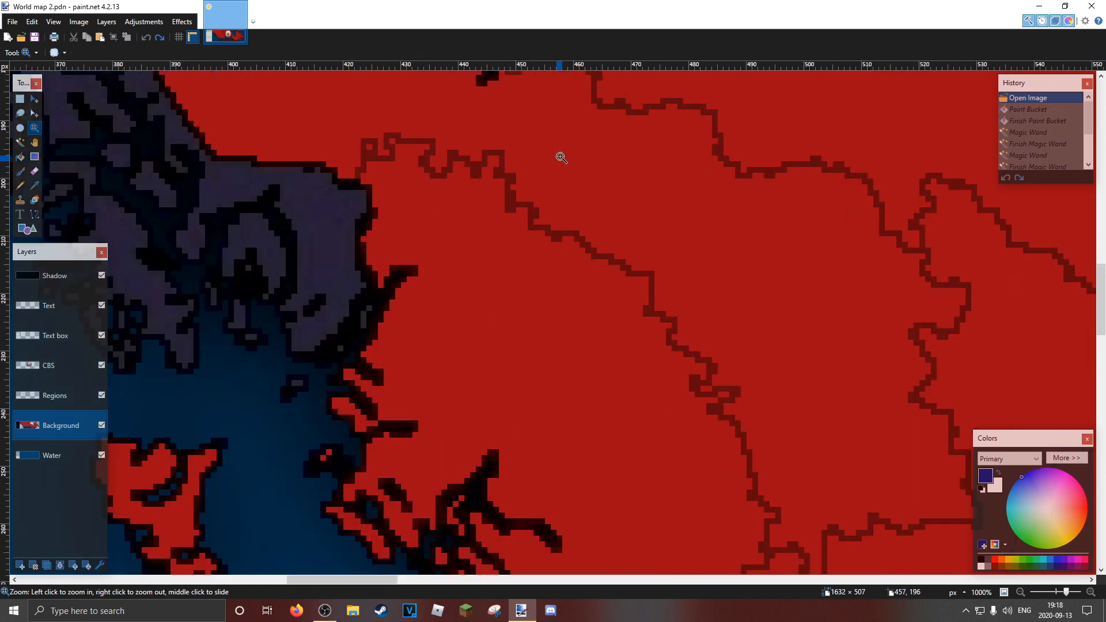
click(308, 254)
click(467, 244)
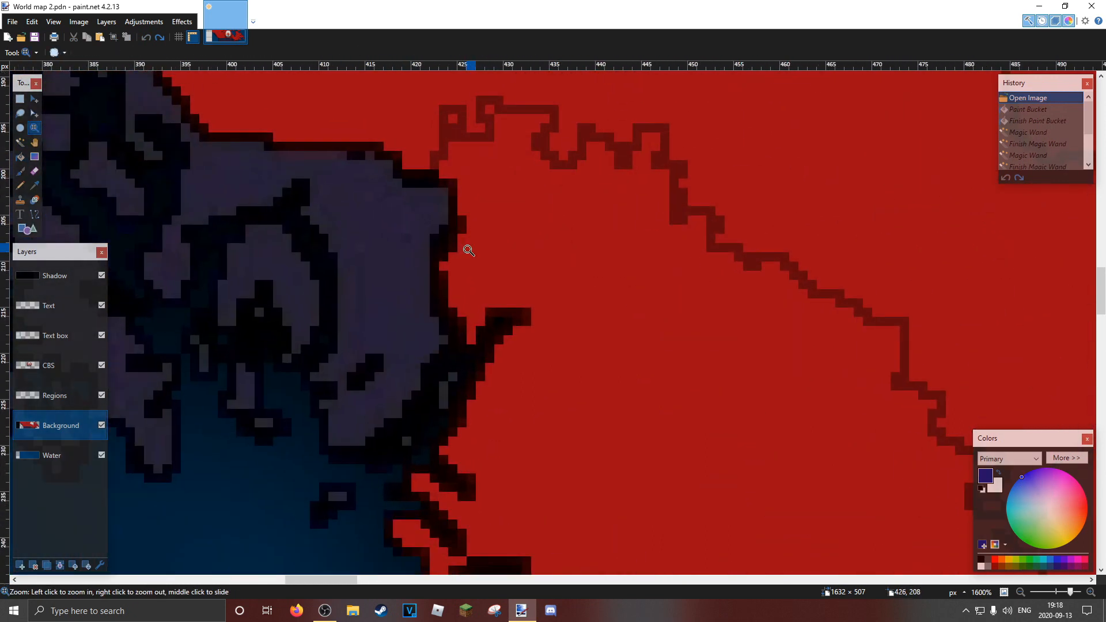
click(20, 142)
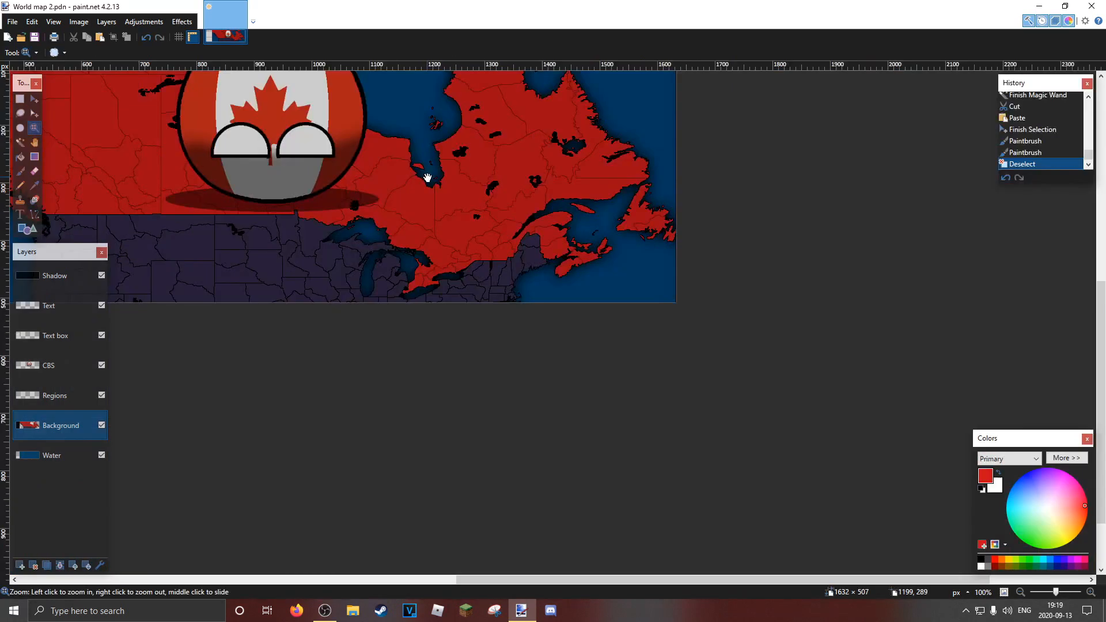
right_click(427, 178)
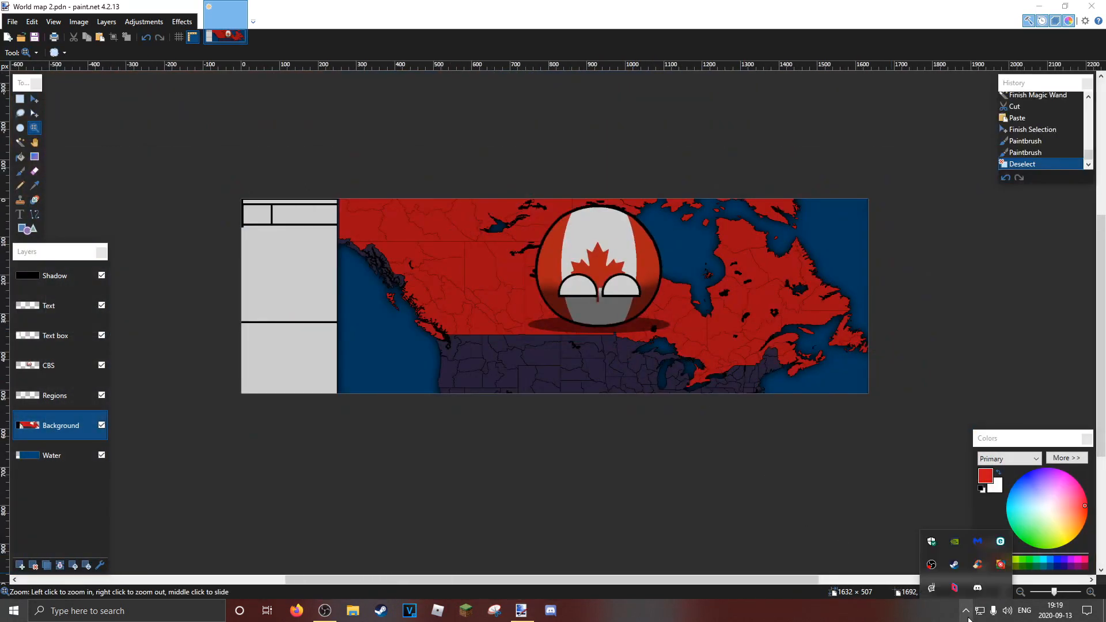
Choose the Paint Bucket with a dark blue primary colour and expand the Colors window to show its full colour values
click(20, 157)
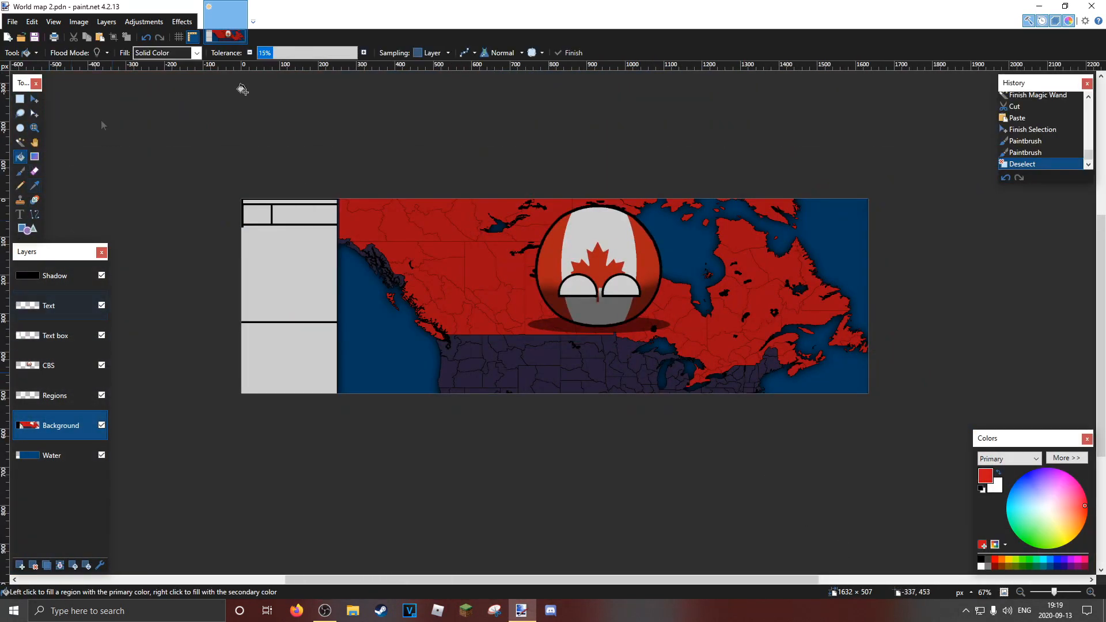
click(1059, 568)
drag(1033, 441, 639, 248)
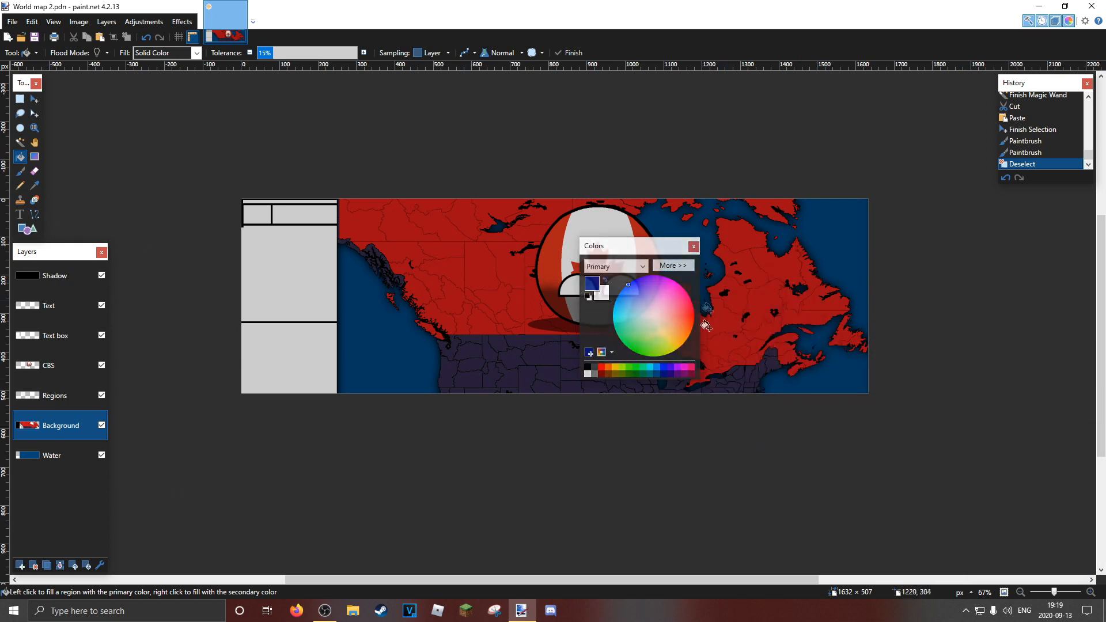
click(682, 265)
Fill all the red Canadian land, islands included, with dark blue 00137F at 15% tolerance
click(733, 225)
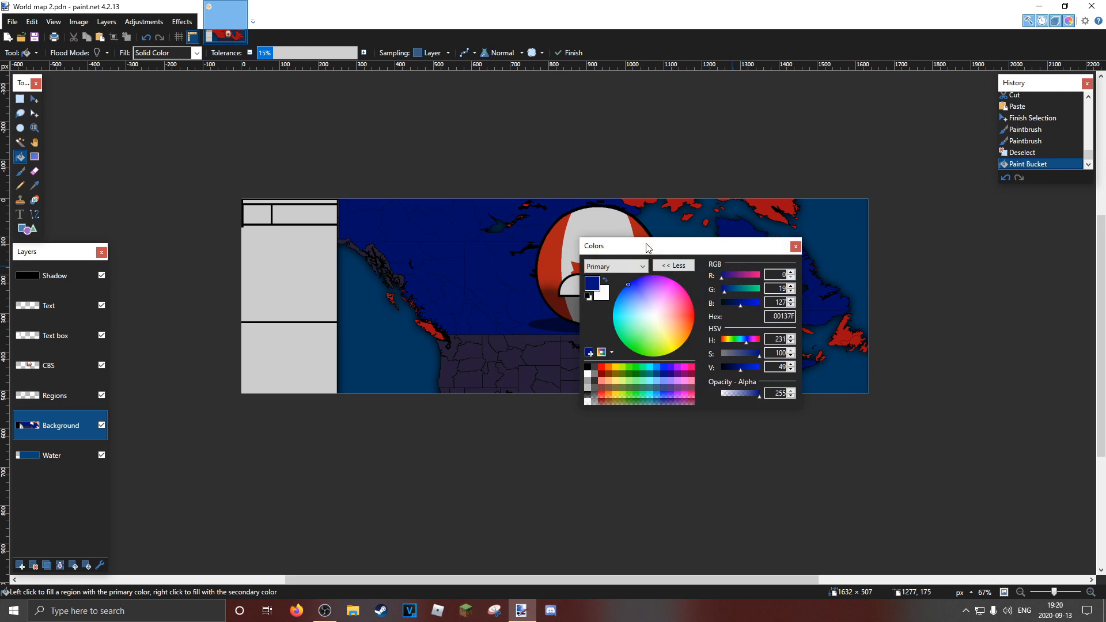
key(ctrl+z)
drag(646, 248, 834, 377)
click(449, 252)
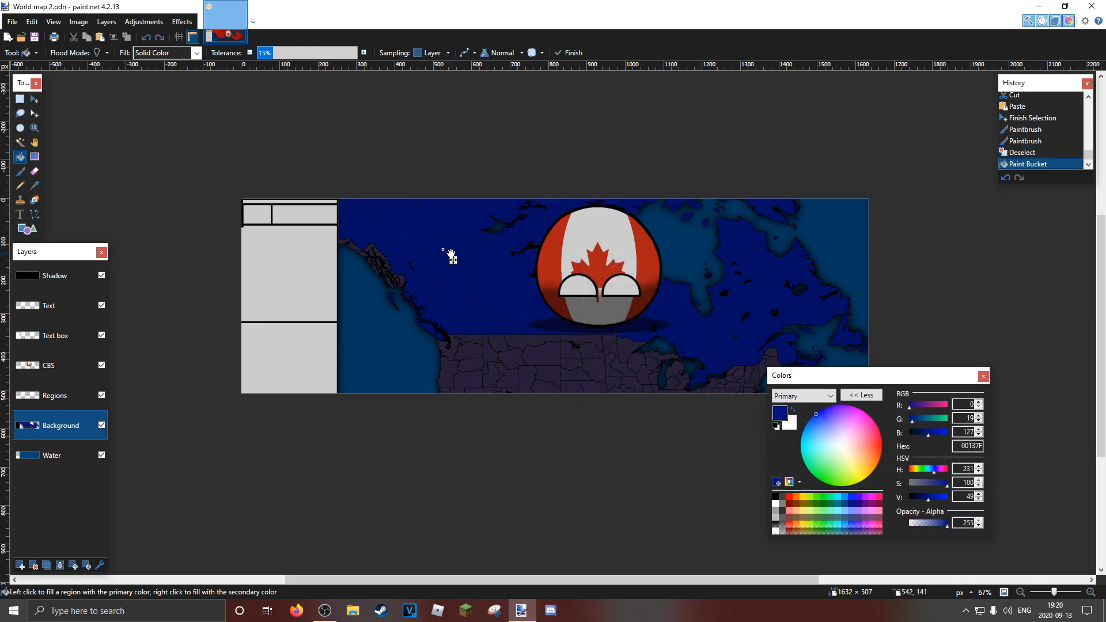
Examine the coastline, province lines and southern border of the blue-filled land up close for leftover edge pixels
key(z)
click(550, 300)
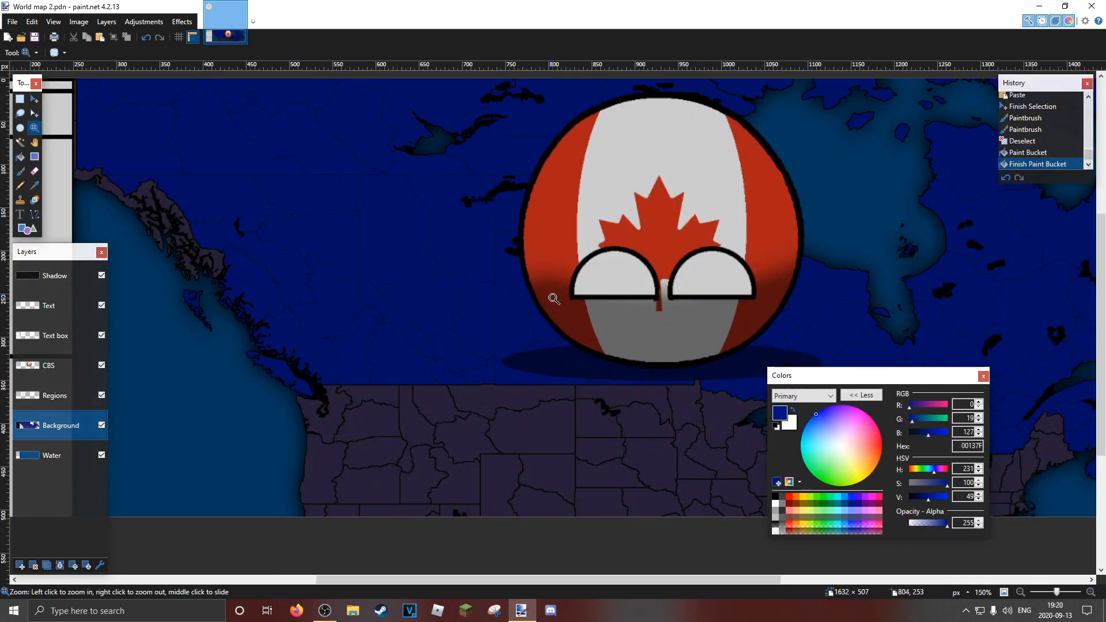
click(551, 300)
click(550, 300)
drag(424, 344, 740, 279)
click(496, 397)
click(490, 392)
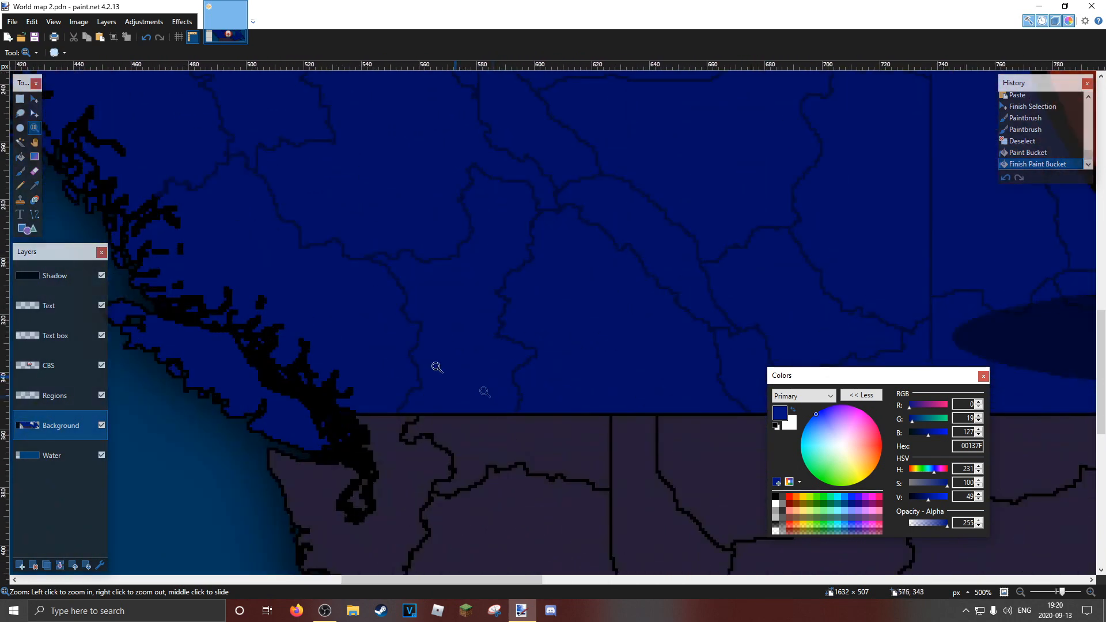
right_click(472, 293)
right_click(473, 293)
right_click(473, 293)
right_click(473, 293)
drag(509, 297, 387, 284)
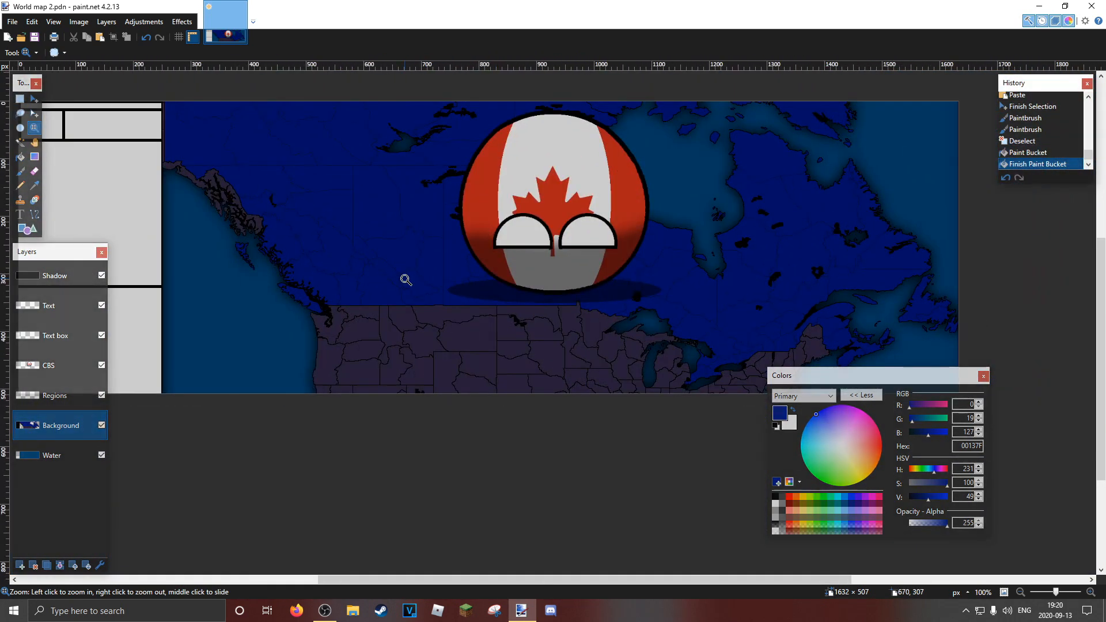
click(406, 277)
click(406, 277)
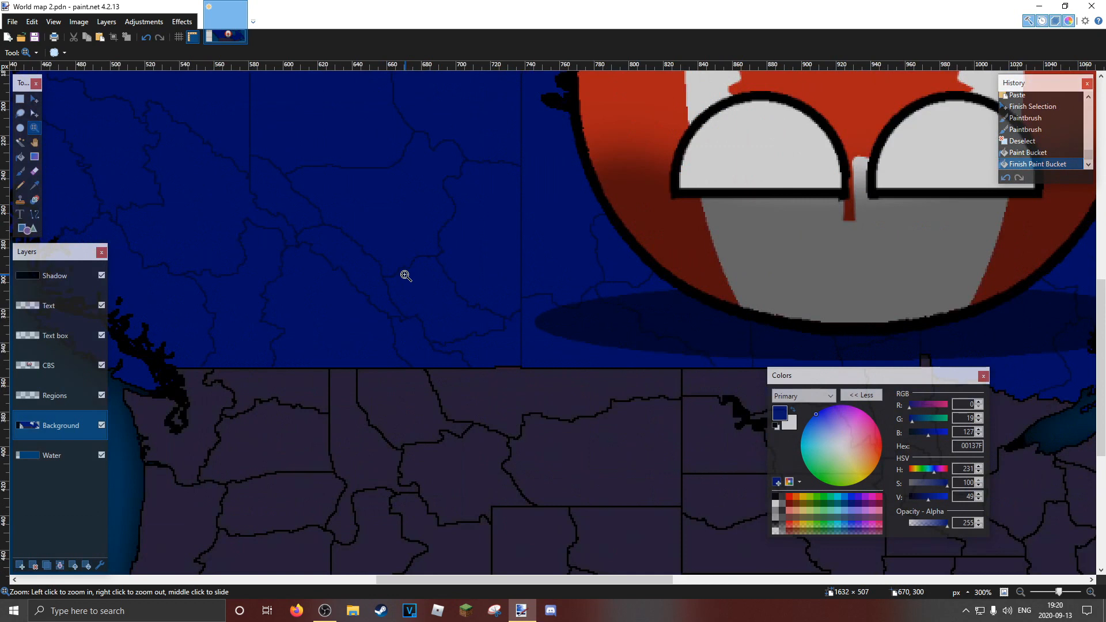
click(406, 276)
right_click(406, 277)
right_click(405, 274)
right_click(405, 273)
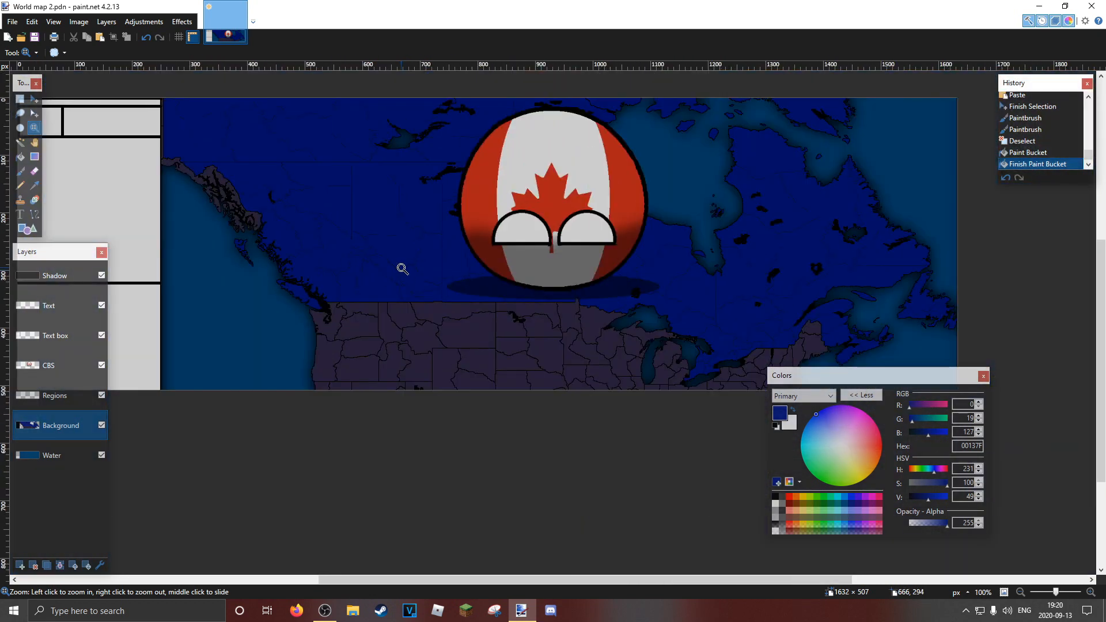
Fill all the Canadian land with dark red 7F0000 using the Paint Bucket at 15% tolerance
click(790, 504)
click(21, 157)
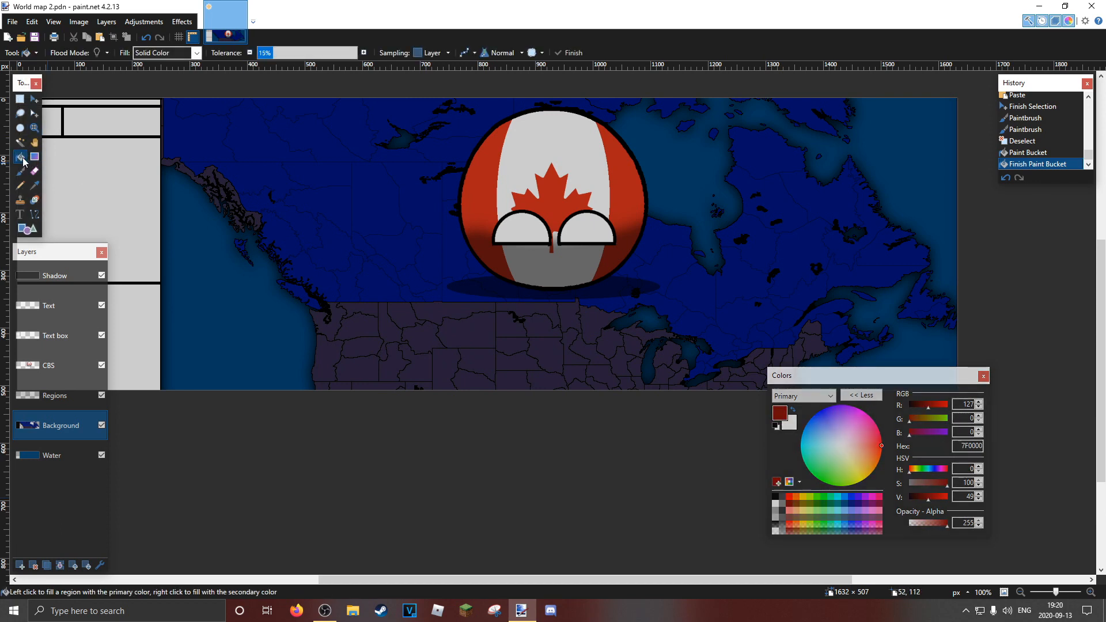
click(343, 211)
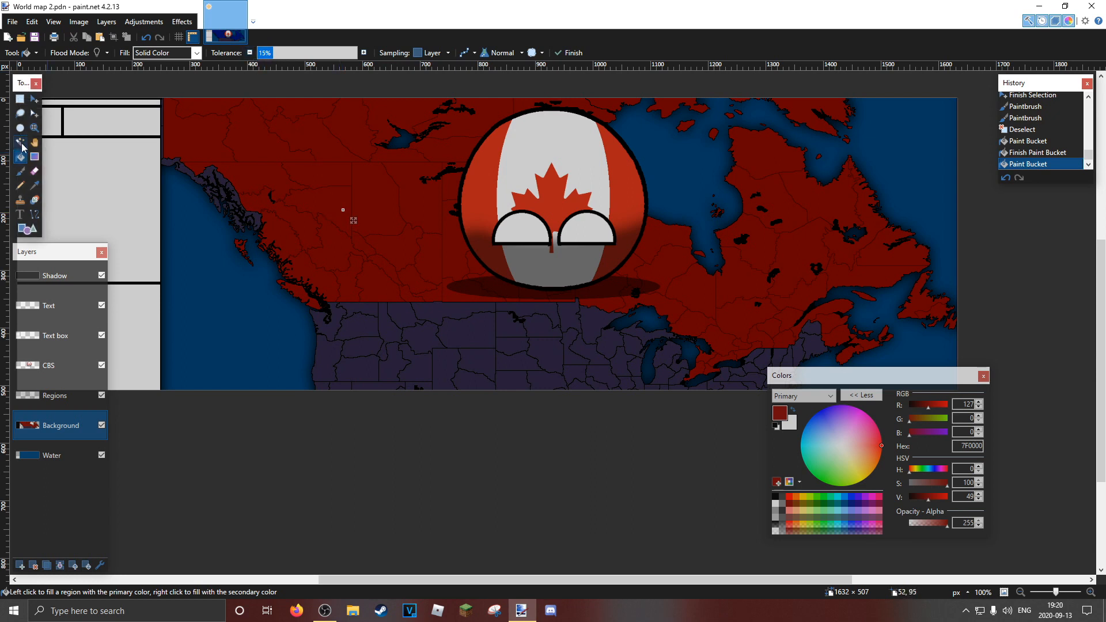
Select the US region just below the Canadian border with the Magic Wand, paint it dark blue 00137F with the 40-pixel brush, and deselect
click(35, 128)
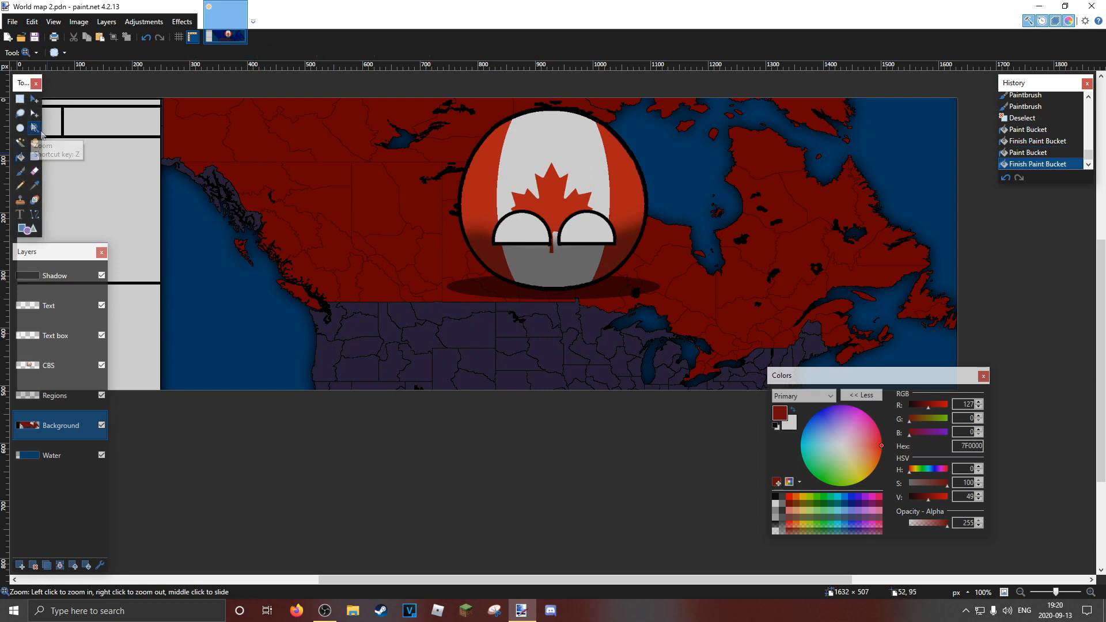
click(383, 297)
click(383, 297)
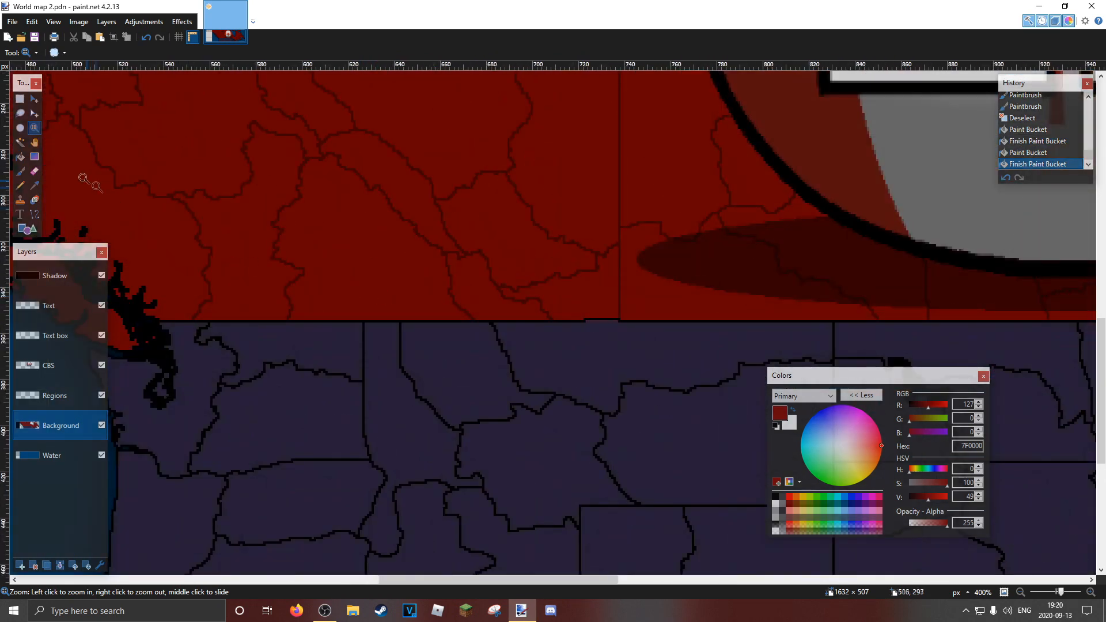
click(21, 142)
click(554, 361)
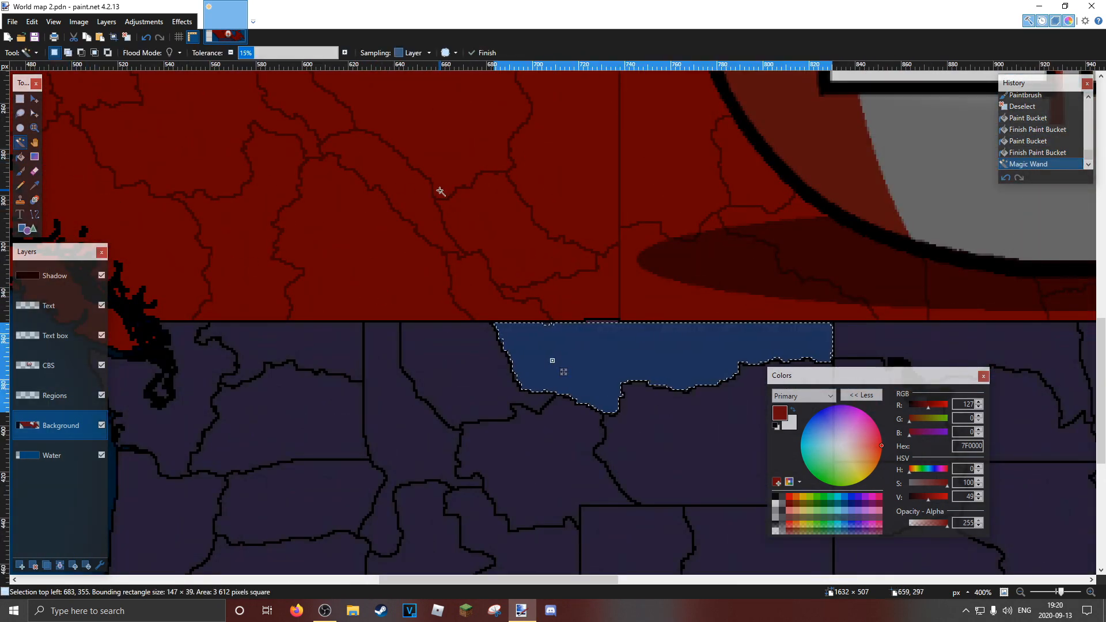
click(20, 171)
click(816, 415)
drag(461, 320, 844, 356)
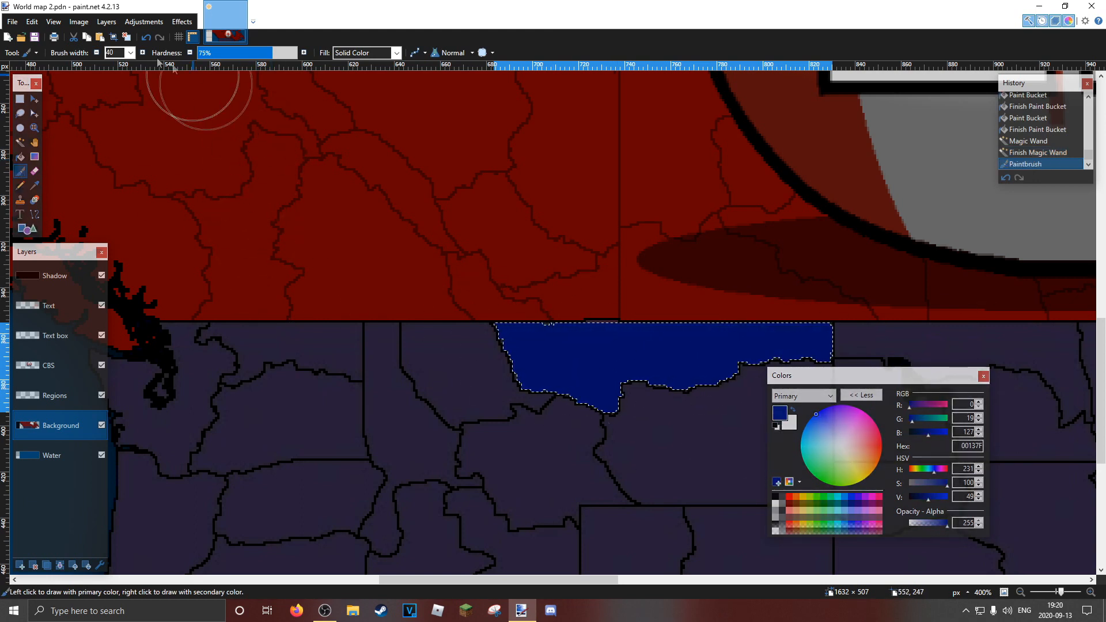
click(126, 36)
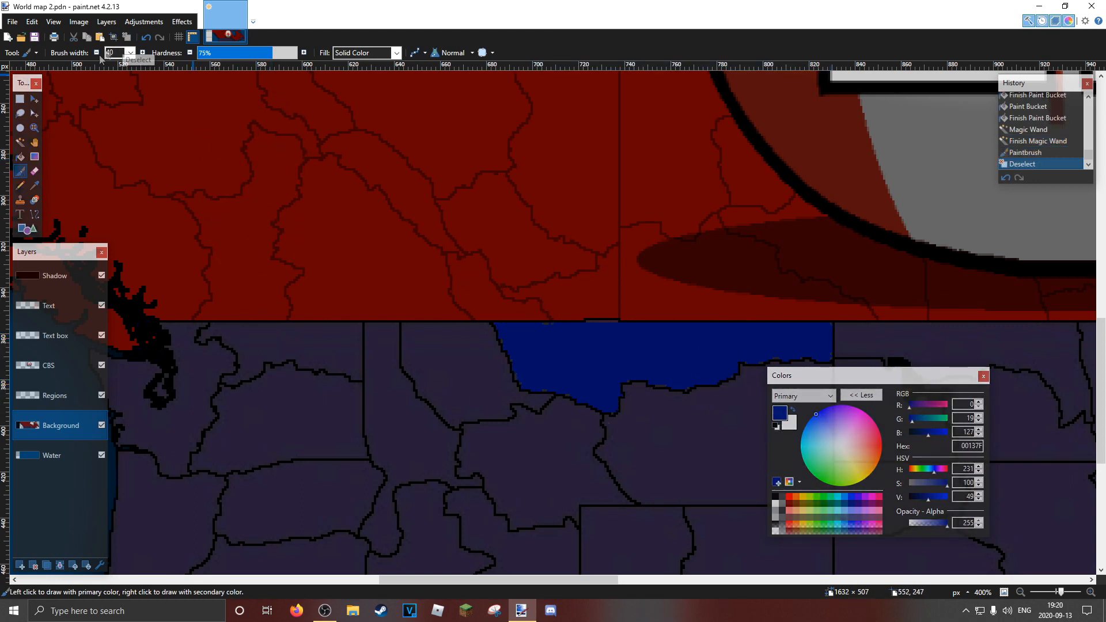
Reselect the blue-painted region below the border with the Magic Wand at 15% tolerance
click(34, 128)
click(596, 297)
drag(605, 297, 270, 223)
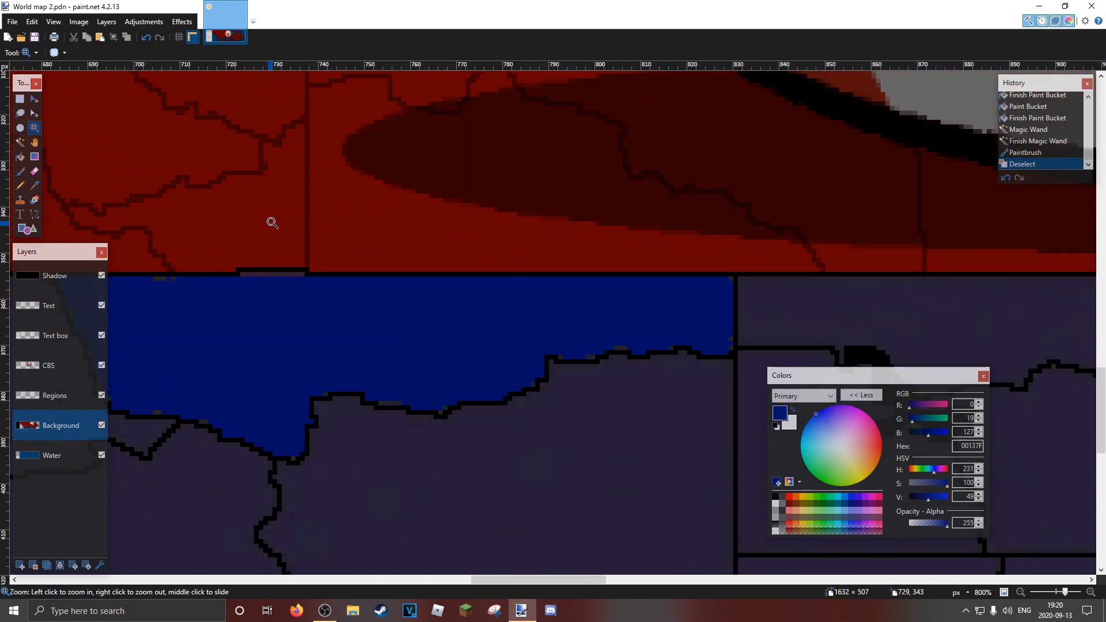
drag(340, 243, 473, 247)
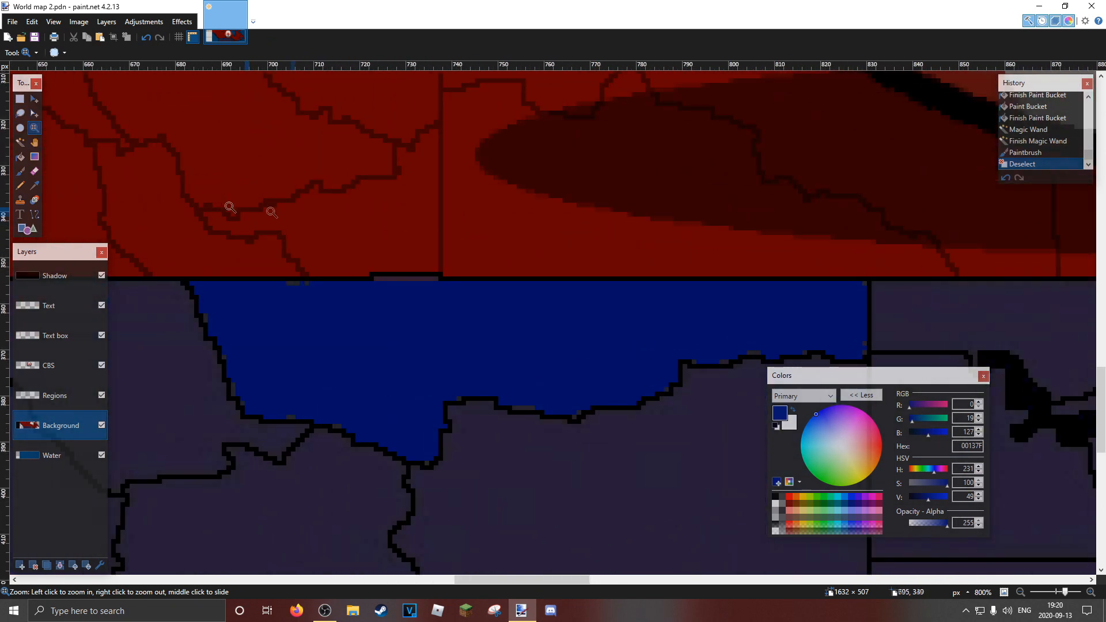
click(19, 141)
click(556, 324)
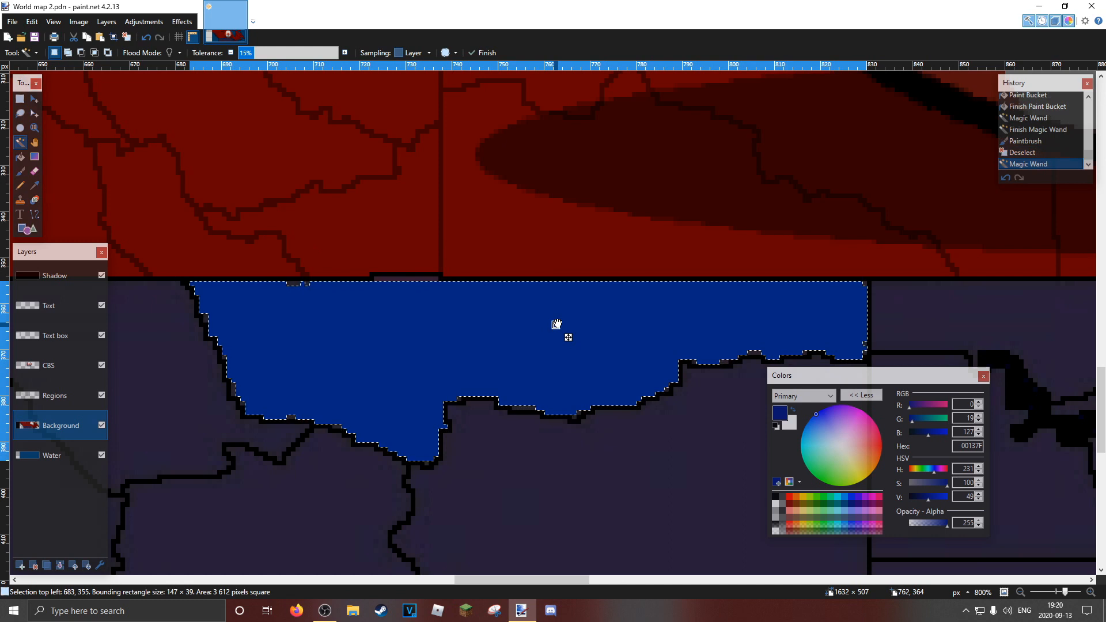
click(499, 252)
click(579, 324)
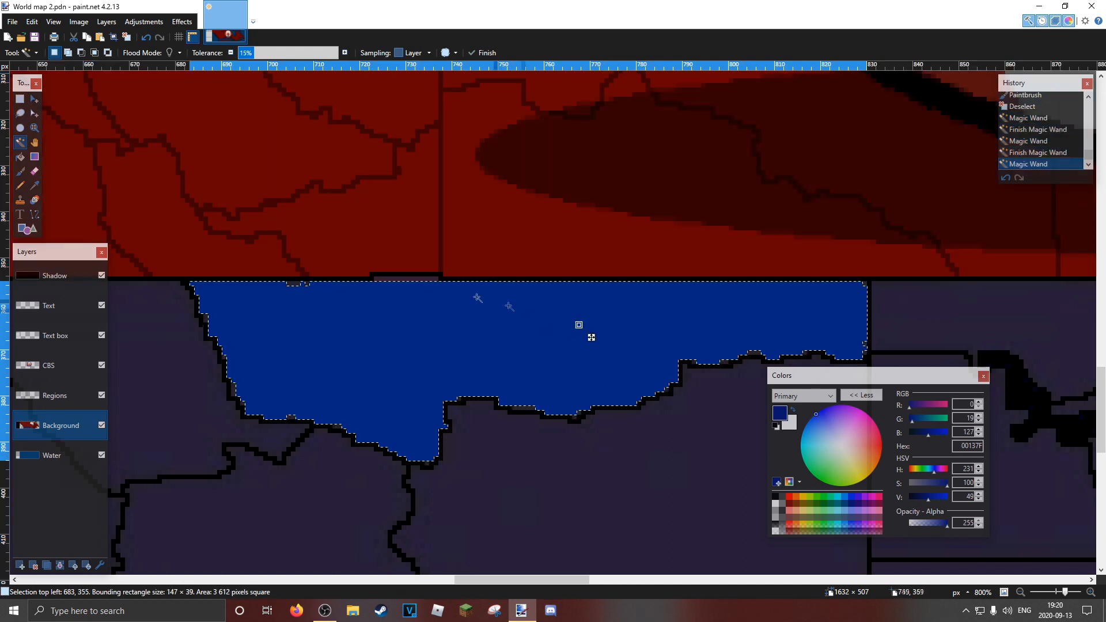
Switch to the Pencil and set the primary colour to bright red with the blue channel at 66 (FF0042)
click(20, 185)
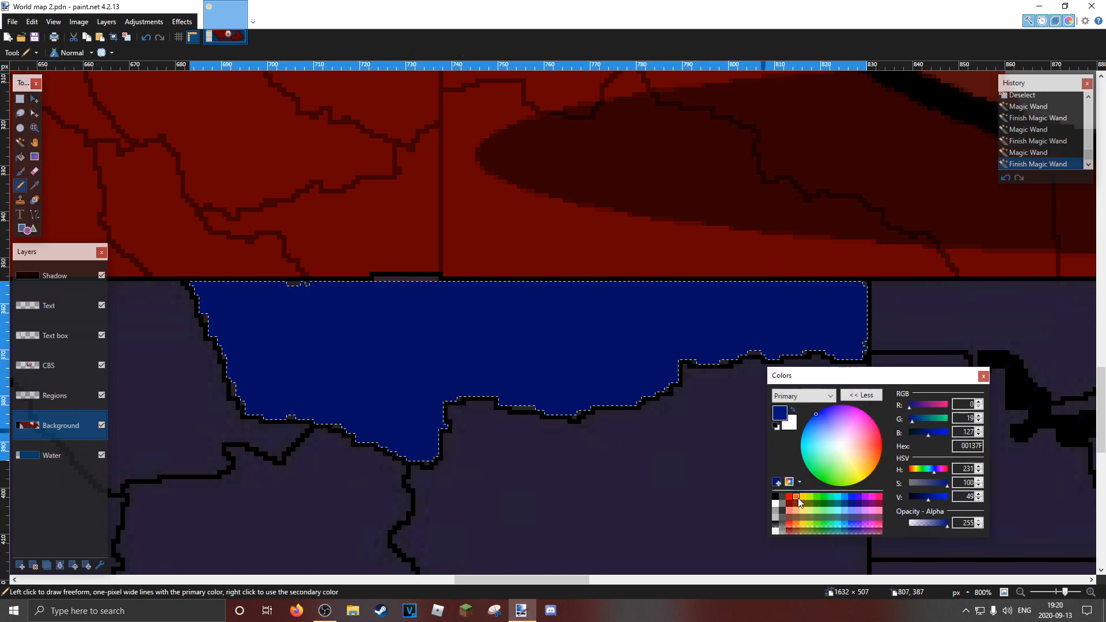
click(803, 499)
click(789, 504)
click(789, 498)
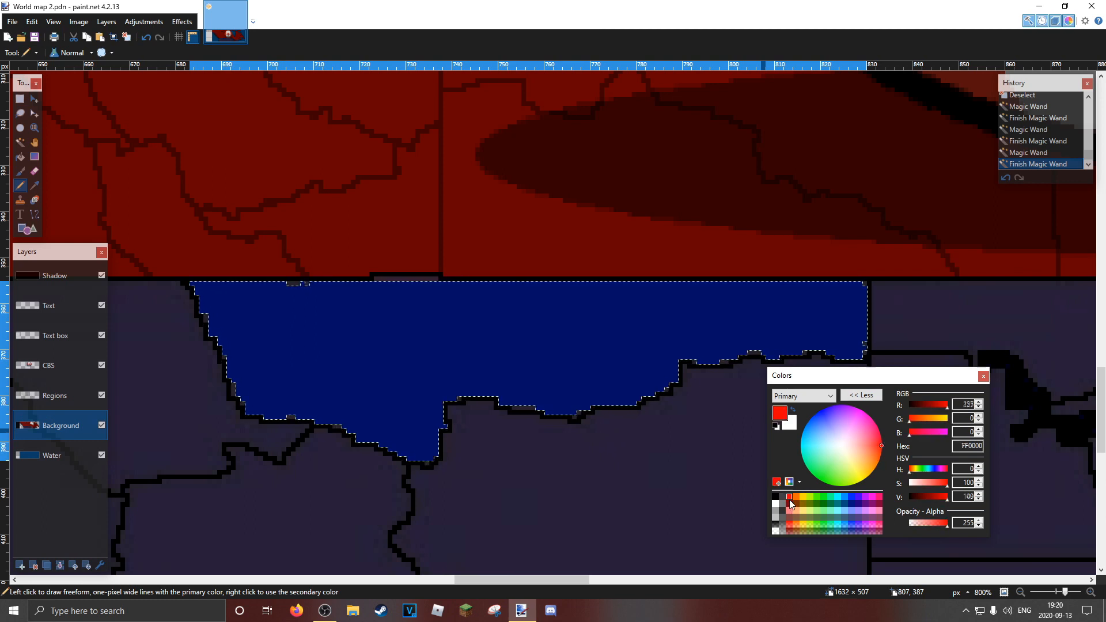
drag(923, 435, 935, 436)
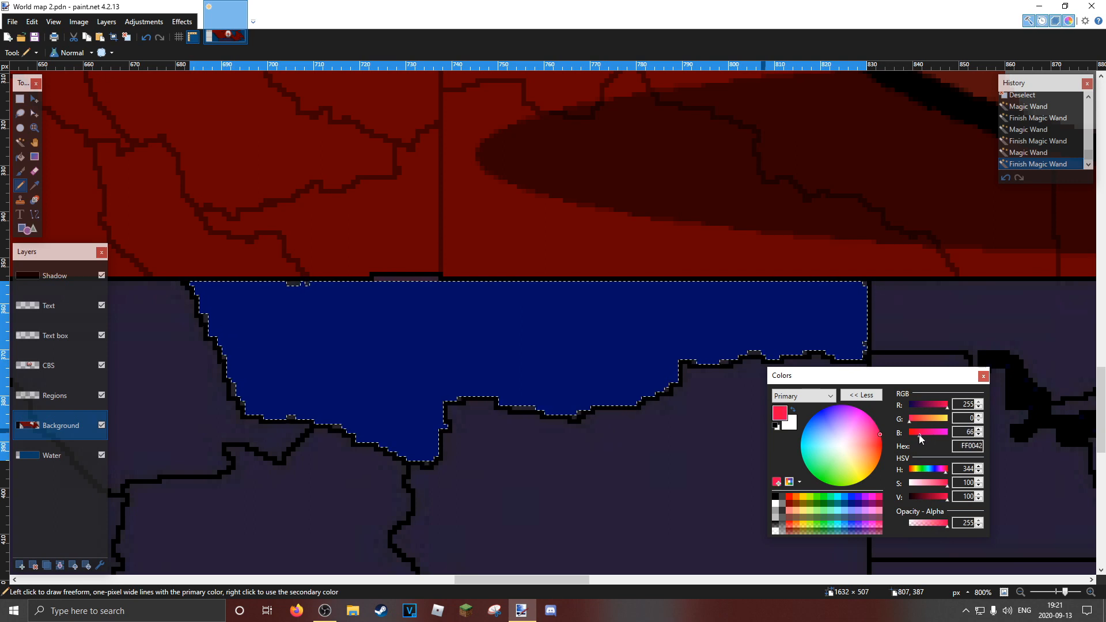
Try outlining patches along the upper edge of the blue region with Pencil arcs in FF0042 and FF0000, and undo both
mouse_move(602, 282)
mouse_down()
mouse_move(708, 294)
mouse_move(746, 283)
mouse_up()
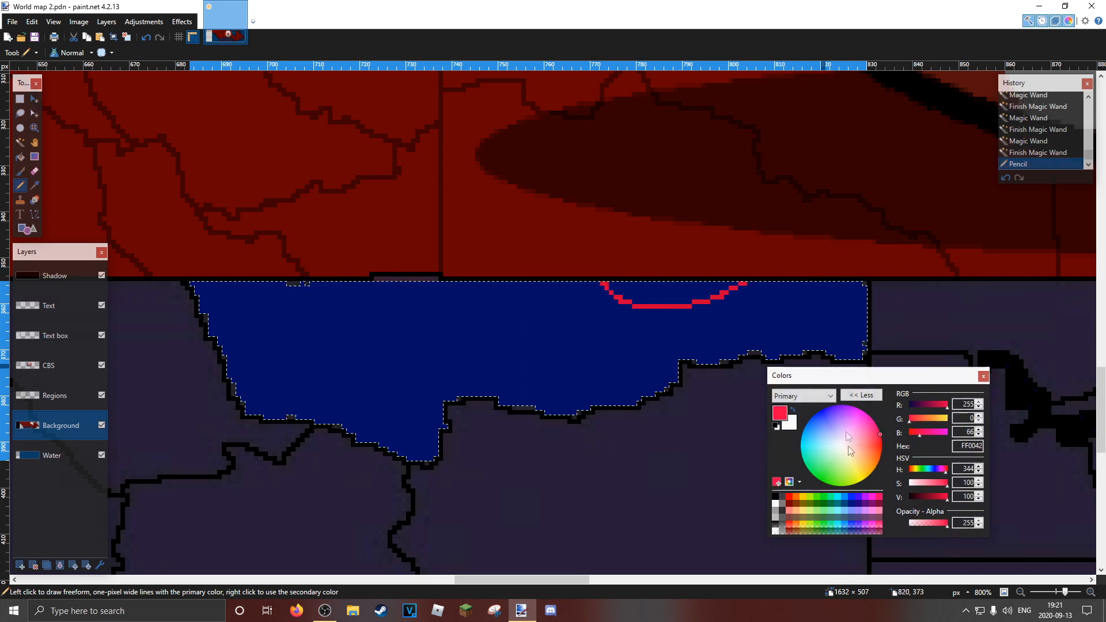
click(789, 498)
mouse_move(556, 284)
mouse_down()
mouse_move(542, 302)
mouse_move(502, 301)
mouse_move(458, 257)
mouse_up()
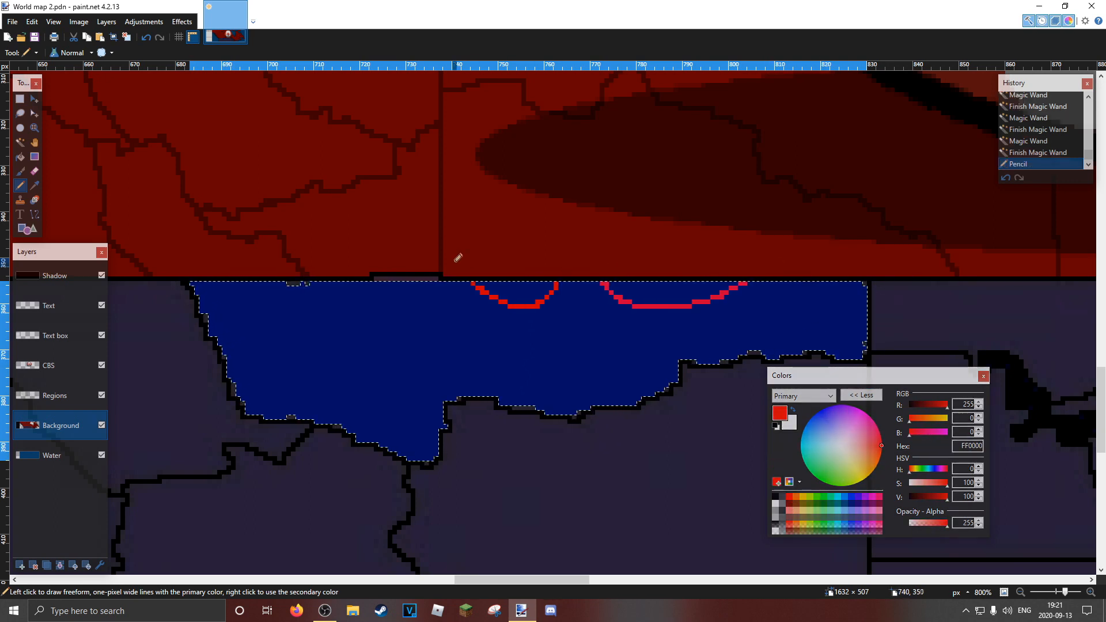
key(ctrl+z)
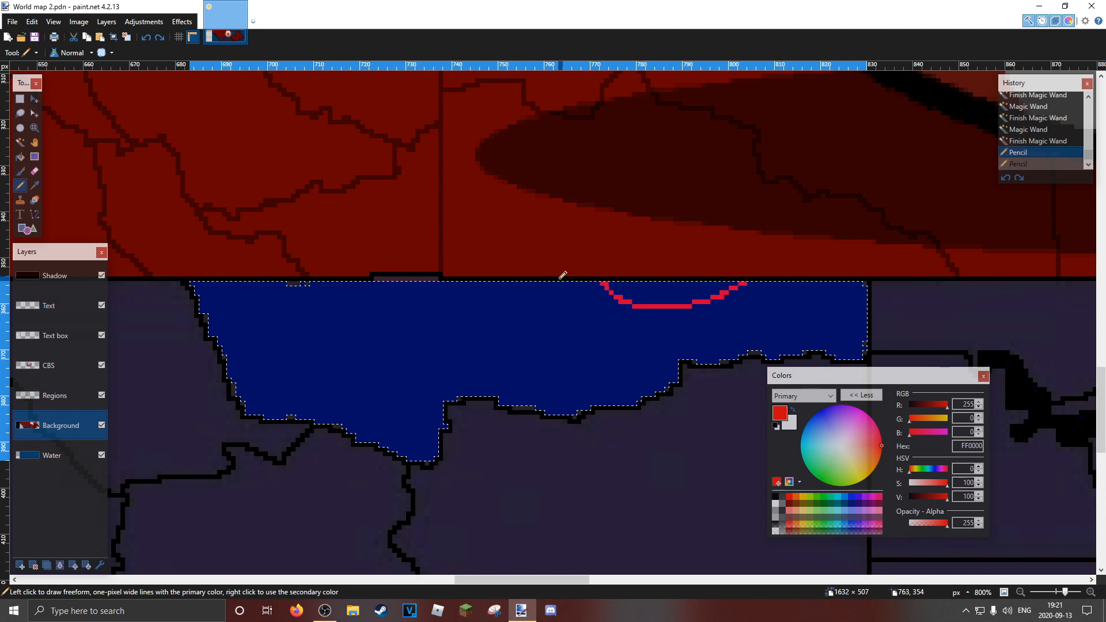
click(22, 156)
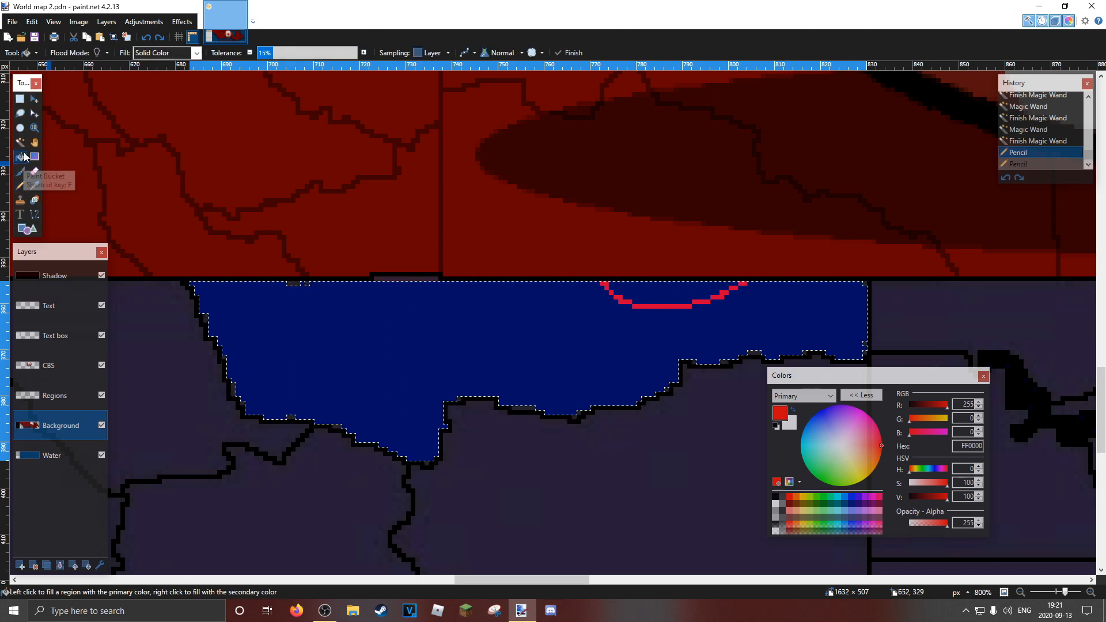
click(21, 185)
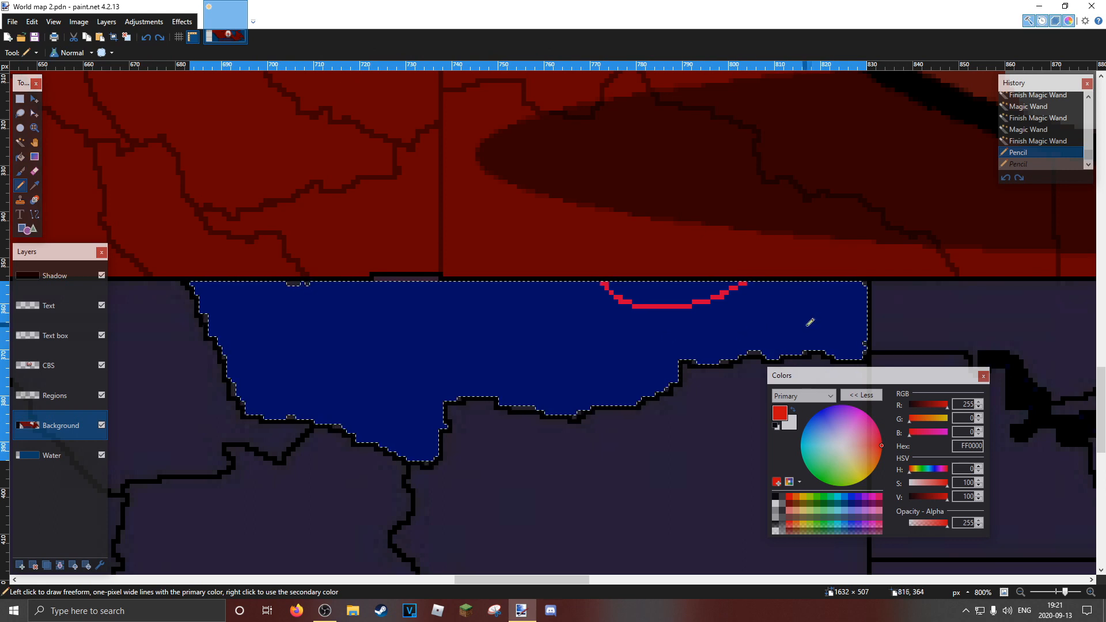
key(ctrl+z)
Set the primary colour to FF0065 and outline three small patches with the Pencil along the upper edge of the blue region
click(925, 433)
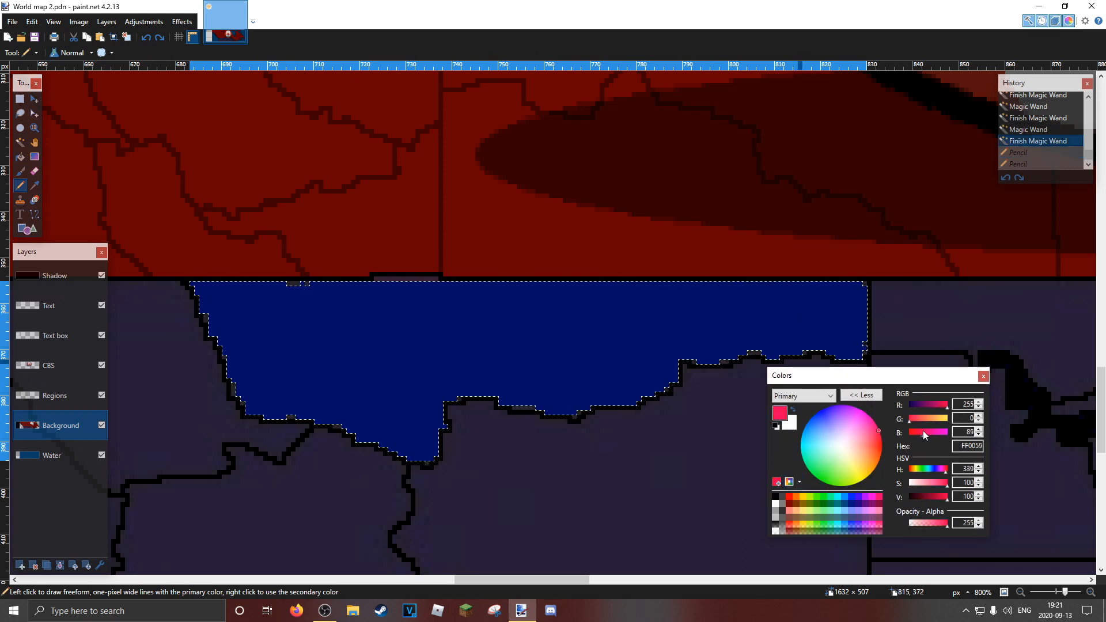
drag(715, 282, 733, 282)
drag(816, 282, 818, 281)
key(ctrl+z)
mouse_move(748, 282)
mouse_down()
mouse_move(776, 292)
mouse_move(836, 271)
mouse_up()
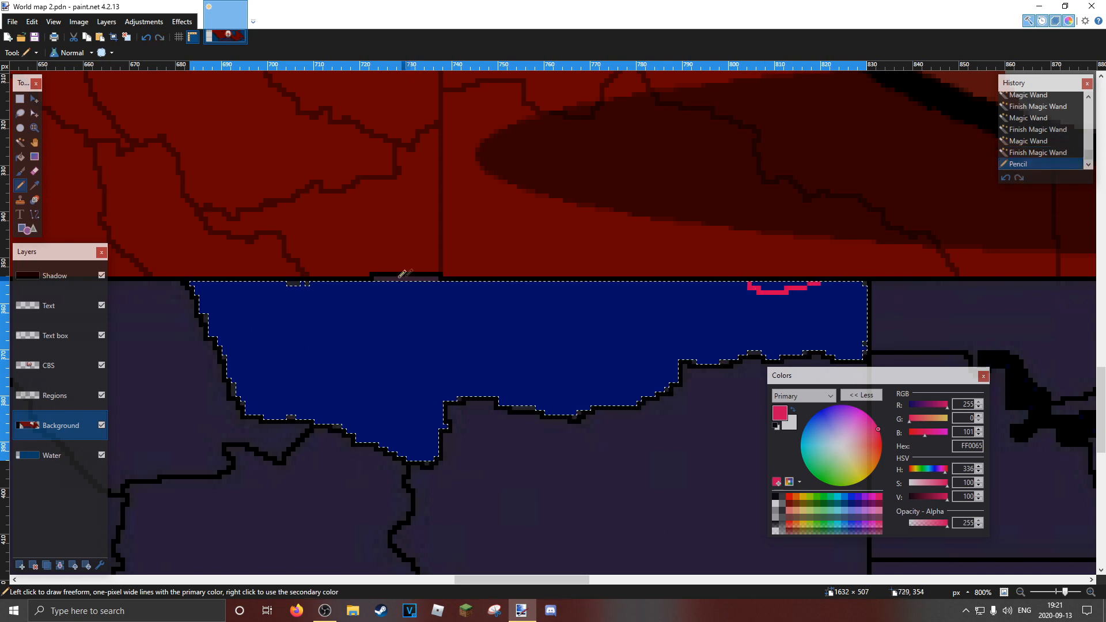
drag(324, 279, 294, 266)
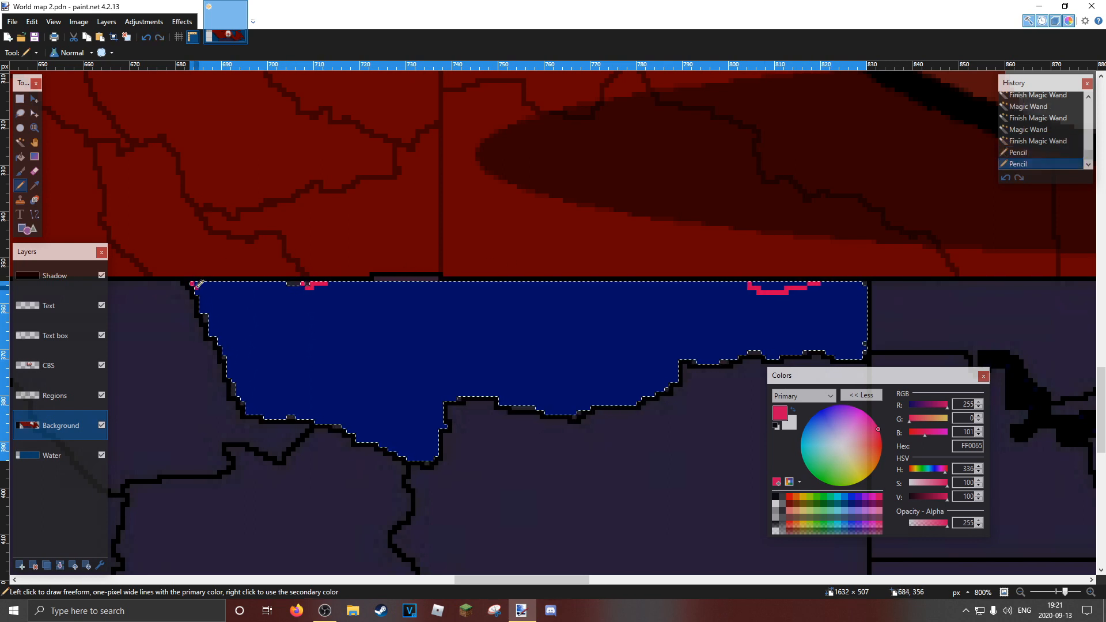
drag(203, 281, 193, 283)
Fill the outlined patches inside the blue region with FF0065 using the Paint Bucket, and deselect
click(20, 156)
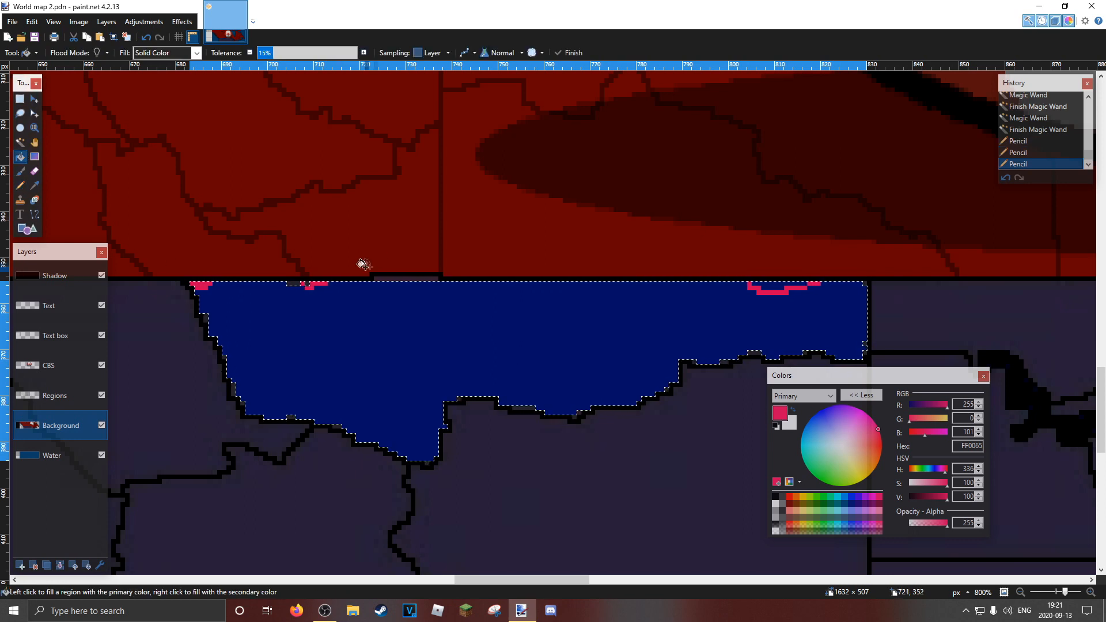
click(302, 281)
click(785, 288)
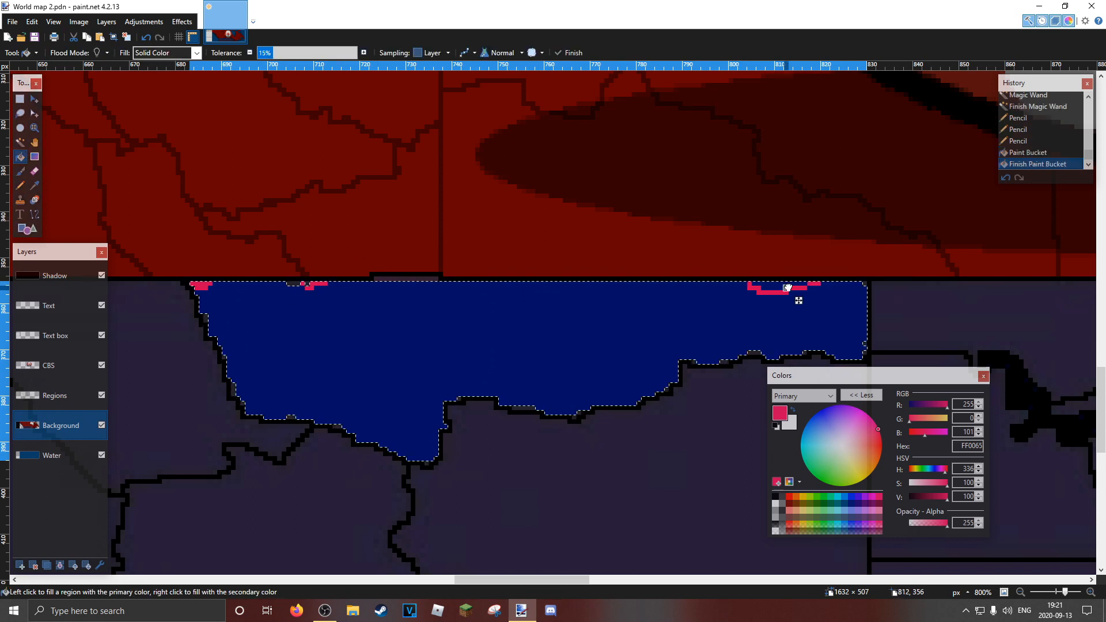
click(767, 287)
click(126, 36)
Select the dark red Canadian land with the Magic Wand and switch to the Pencil with cyan 00FFFF as primary colour
click(20, 142)
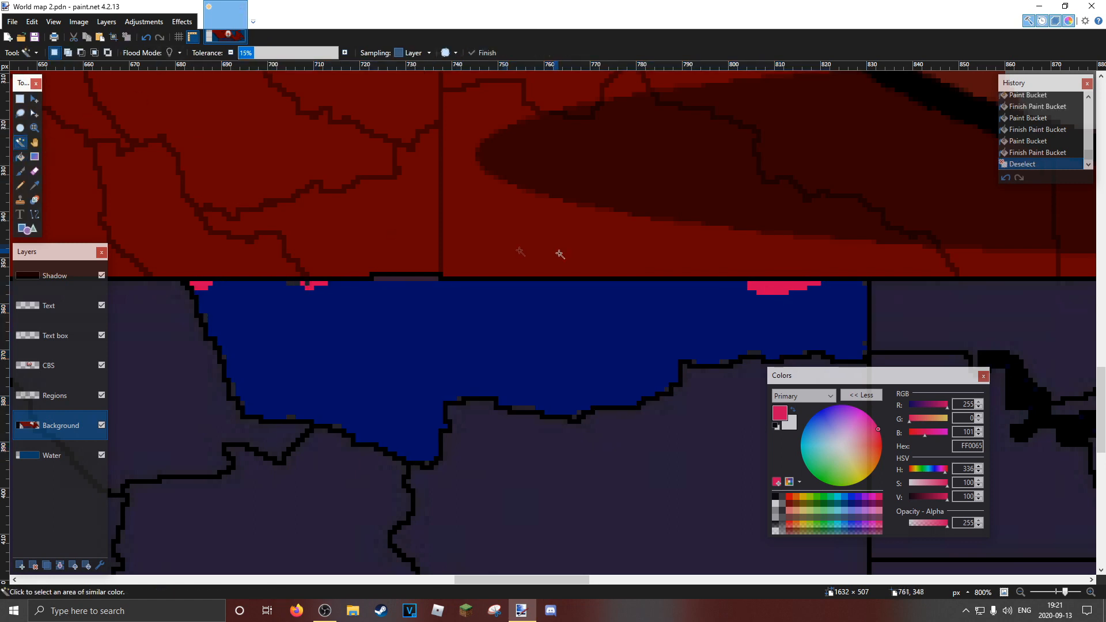
click(561, 255)
click(20, 185)
click(838, 496)
Try drawing wide cyan Pencil patches on the red land just above the border, and undo all of them
mouse_move(705, 296)
mouse_down()
mouse_move(641, 275)
mouse_move(535, 266)
mouse_up()
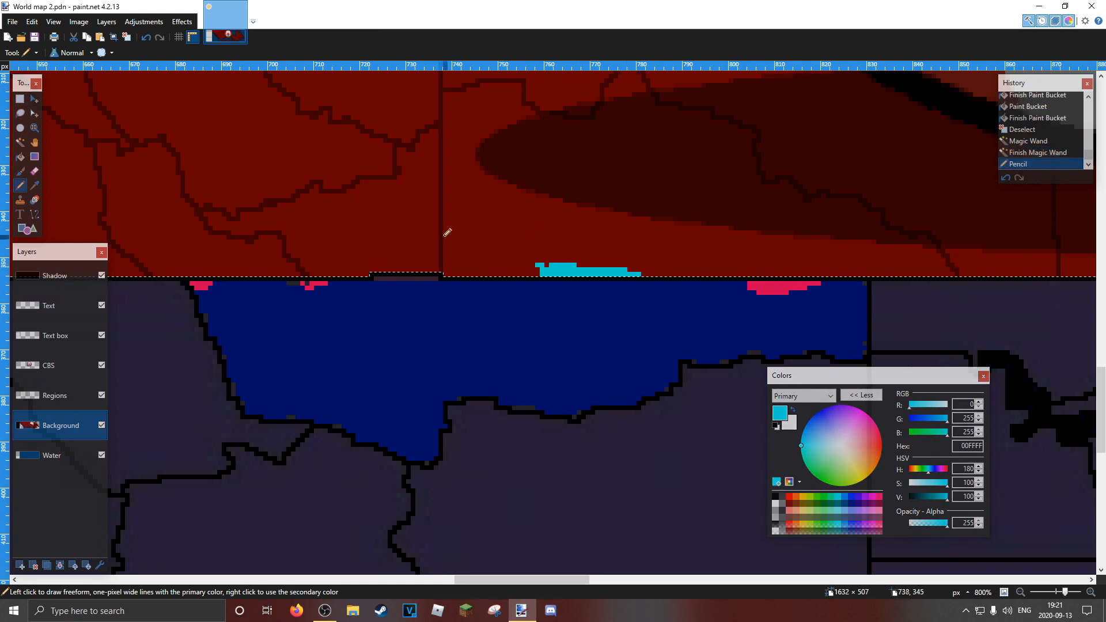
click(445, 269)
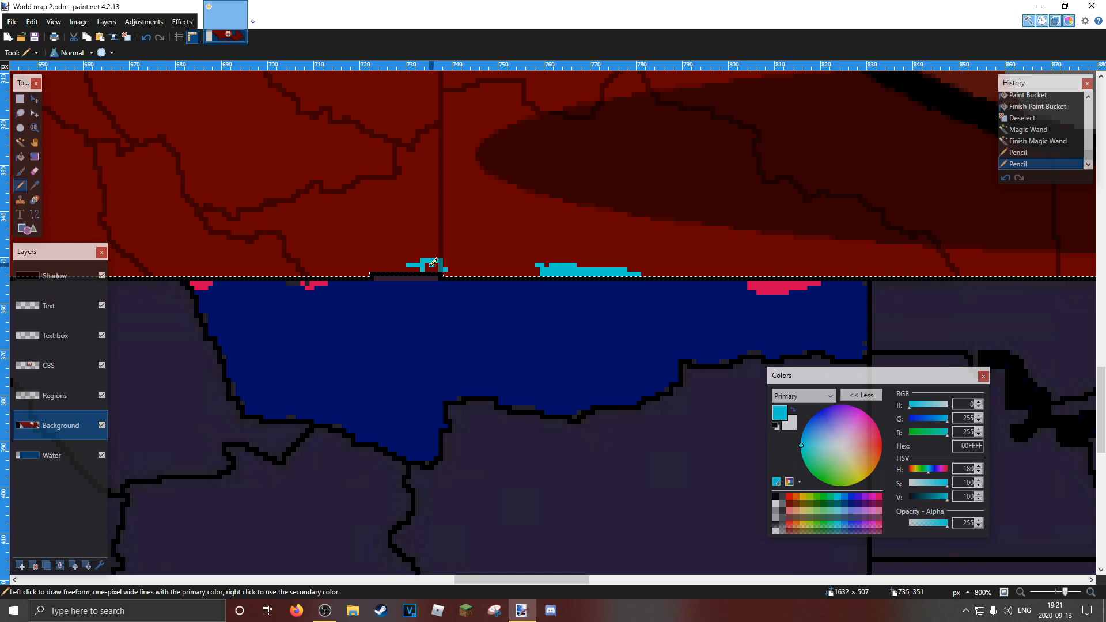
click(438, 262)
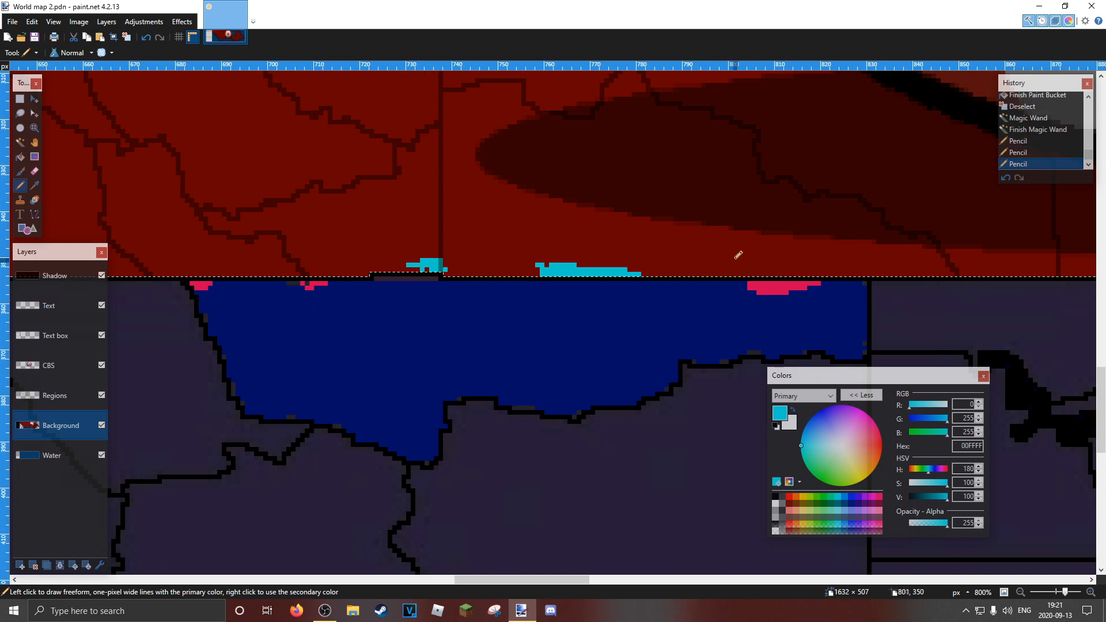
drag(648, 272, 769, 255)
mouse_move(629, 270)
mouse_down()
mouse_move(678, 264)
mouse_move(621, 270)
mouse_up()
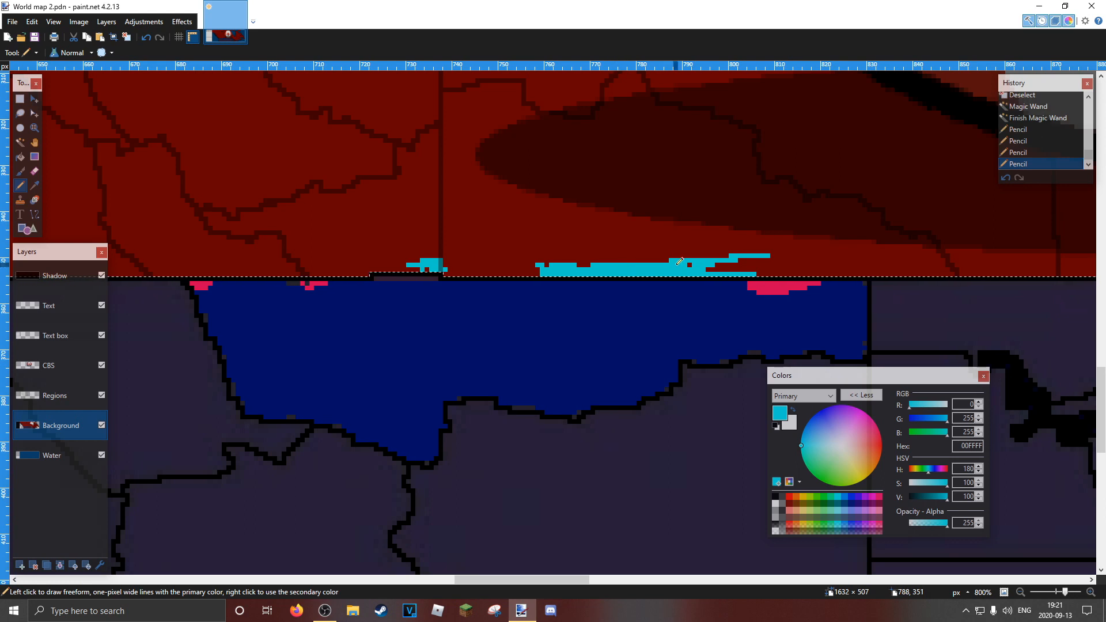
click(693, 266)
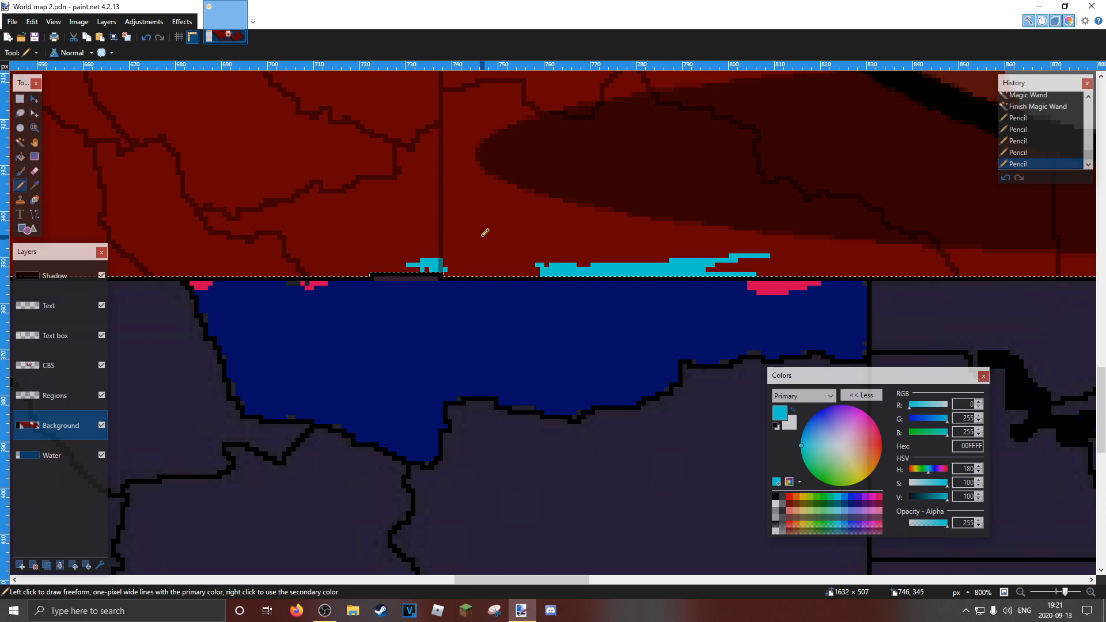
key(ctrl+z)
key(ctrl+z)
key(ctrl+z)
key(ctrl+z)
key(ctrl+z)
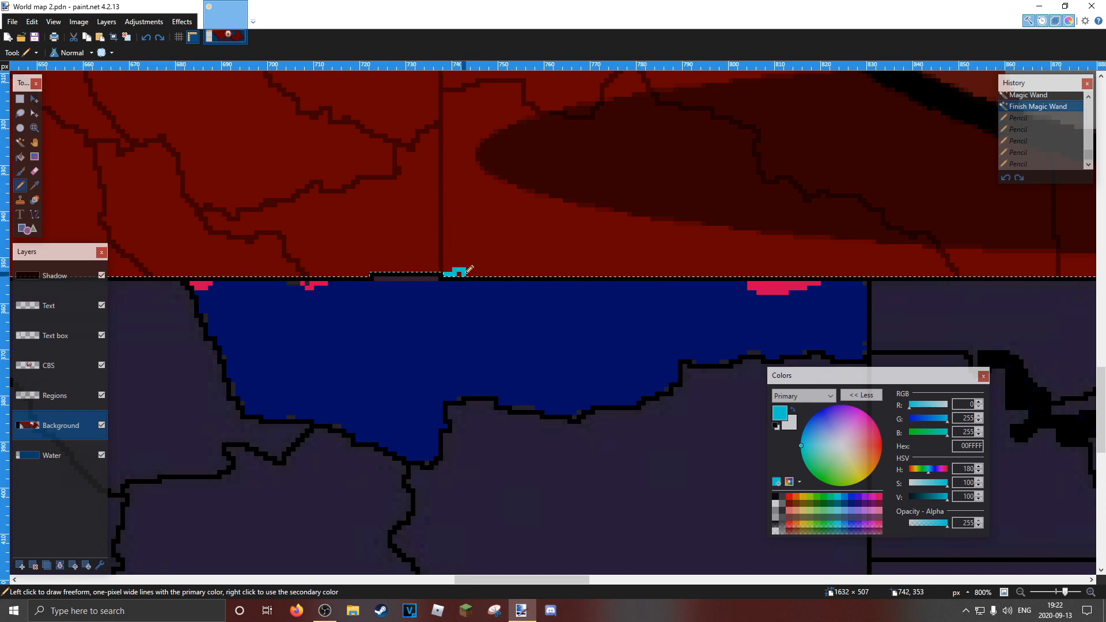
Draw two small solid cyan Pencil patches on the red land directly above the border
drag(470, 269, 469, 269)
drag(622, 274, 616, 274)
click(459, 275)
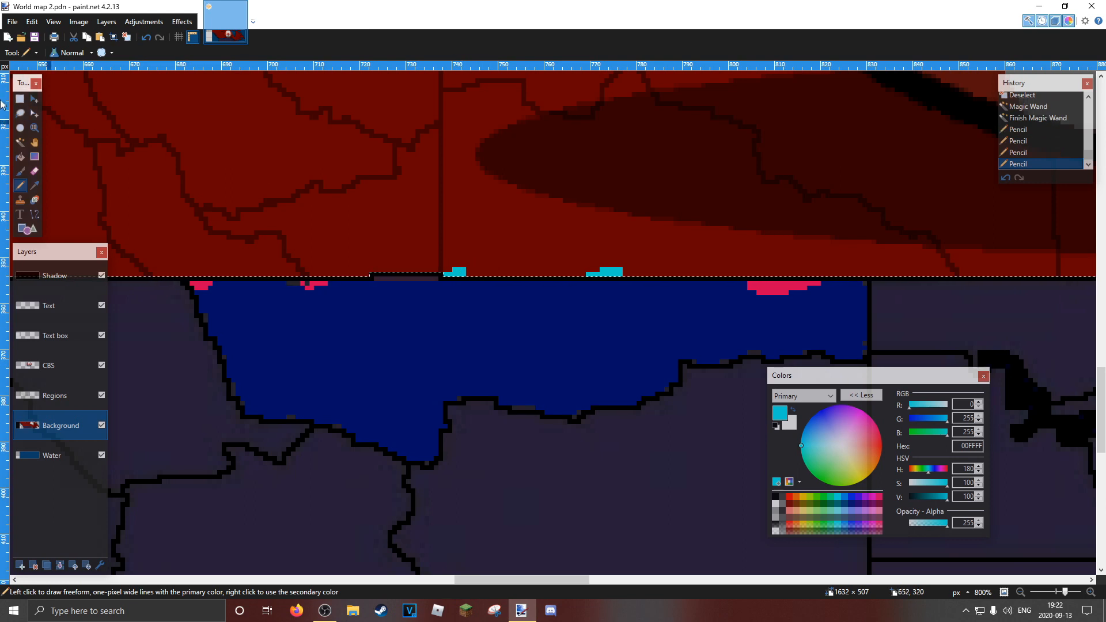
Deselect and refill the two cyan patches above the border with blue 0026FF using the Paint Bucket
click(34, 127)
right_click(500, 163)
right_click(500, 163)
right_click(496, 159)
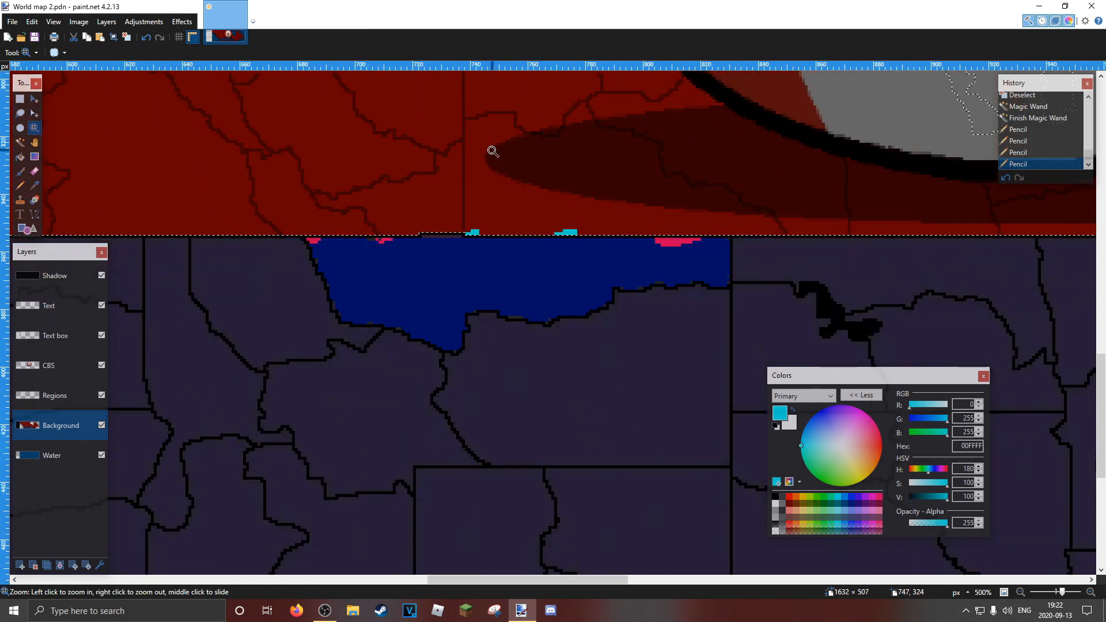
click(20, 156)
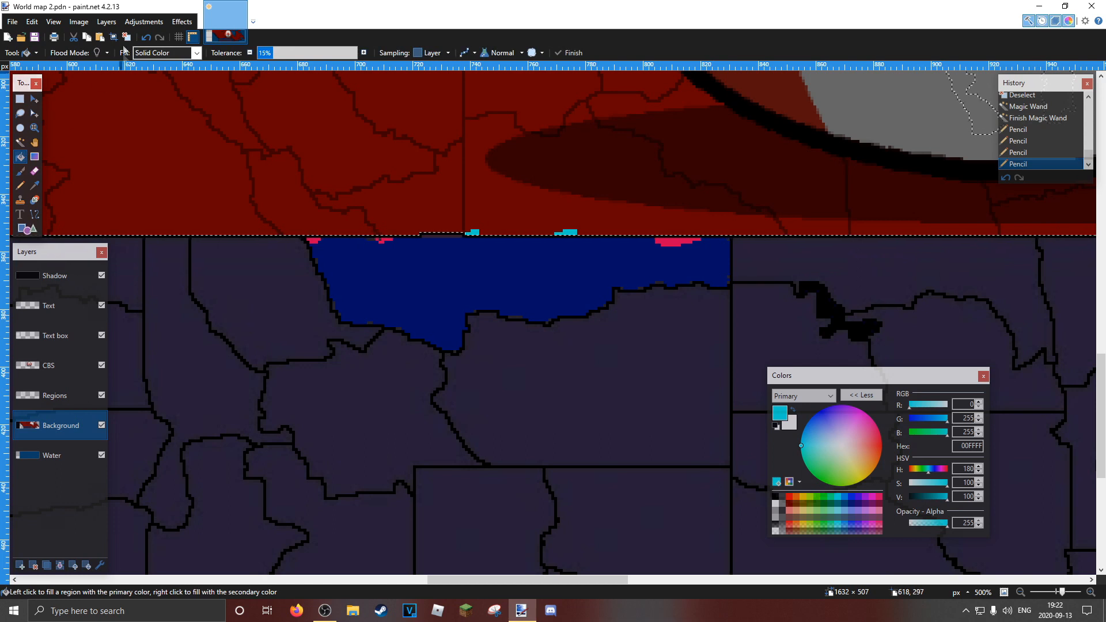
key(ctrl+d)
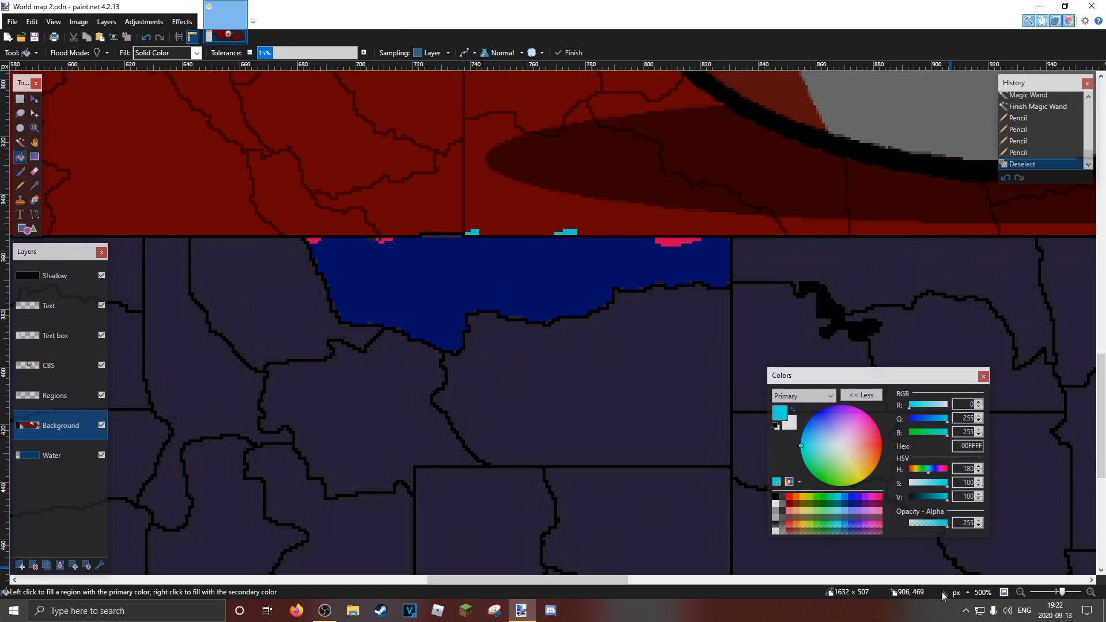
click(851, 497)
click(568, 235)
drag(581, 249, 583, 242)
click(474, 231)
key(z)
click(603, 234)
click(603, 235)
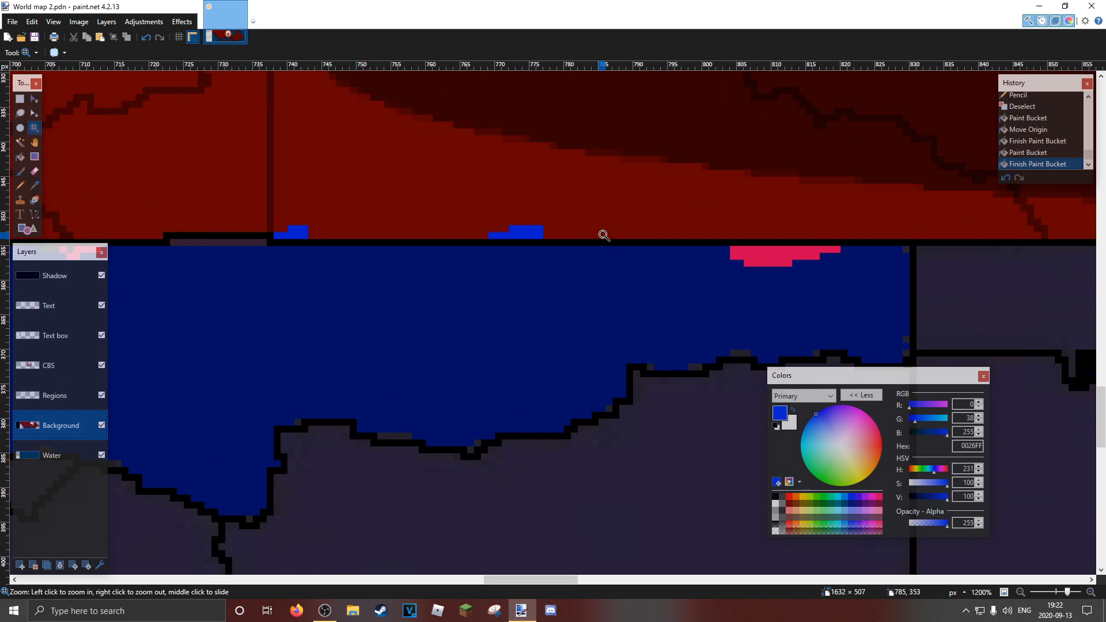
scroll(486, 300, down, 5)
drag(474, 301, 513, 302)
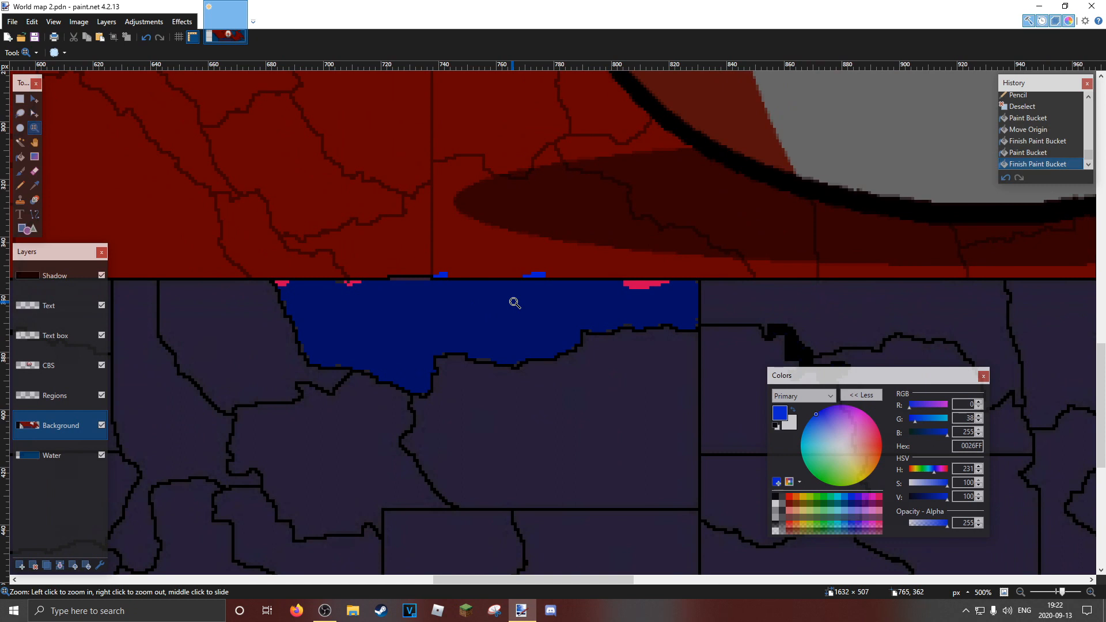
Close paint.net without saving the map changes and minimise the OBS window
click(1092, 6)
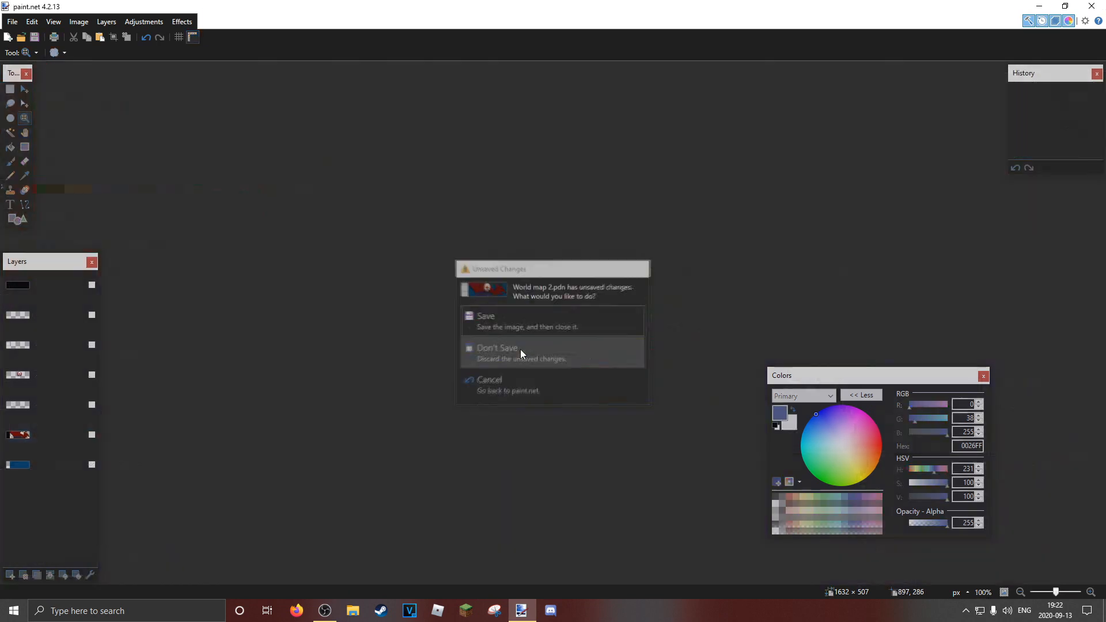
click(520, 349)
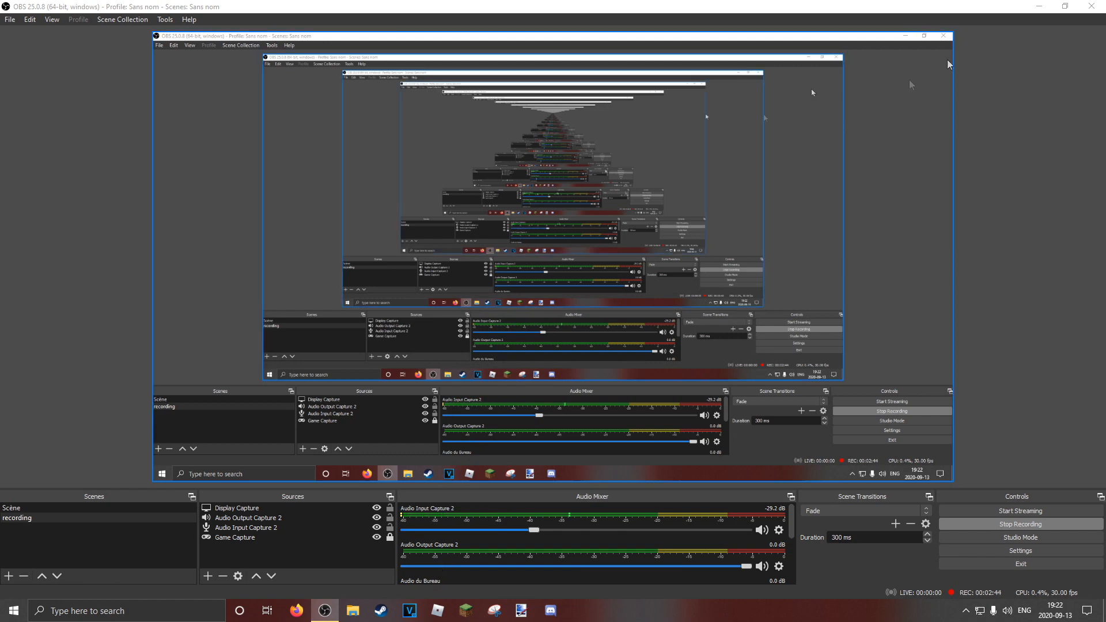
click(1039, 7)
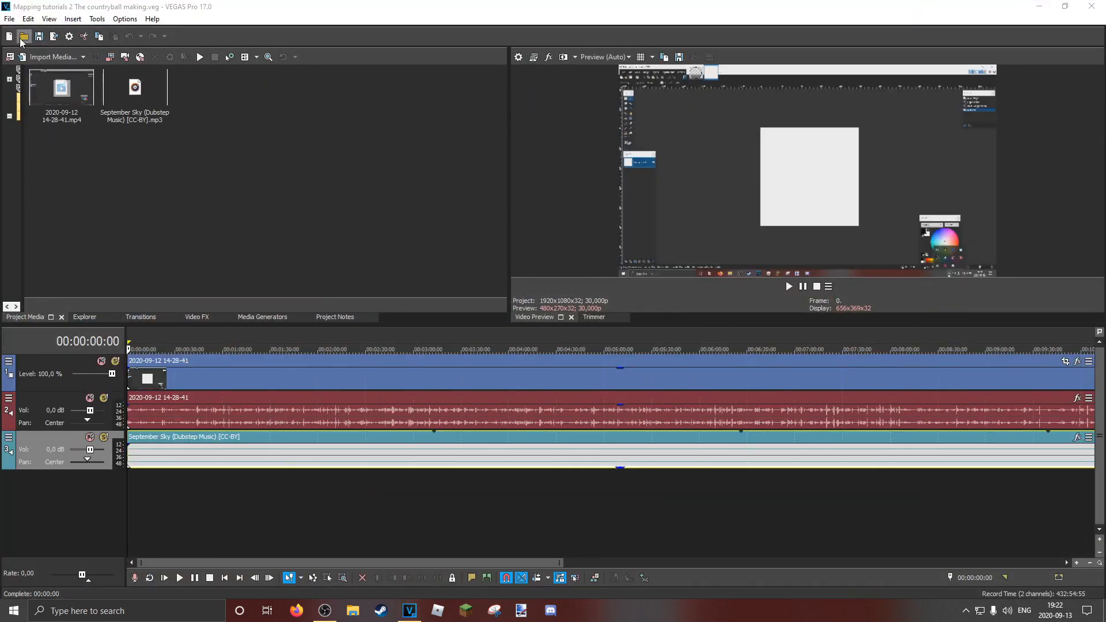
In VEGAS Pro, open the image AHOE 1202 from the Mapping folder in Pictures and return the playhead to the timeline start
click(9, 38)
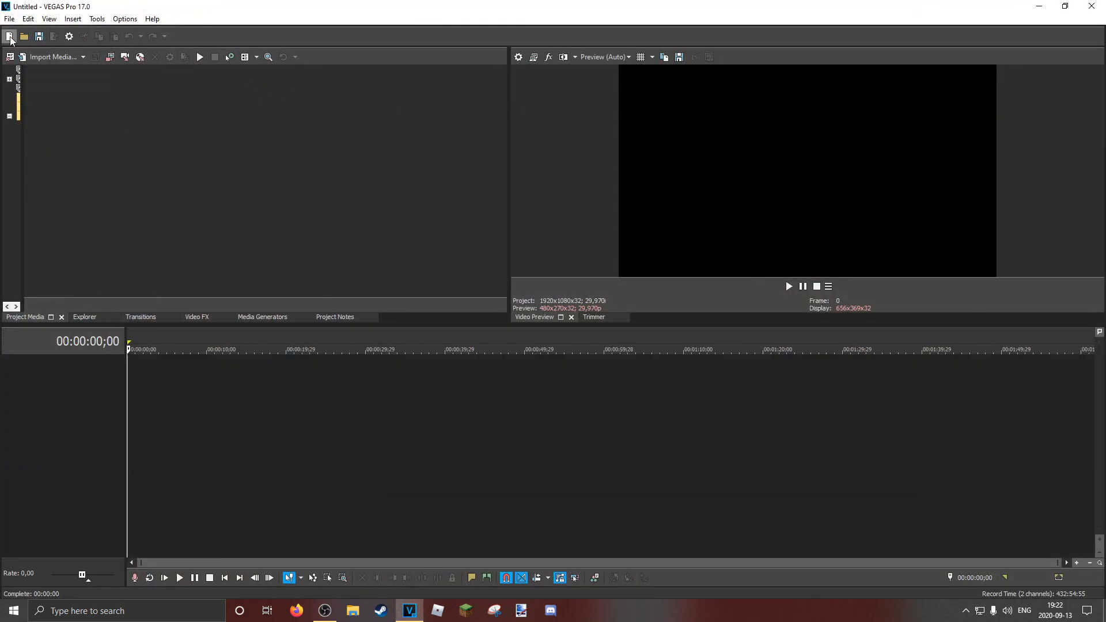
click(24, 36)
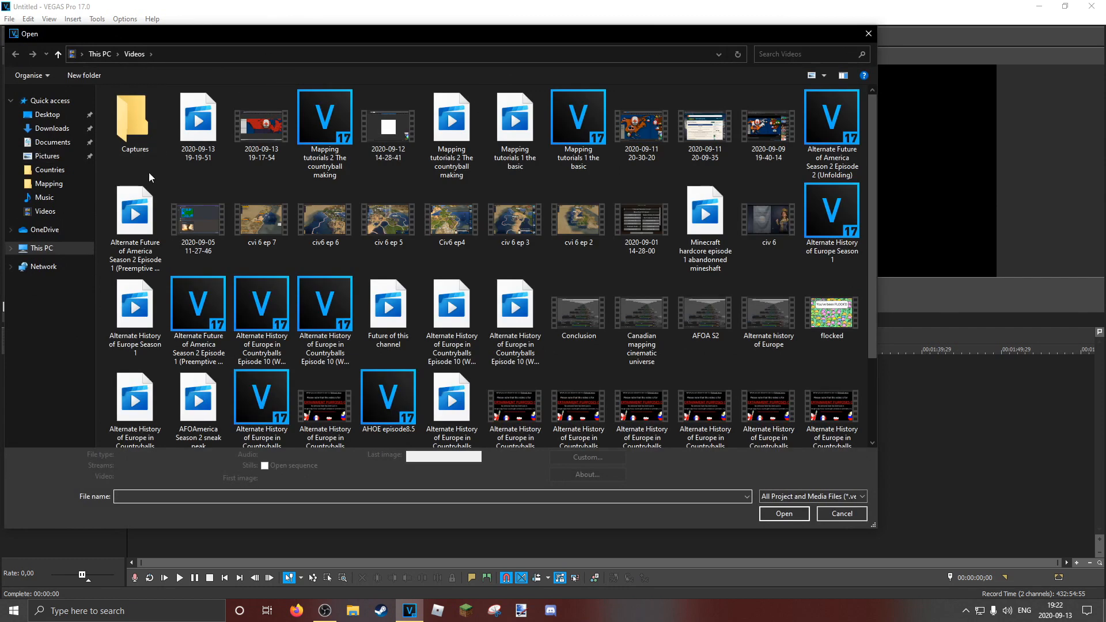
click(56, 157)
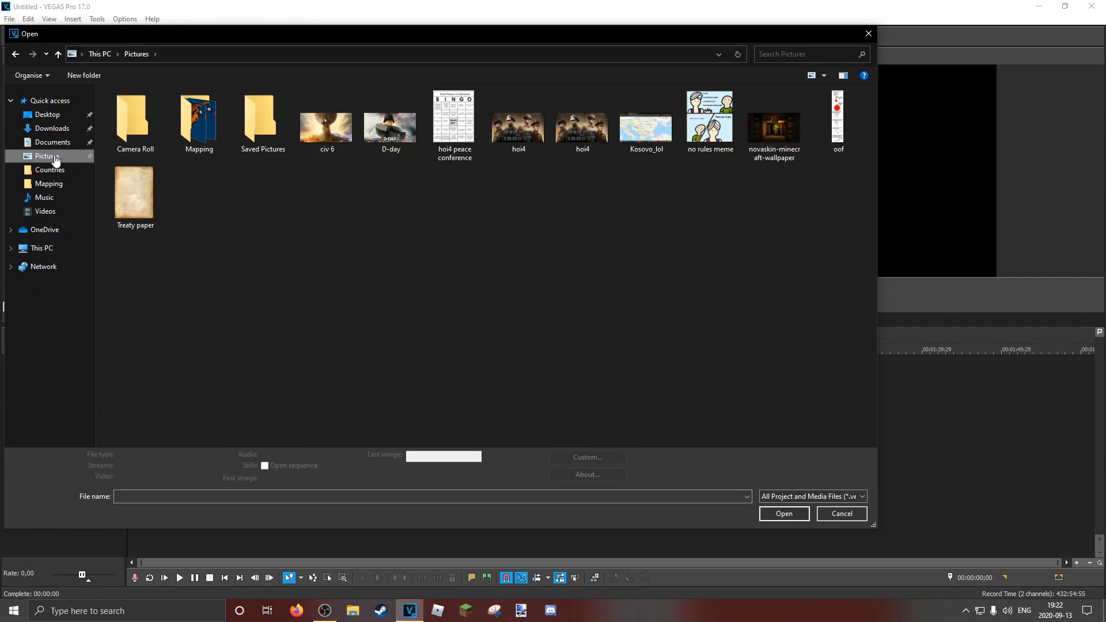
double_click(185, 128)
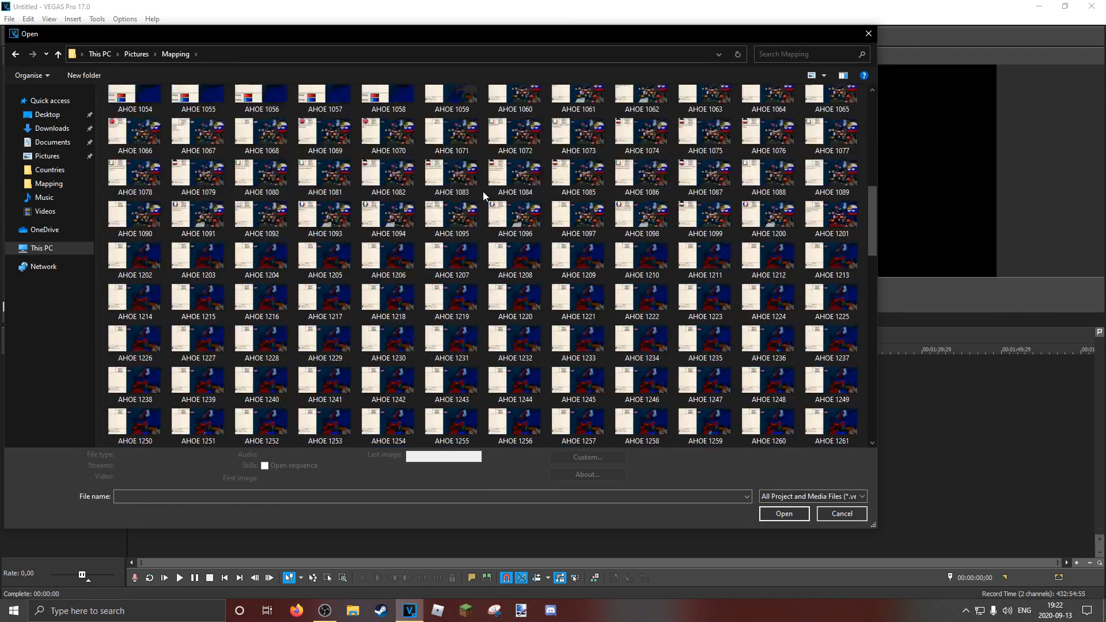
drag(165, 278, 403, 314)
drag(960, 400, 368, 308)
double_click(121, 272)
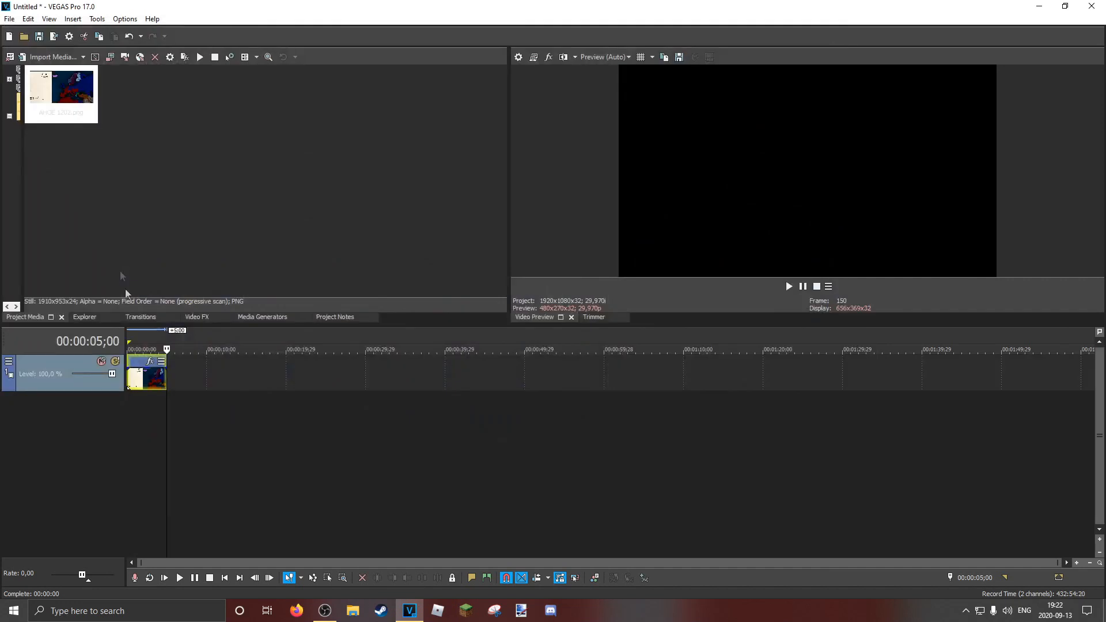
click(133, 340)
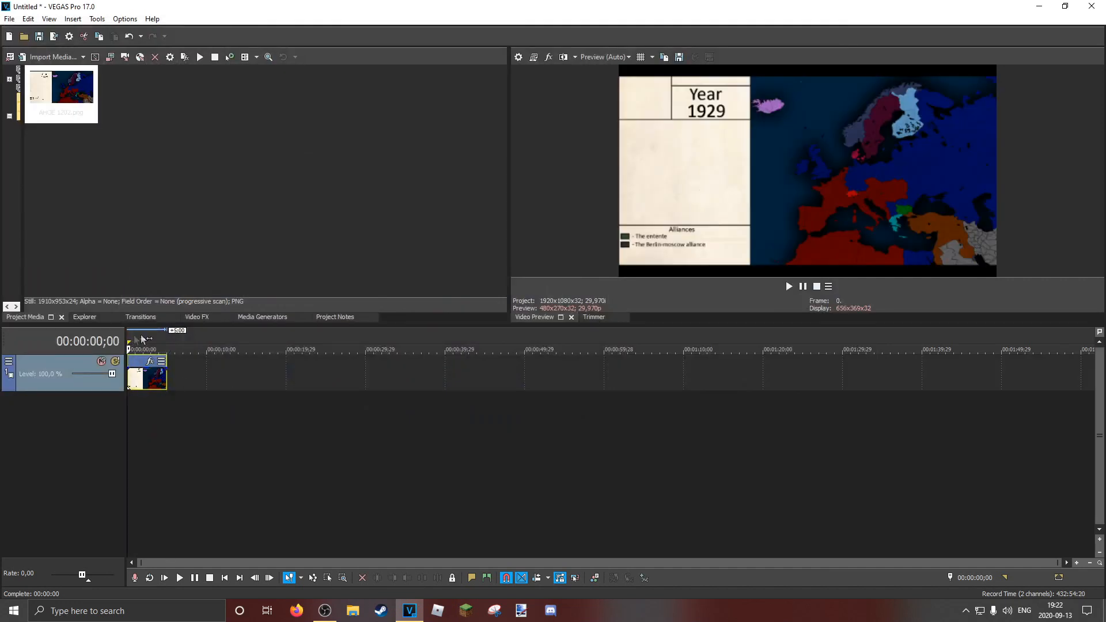
scroll(267, 376, up, 6)
scroll(267, 376, down, 1)
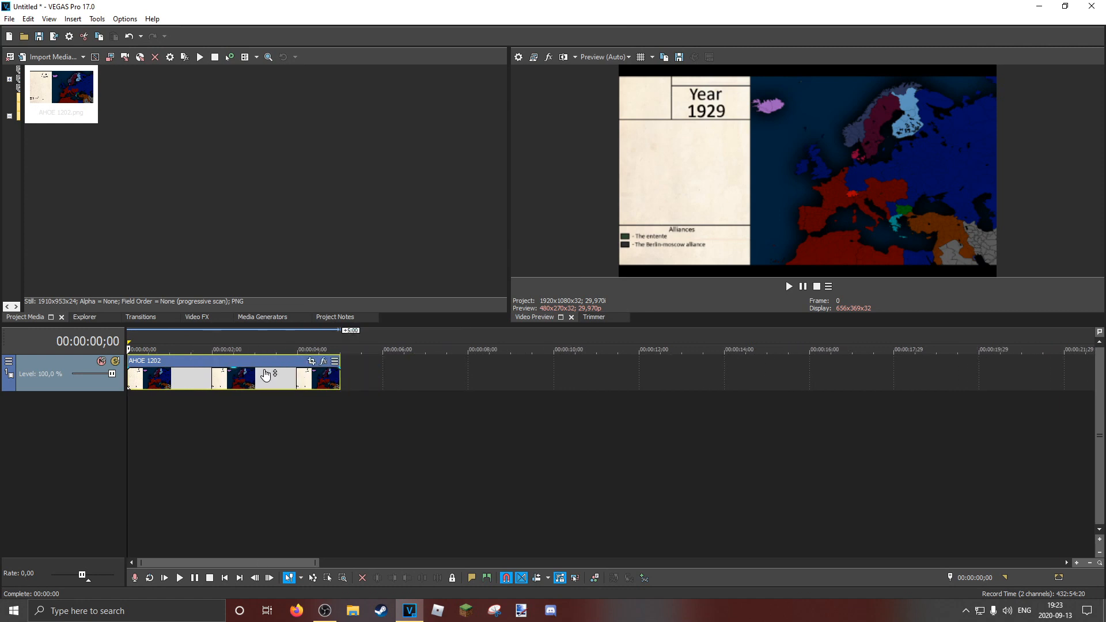
scroll(265, 375, up, 2)
scroll(264, 375, up, 2)
scroll(262, 376, down, 4)
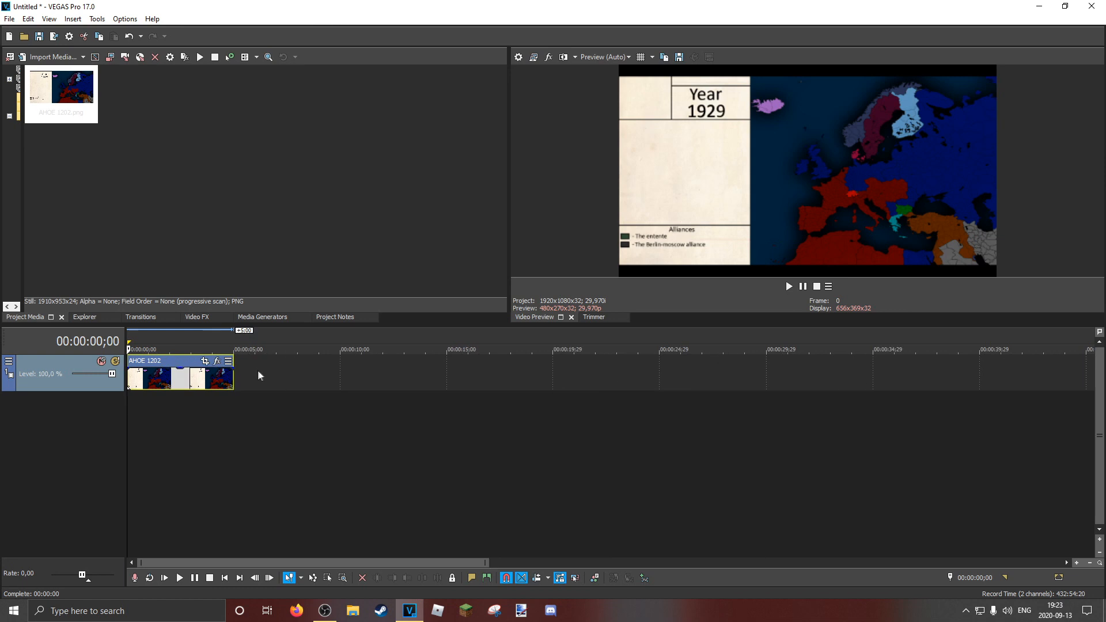
scroll(262, 376, up, 2)
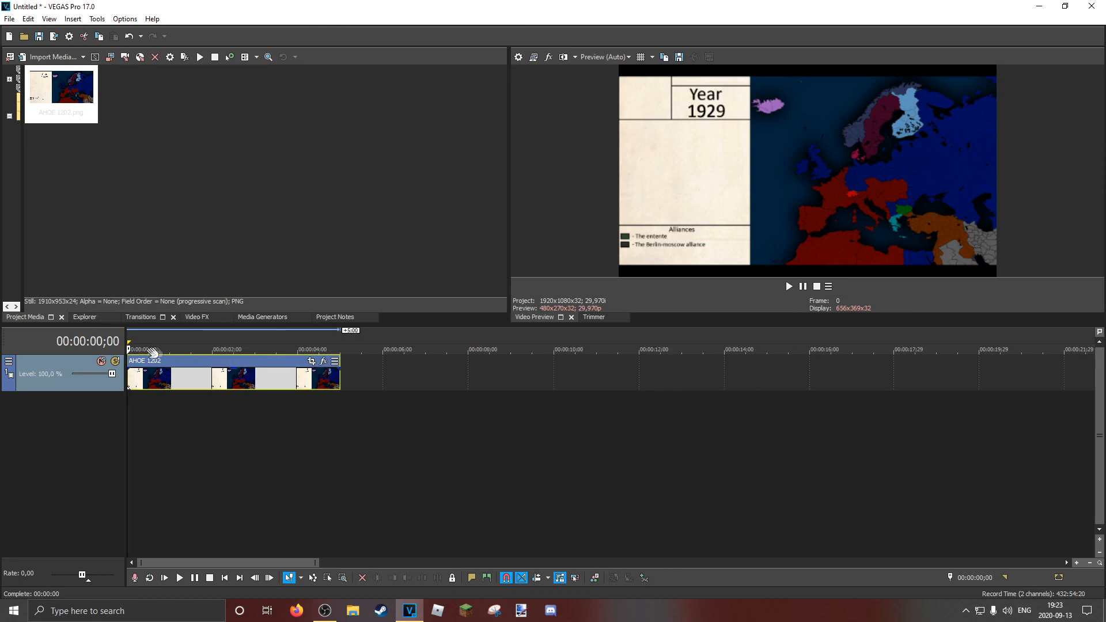
Move the playhead to the end of the map clip at 00:00:05;00 and back to the timeline start
click(335, 335)
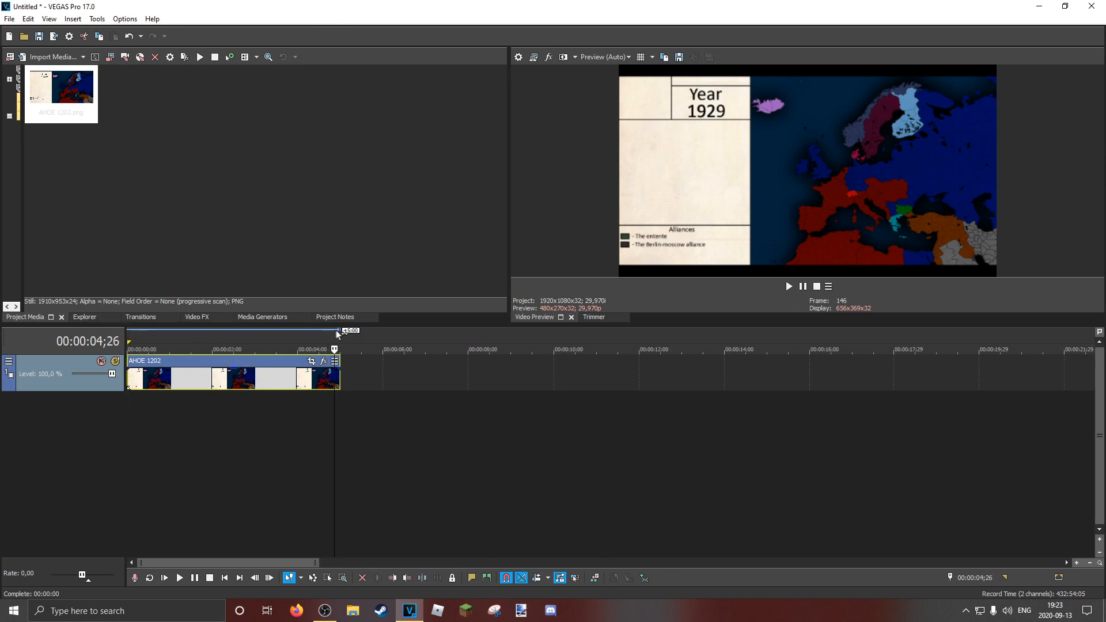
click(340, 334)
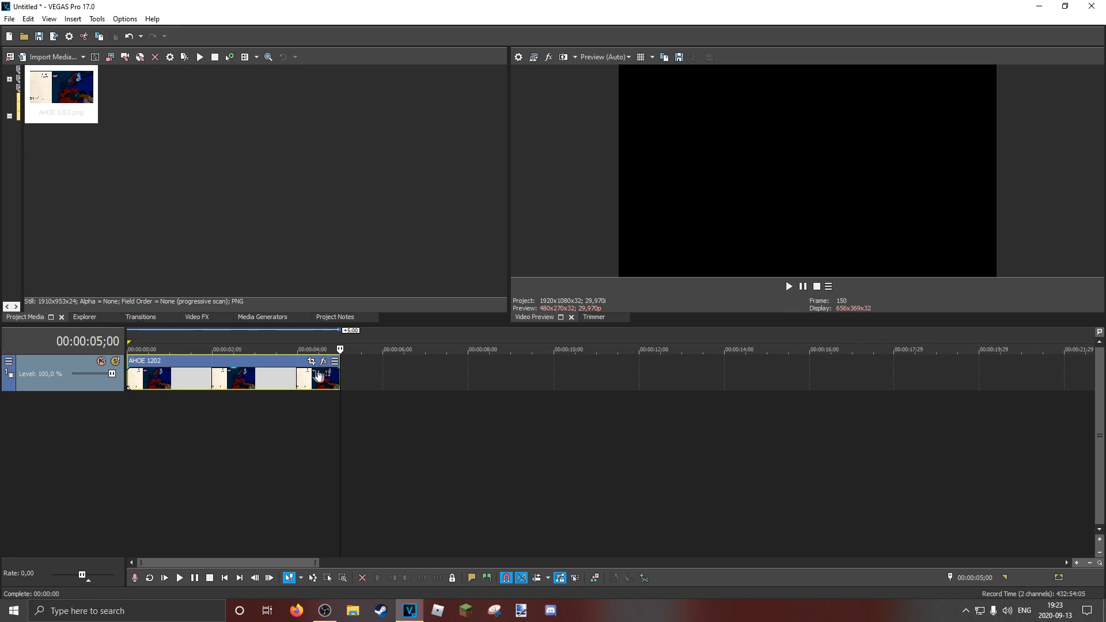
click(132, 339)
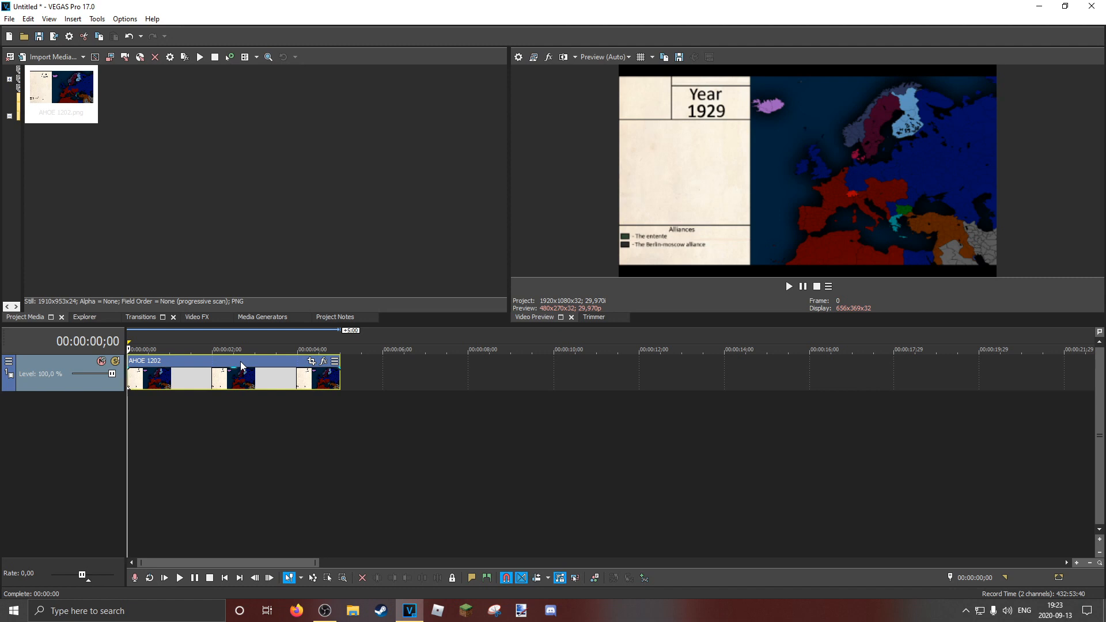
Split the AHOE 1202 clip at 00:00:00;05 and delete the part after the split
key(alt+Right)
key(alt+Right)
key(alt+Right)
key(alt+Right)
key(alt+Right)
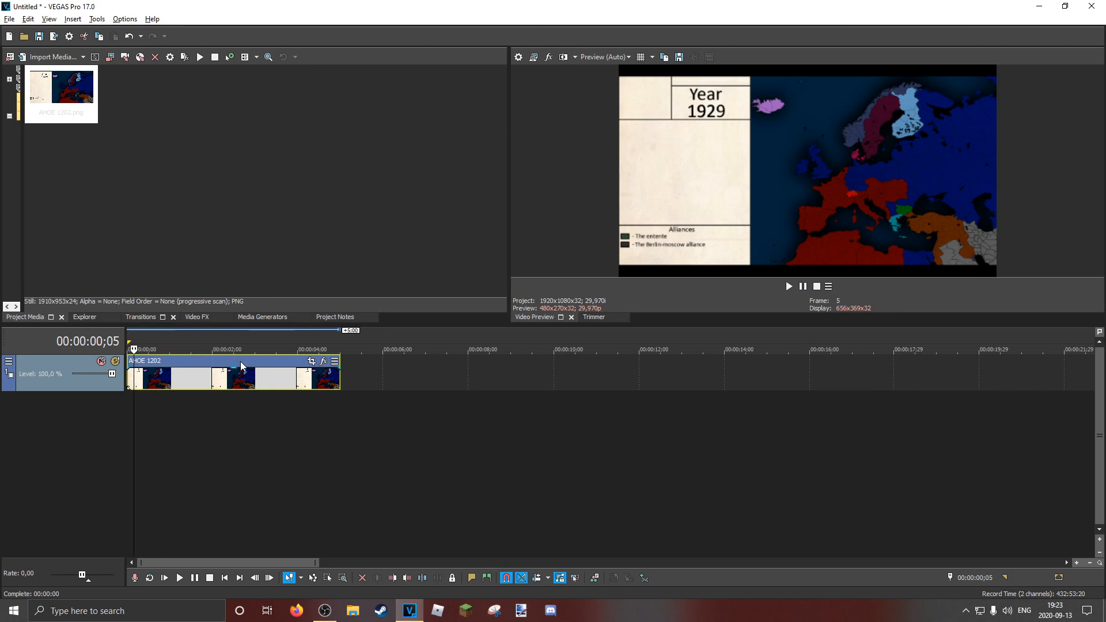
right_click(219, 378)
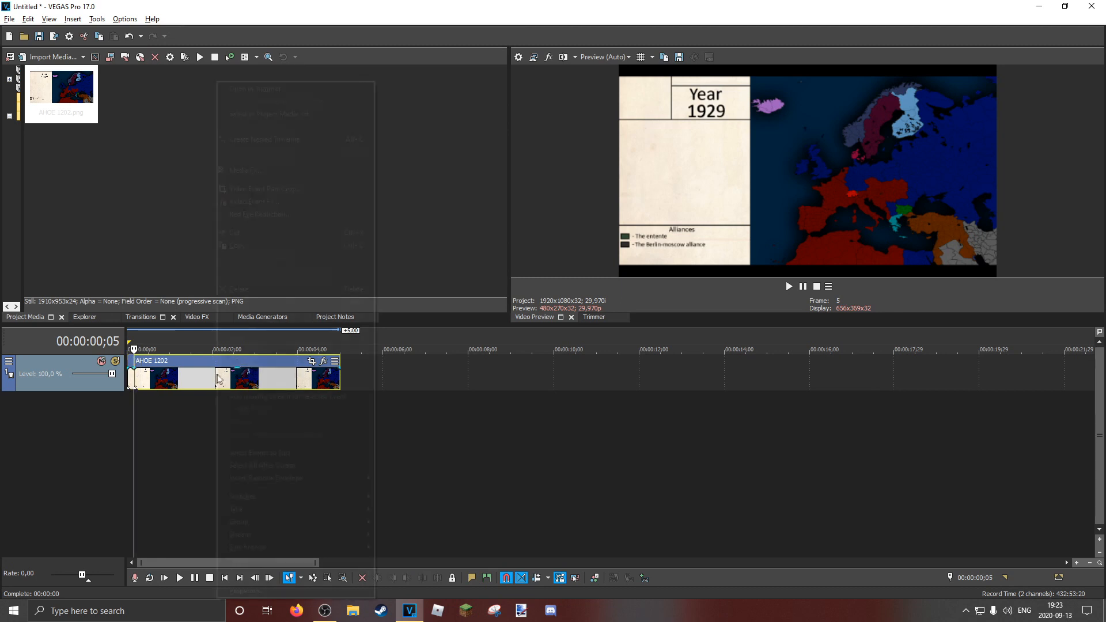
click(259, 290)
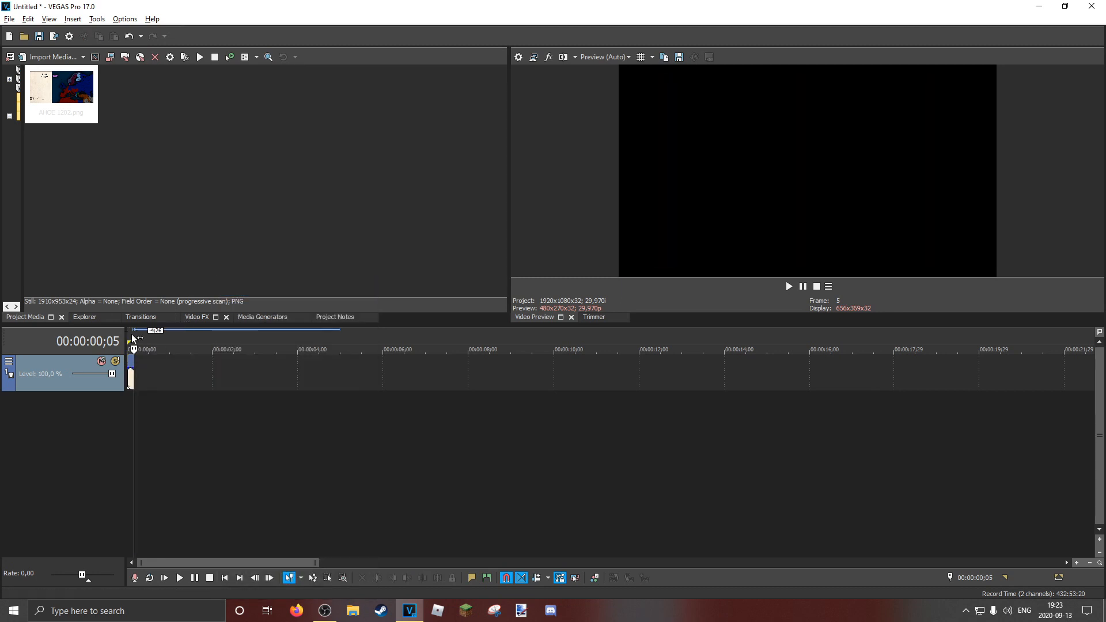
Play the five-frame map clip from the timeline start and stop the playback
click(130, 339)
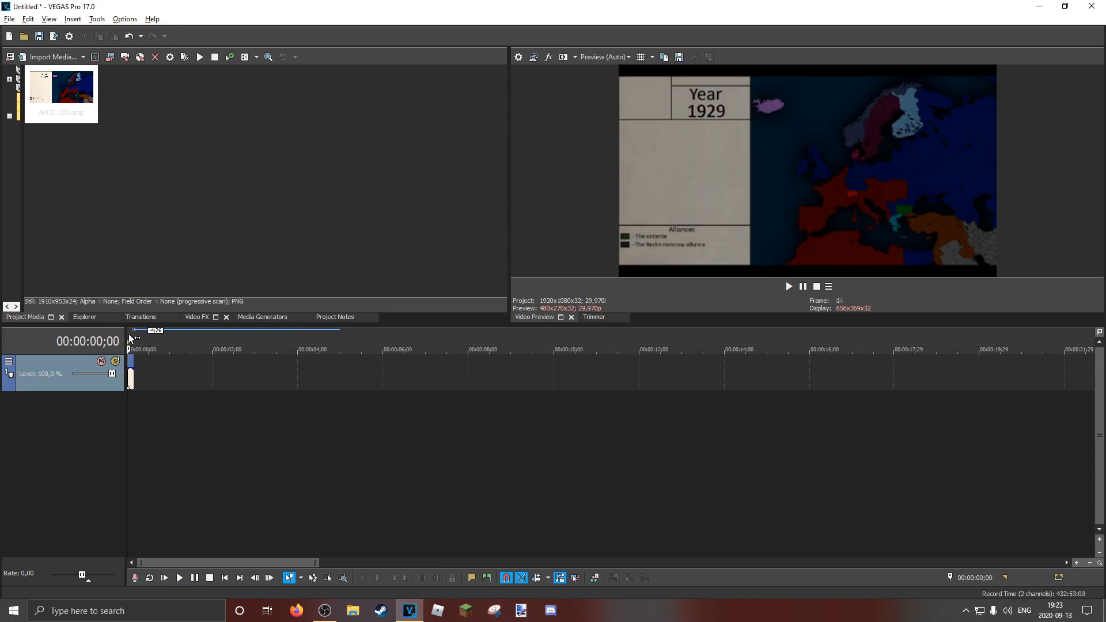
key(space)
key(space)
key(space)
key(space)
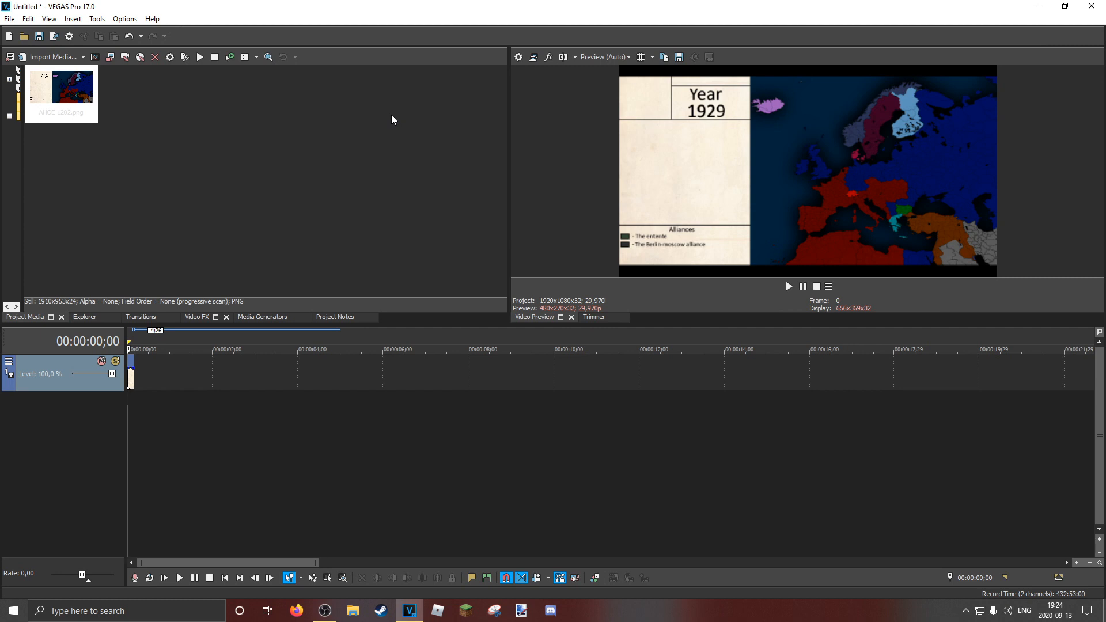
Delete the remaining five-frame map clip from the video track
scroll(153, 381, up, 3)
mouse_move(151, 375)
mouse_down()
mouse_move(163, 366)
mouse_move(152, 369)
mouse_up()
right_click(153, 377)
click(178, 288)
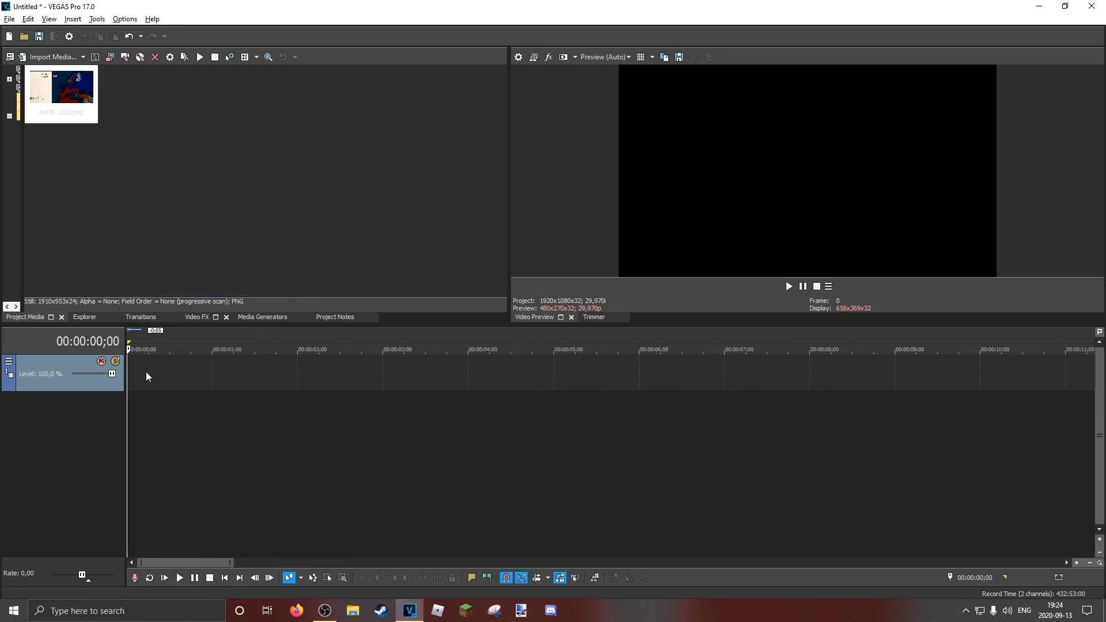
Move the playhead to 00:00:10;00 on the empty timeline and return it to the start
scroll(160, 379, down, 5)
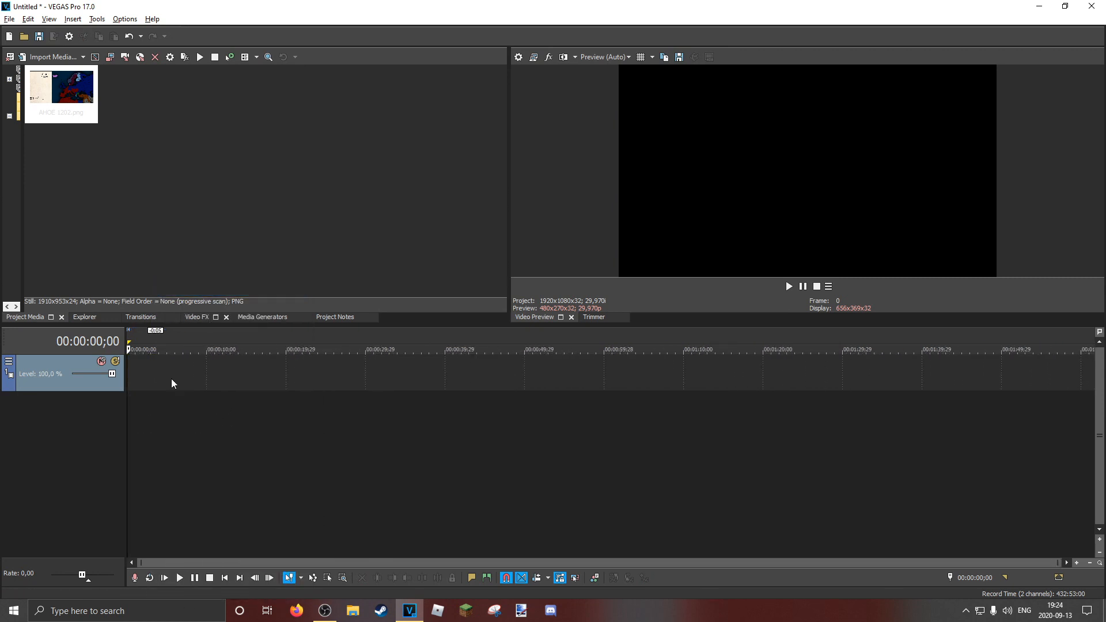
drag(204, 336, 208, 335)
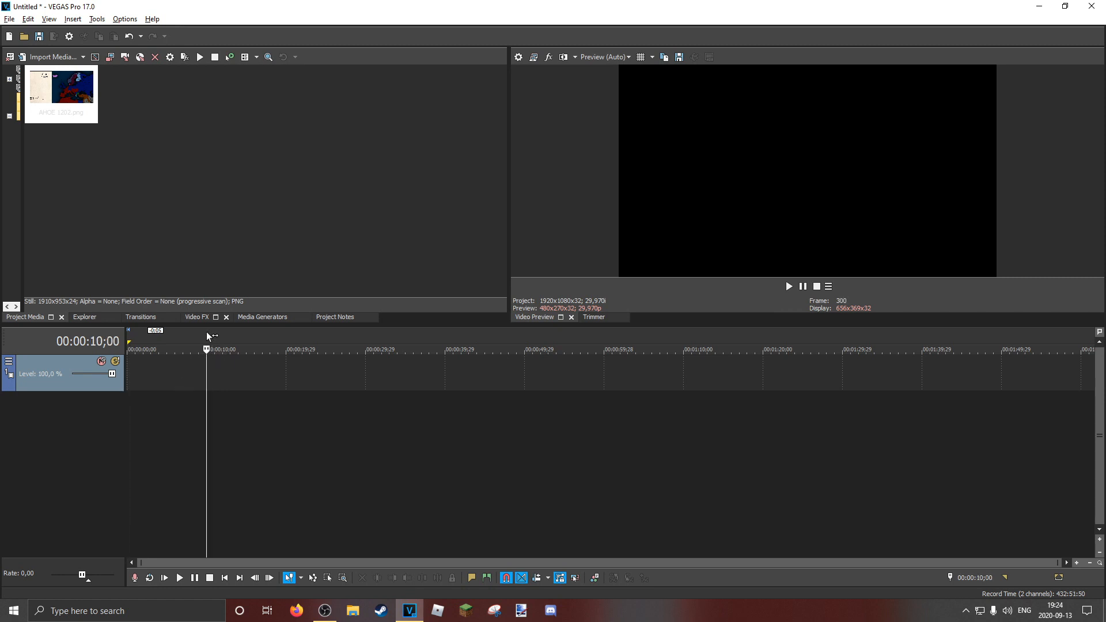
click(132, 341)
drag(130, 340, 129, 340)
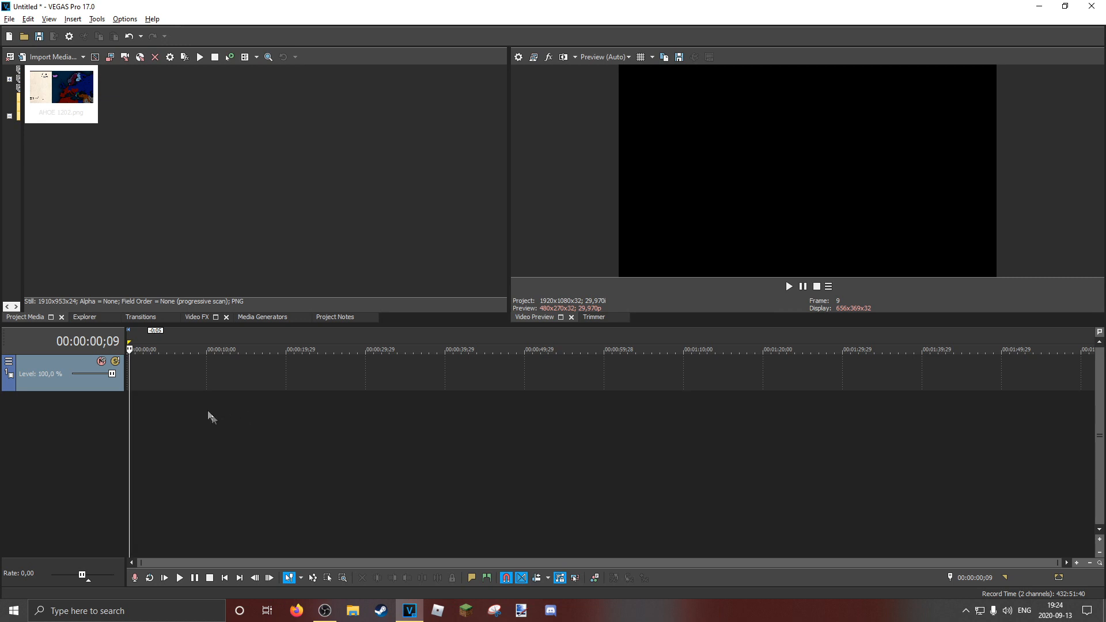
click(127, 348)
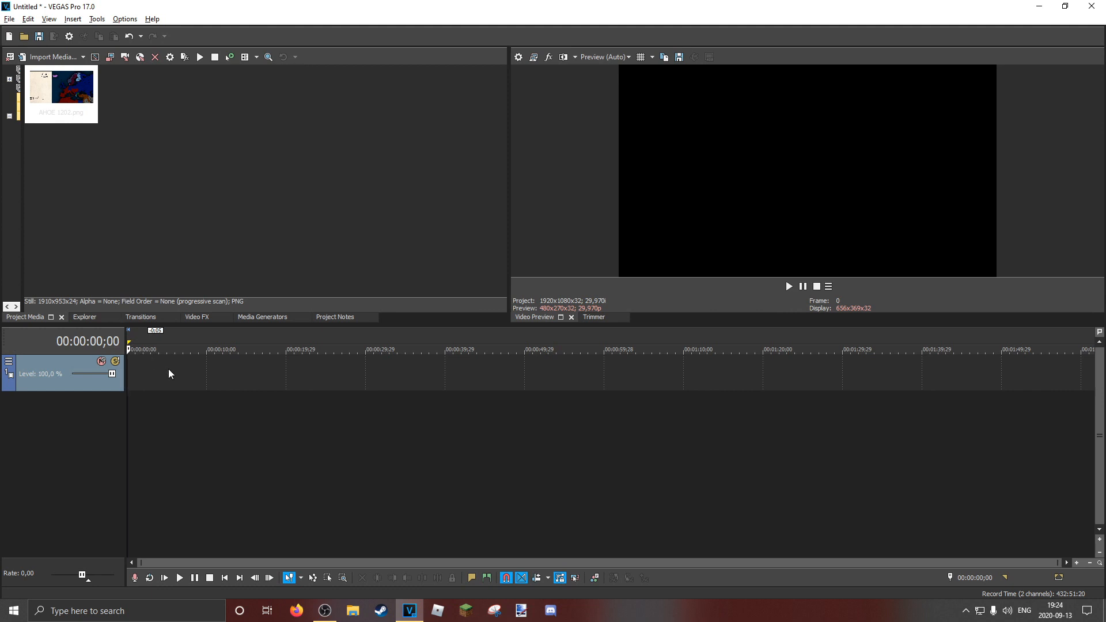
Place the playhead at 00:00:04;15 and step it frame by frame to 00:00:04;29
drag(160, 333, 164, 333)
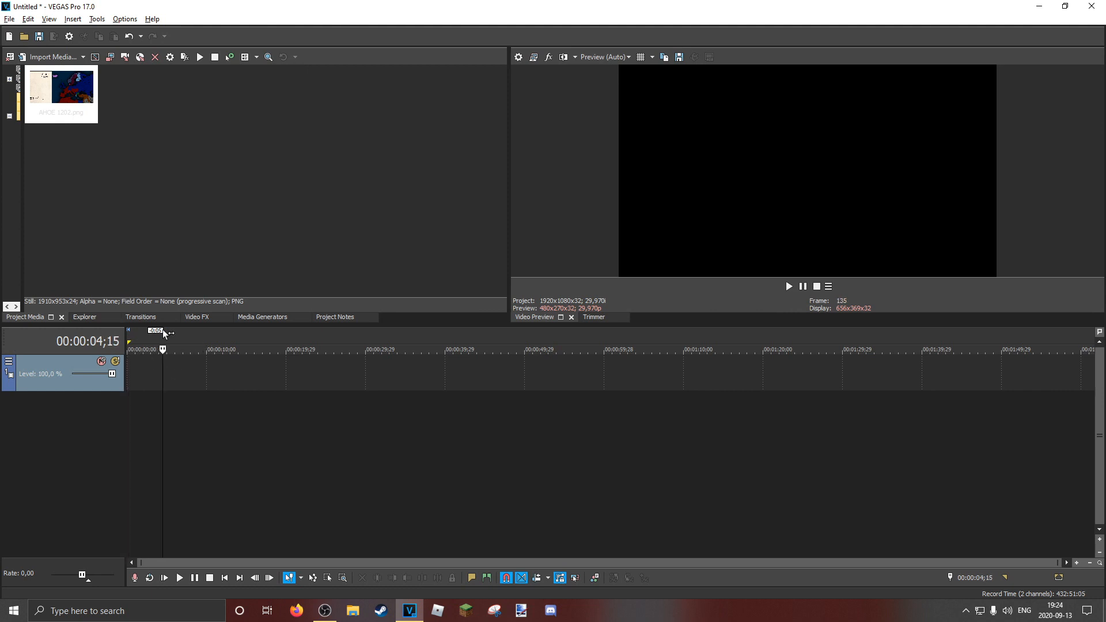
key(Right)
key(Right)
key(Right)
key(Right)
key(Right)
key(Right)
key(Right)
key(Right)
key(Right)
key(Right)
key(Right)
key(Left)
key(Left)
key(Left)
key(Left)
key(Left)
key(Left)
key(Left)
key(Left)
key(Left)
key(Left)
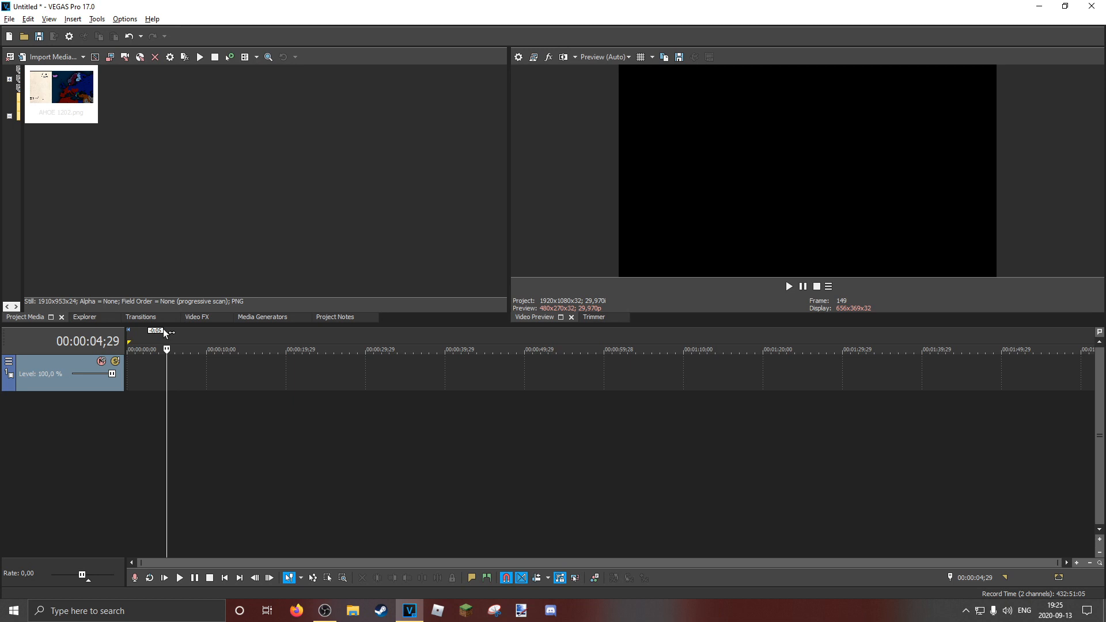
Close VEGAS Pro without saving the untitled project and start paint.net
click(1092, 6)
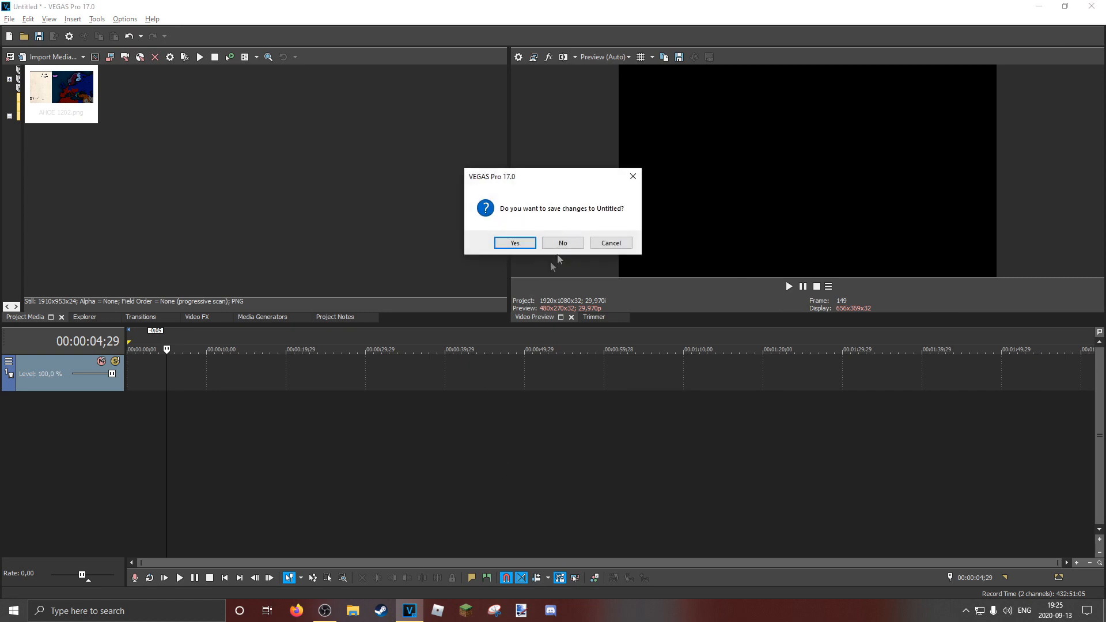
click(562, 243)
click(521, 610)
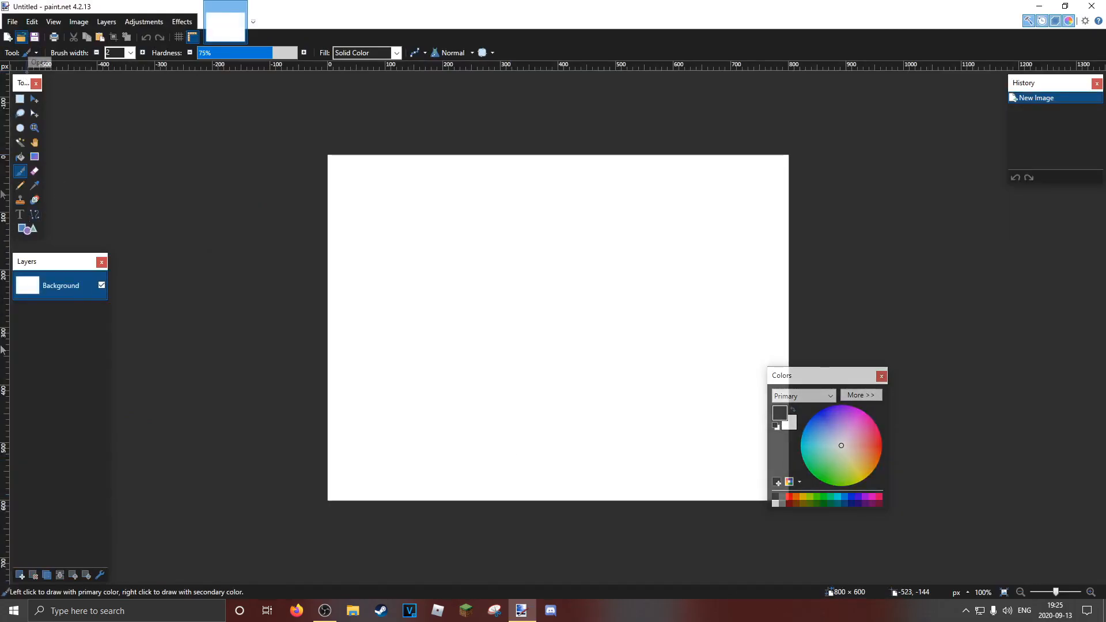
Open the world map image IF AFOTW from the Mapping folder in Pictures
click(21, 37)
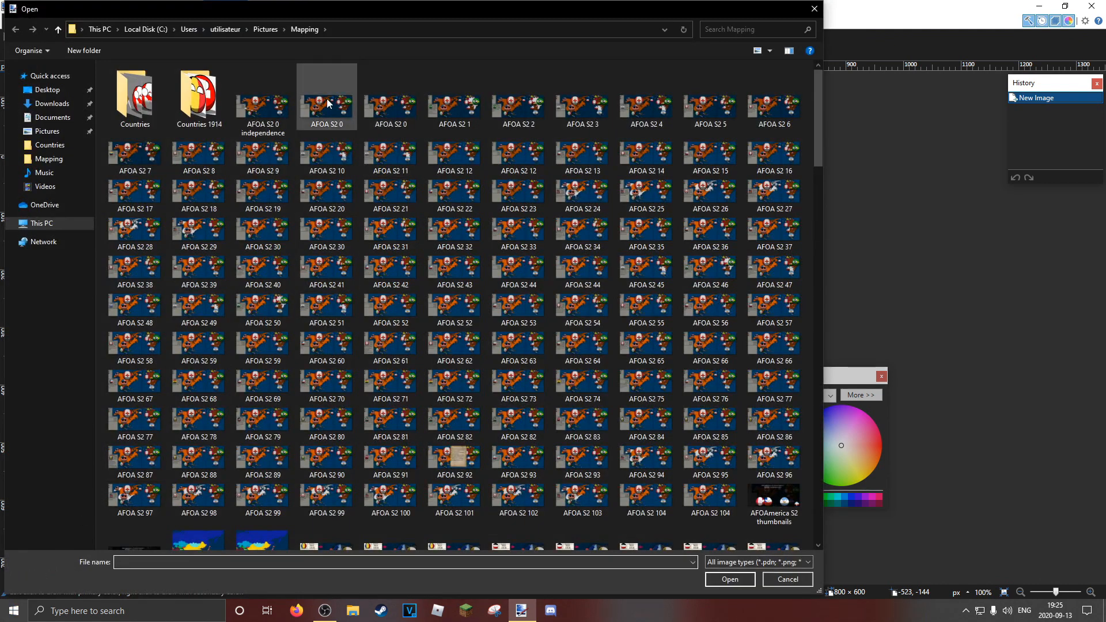
scroll(327, 461, down, 5)
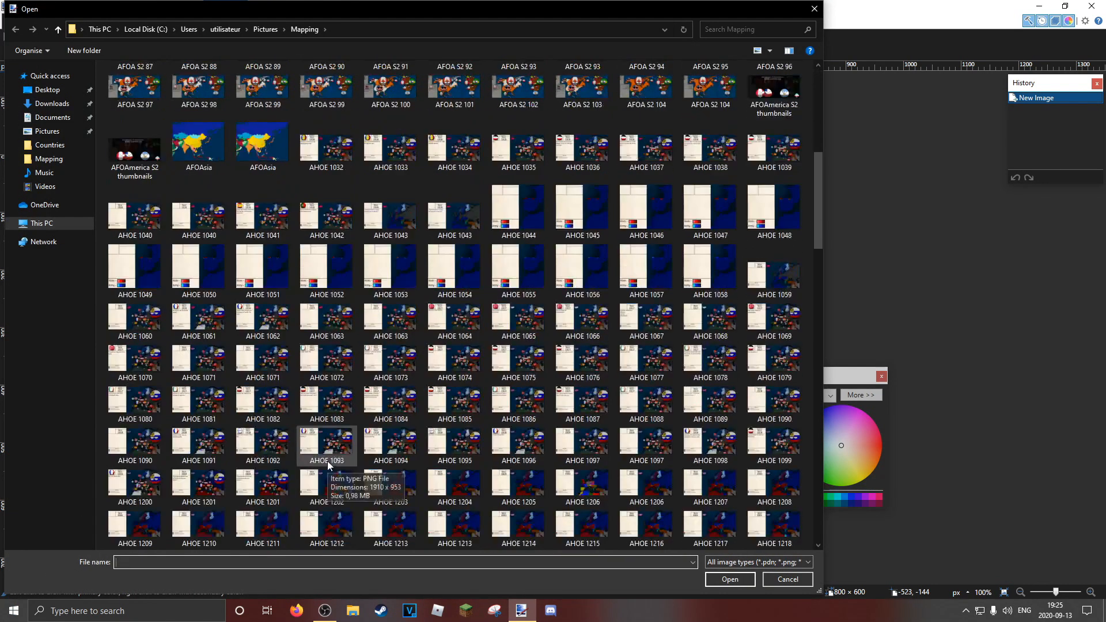
scroll(328, 461, down, 2)
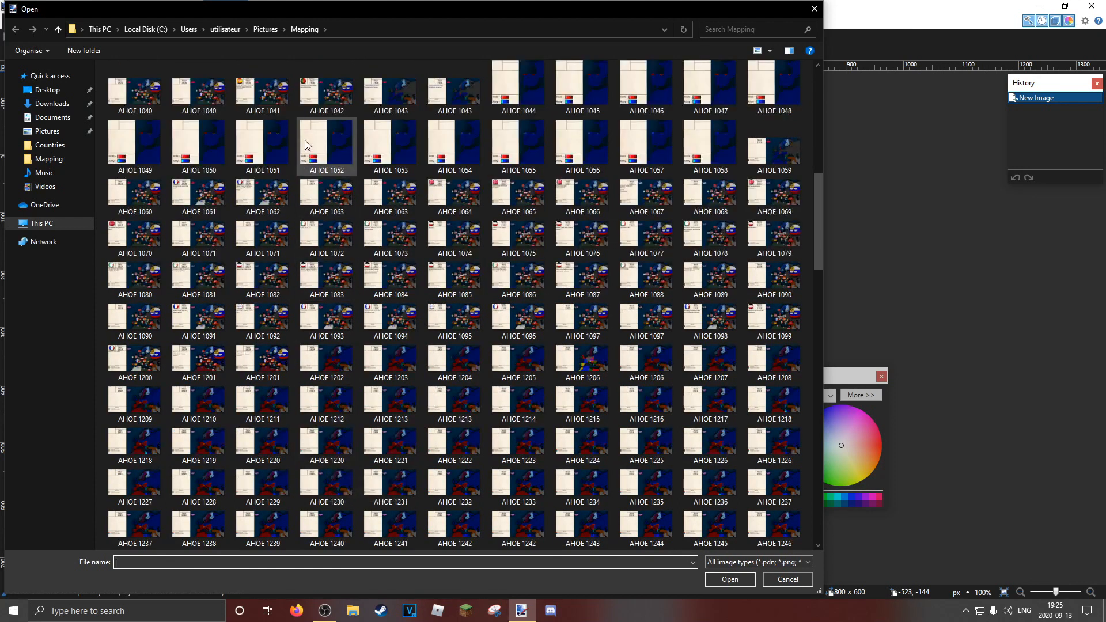
scroll(330, 246, up, 4)
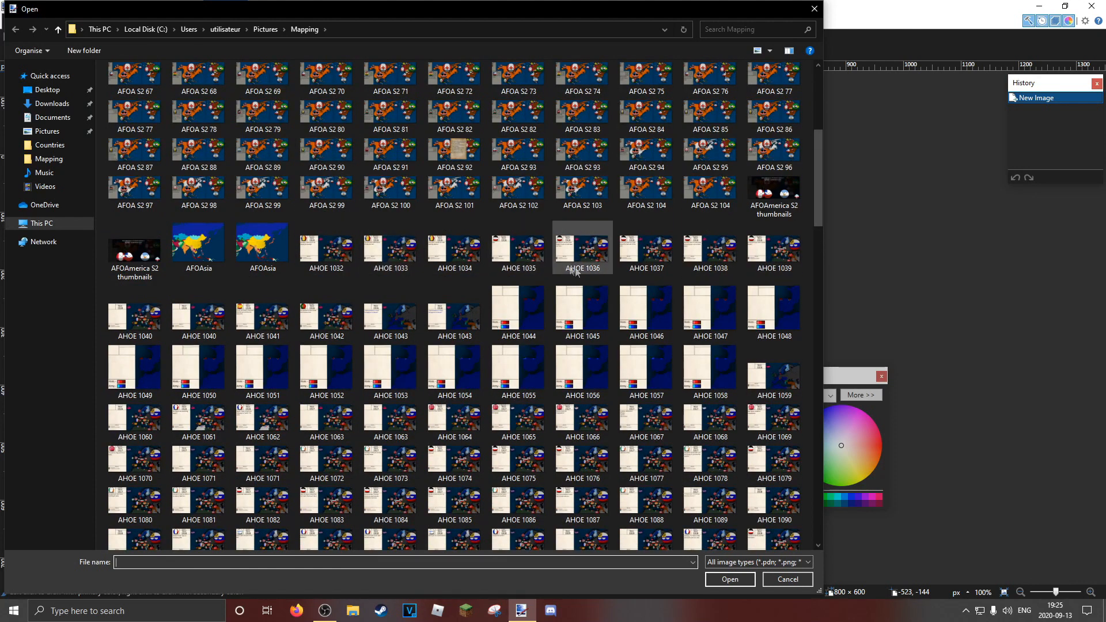
scroll(581, 317, down, 3)
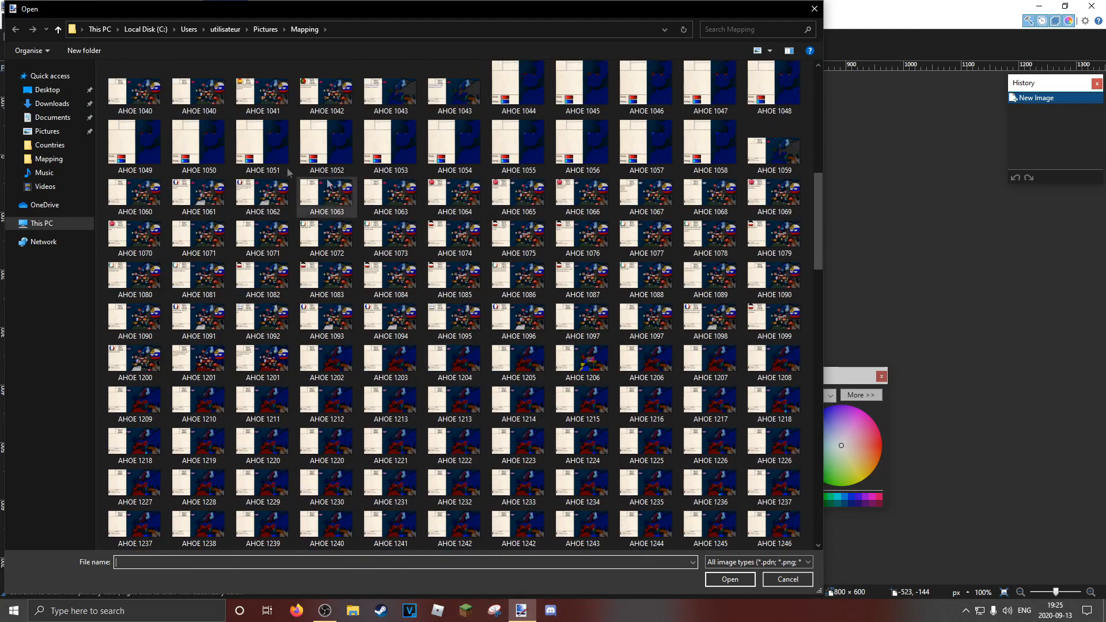
scroll(330, 186, down, 15)
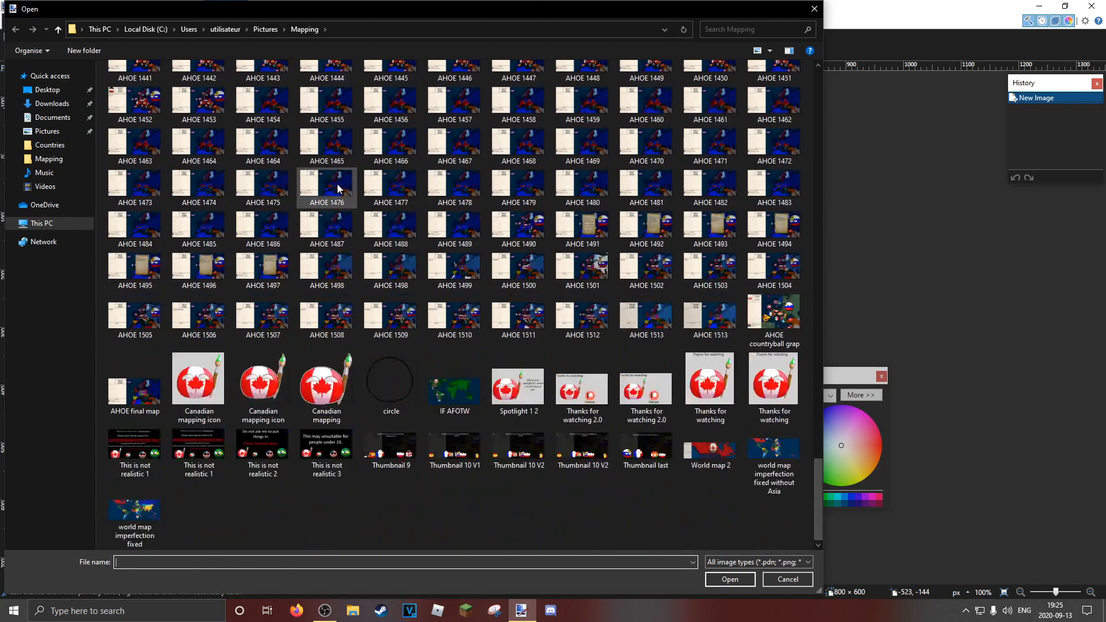
double_click(465, 387)
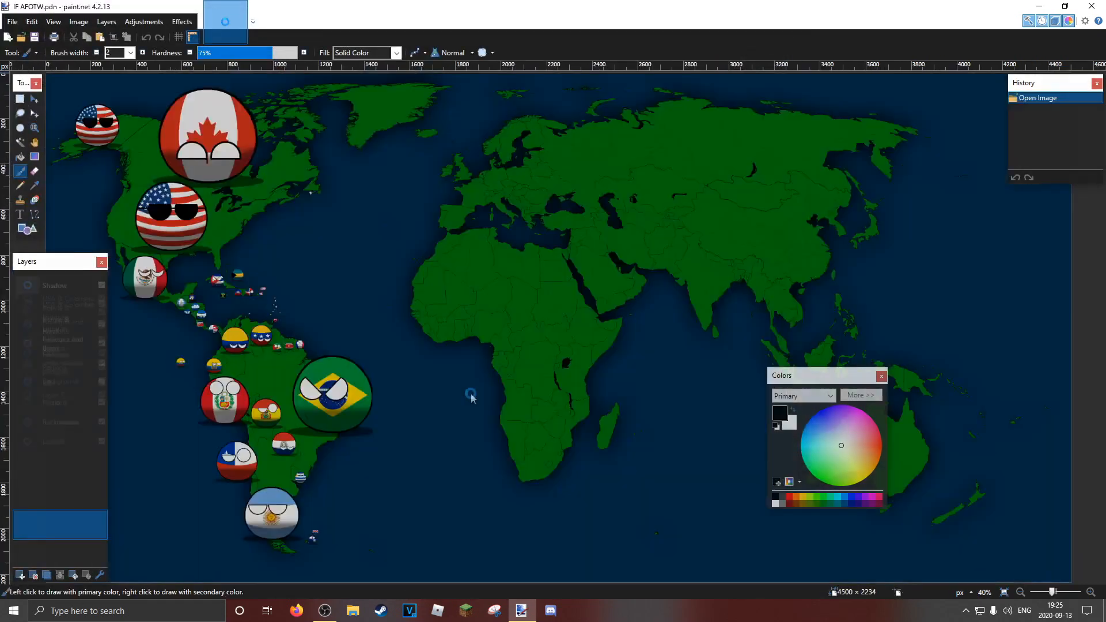
Make the Background layer active and fill France with red using the Paint Bucket
click(35, 129)
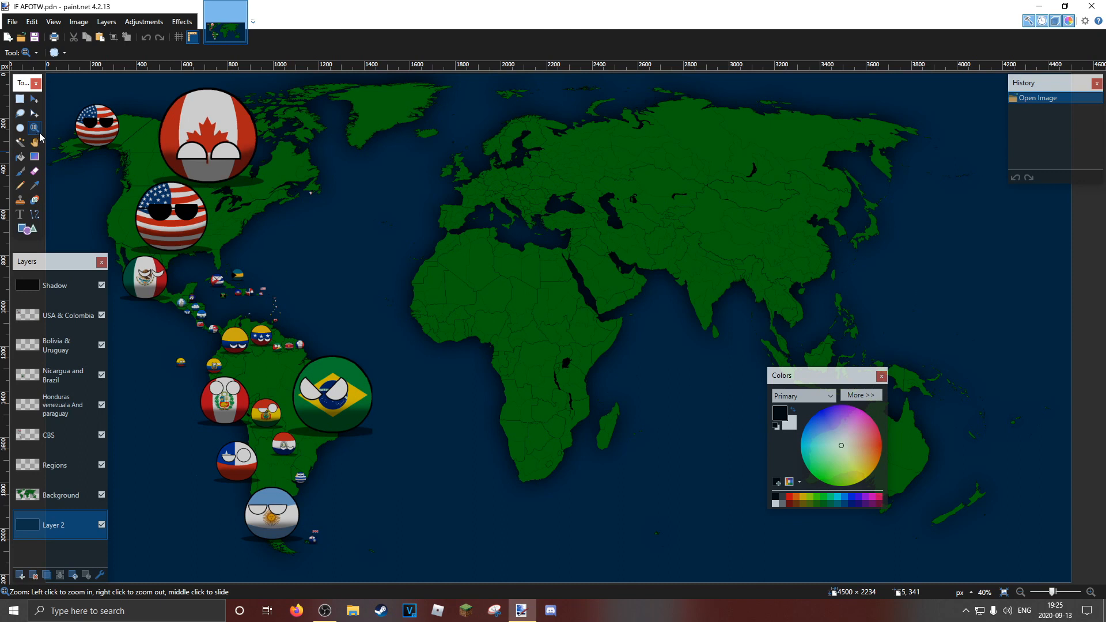
click(26, 494)
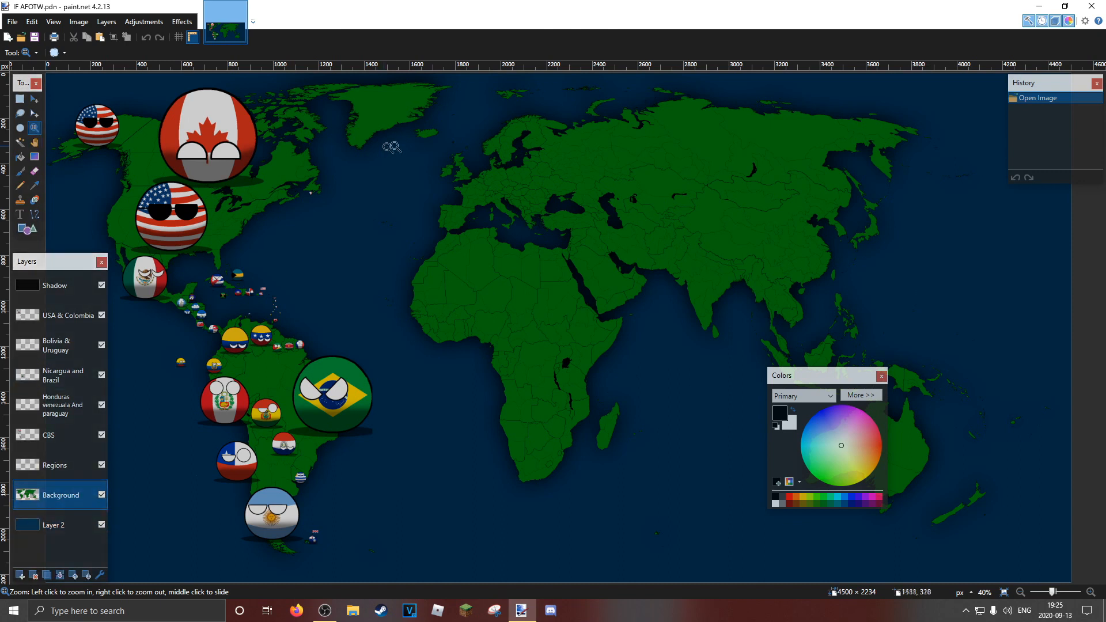
click(467, 151)
right_click(468, 150)
right_click(496, 239)
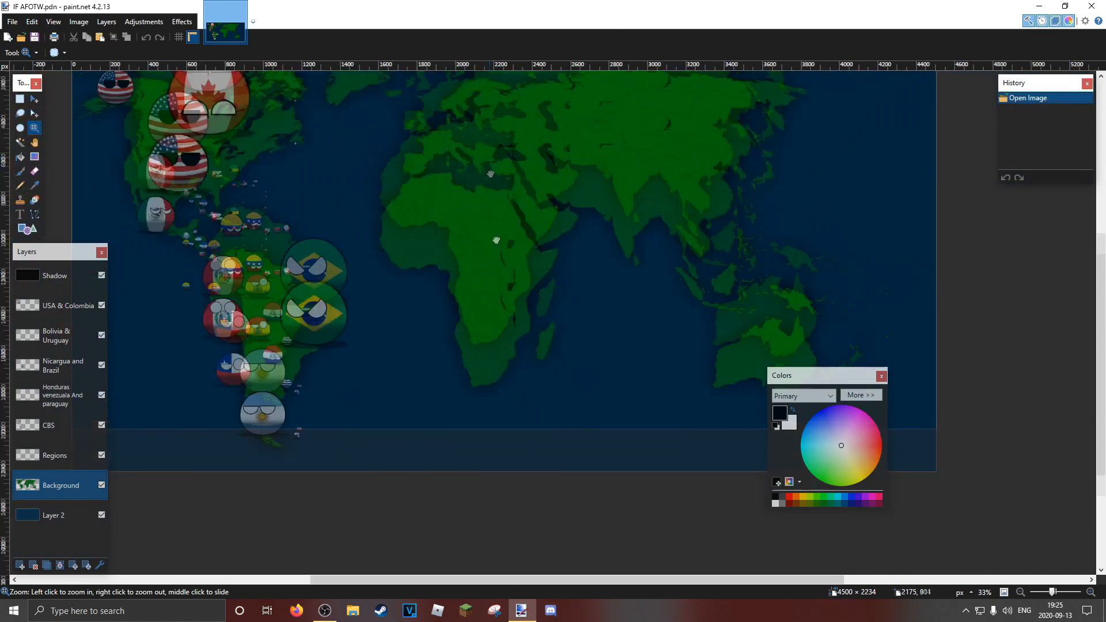
scroll(495, 288, up, 5)
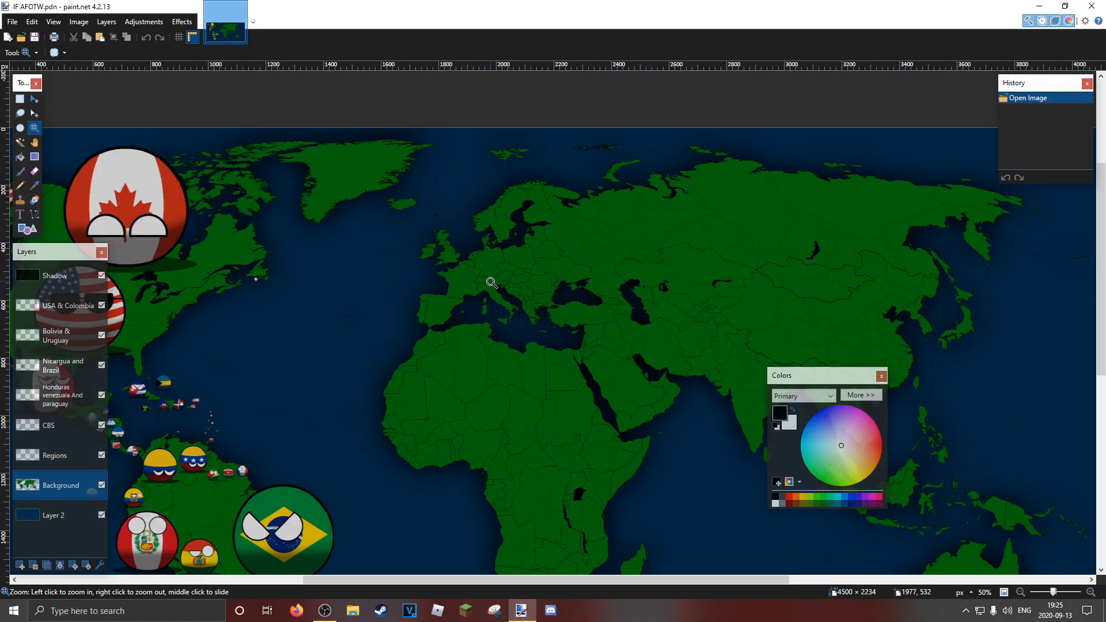
drag(464, 249, 618, 342)
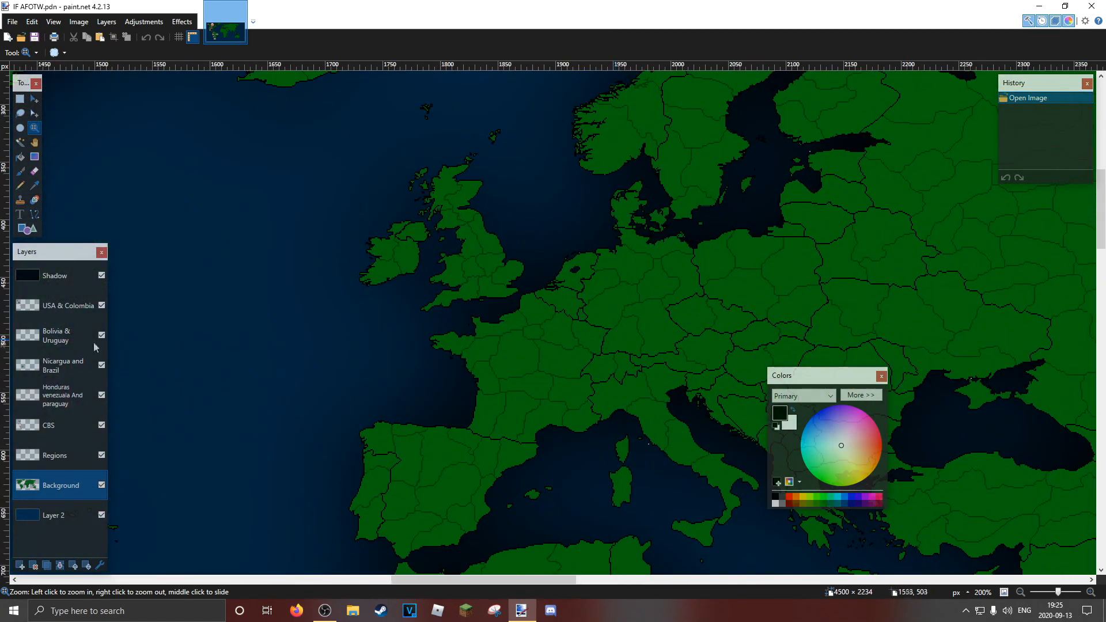
click(21, 157)
click(501, 383)
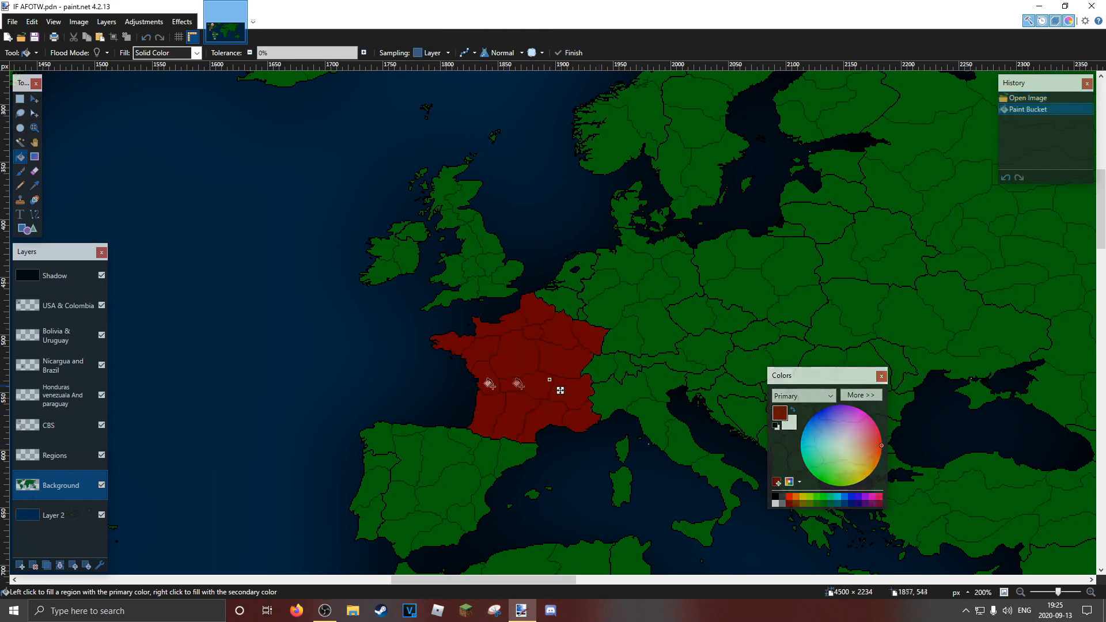
click(34, 128)
click(20, 157)
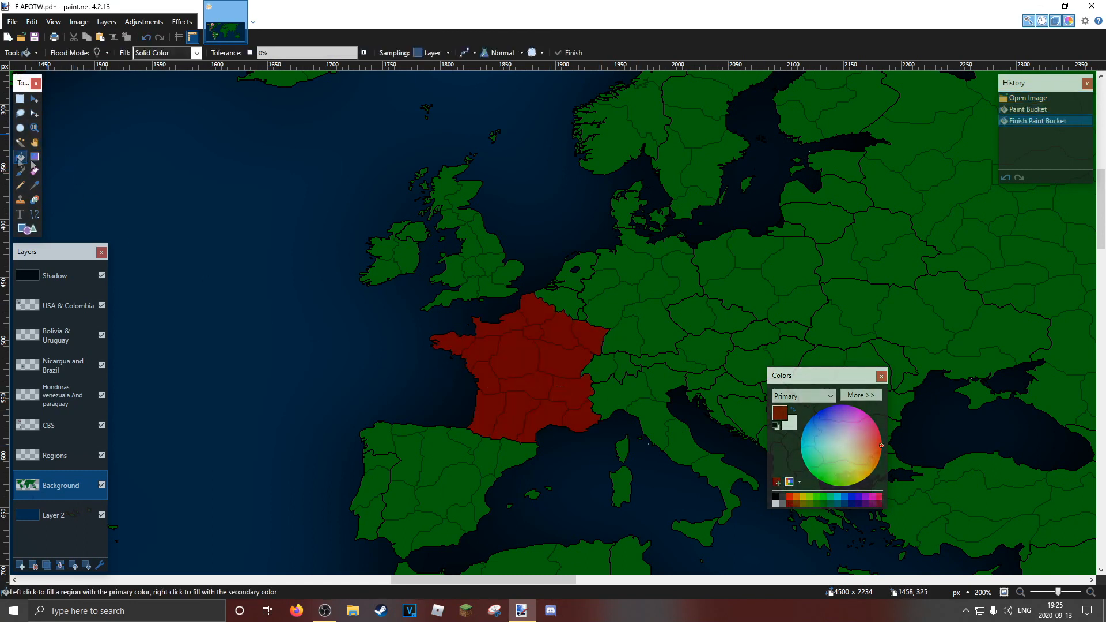
Try filling Germany with blue using the Paint Bucket and undo the fill
click(852, 503)
click(620, 285)
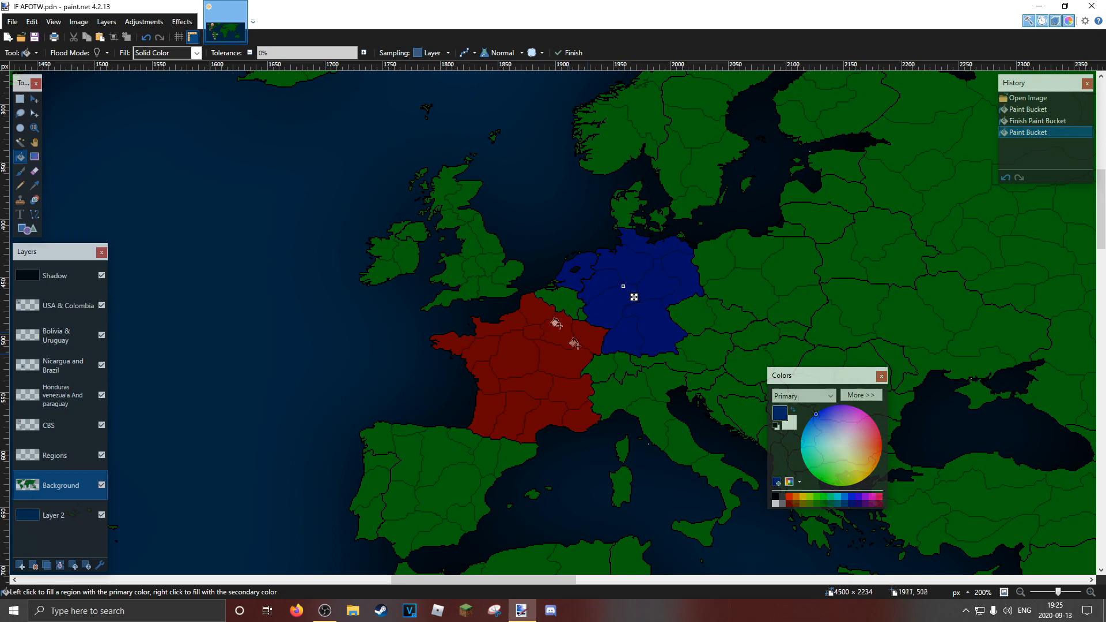
key(ctrl+z)
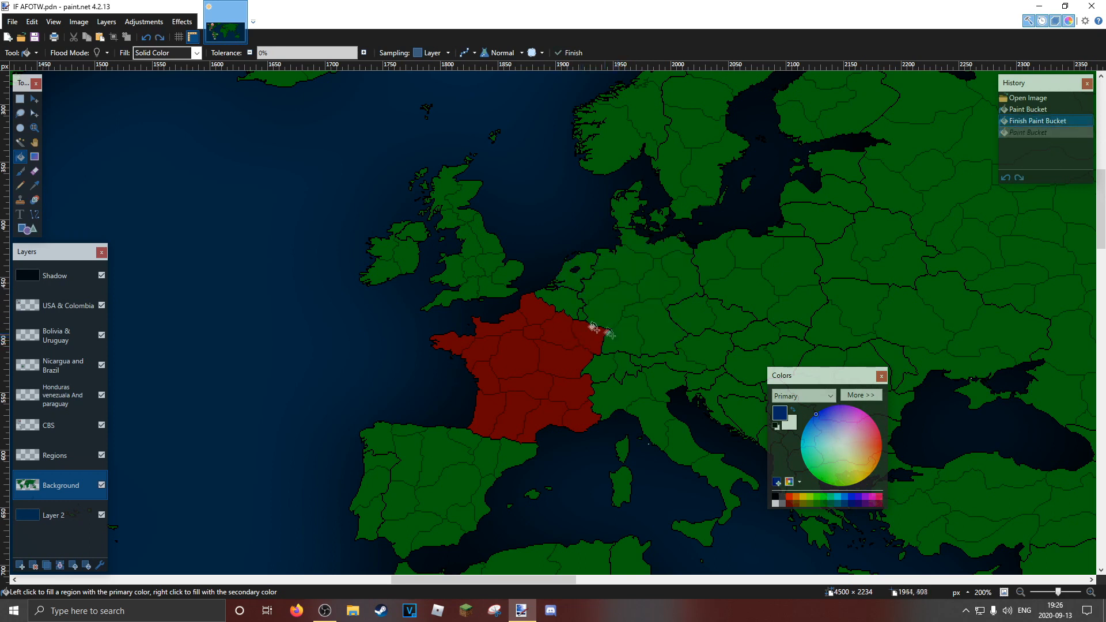
Close the gap in the Germany–Netherlands border by adding black pixels with the Pencil on the Background layer
click(35, 127)
click(572, 269)
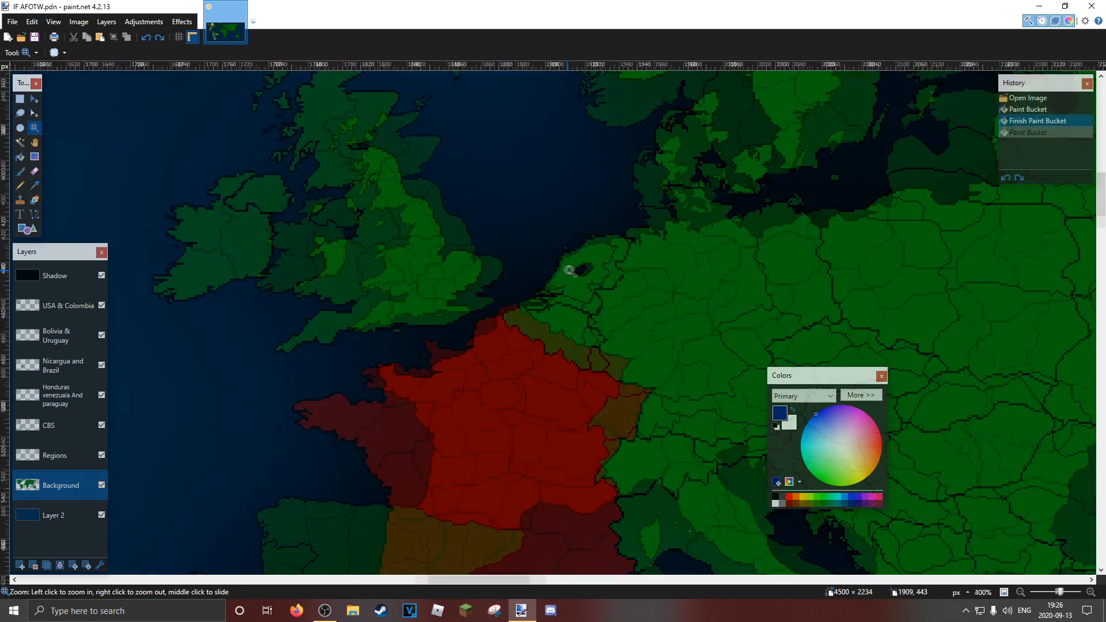
click(573, 269)
click(572, 269)
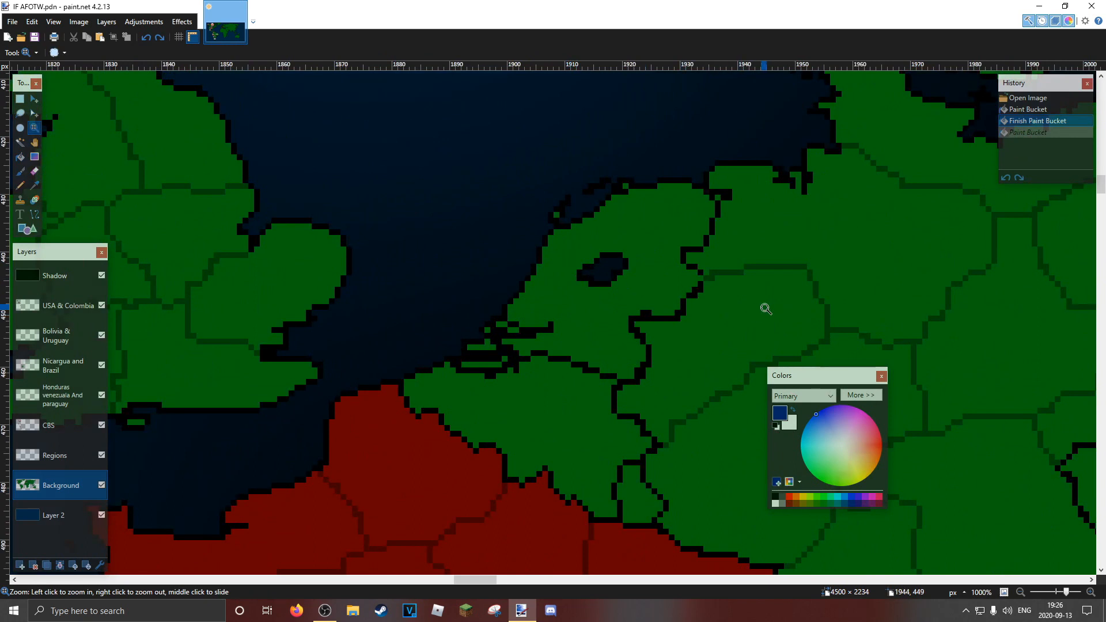
drag(765, 308, 298, 227)
click(20, 185)
drag(461, 283, 910, 370)
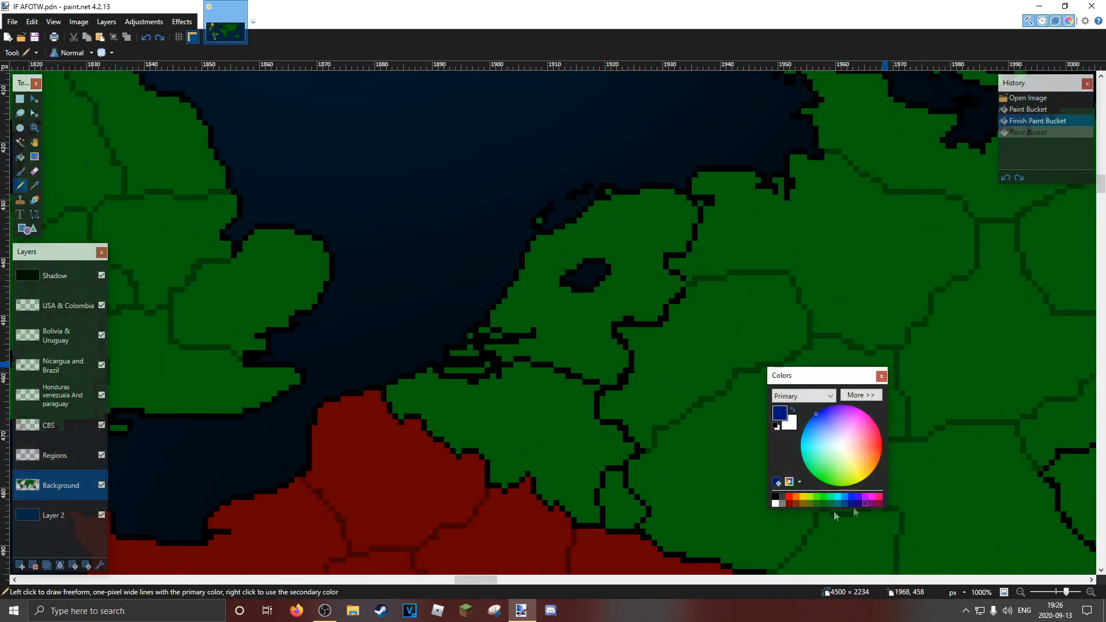
click(775, 497)
click(691, 281)
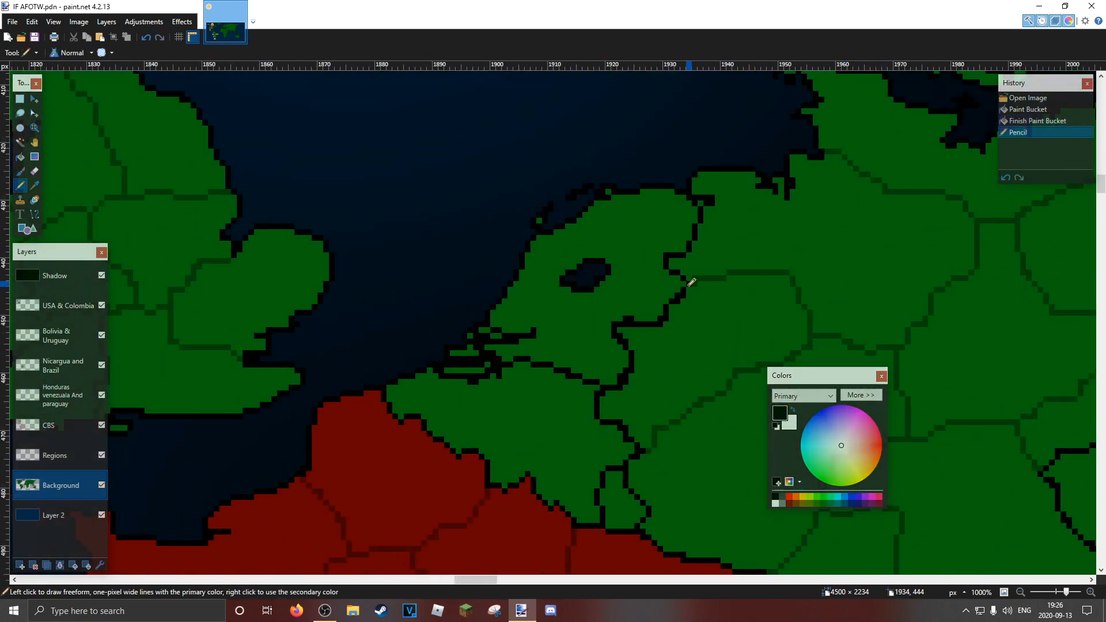
click(687, 281)
Fill Germany with dark blue using the Paint Bucket
click(20, 157)
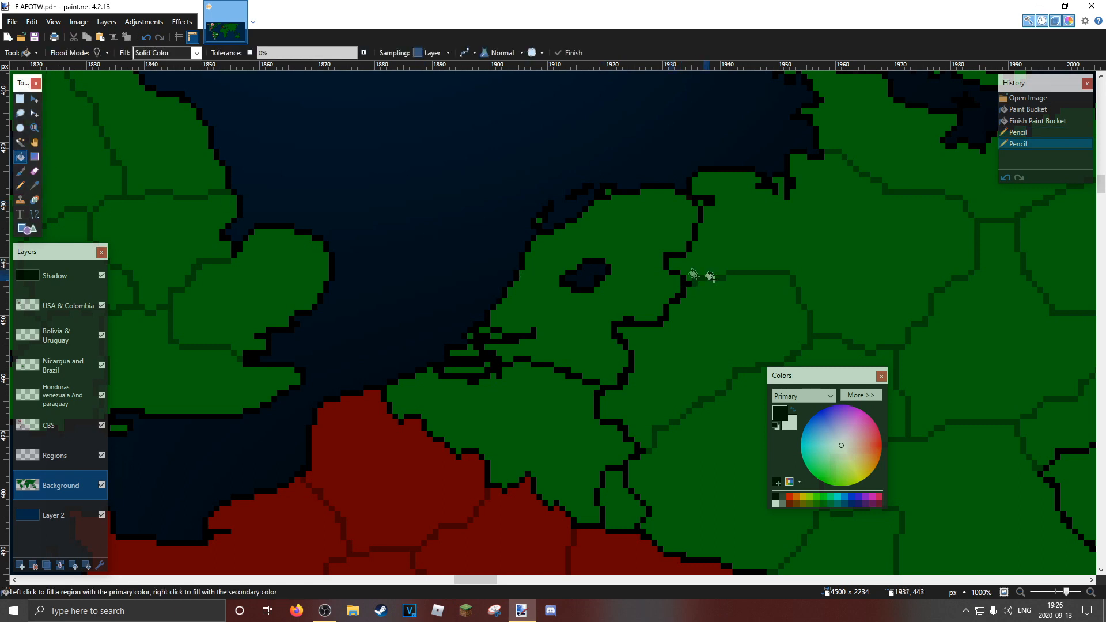
click(856, 504)
click(940, 444)
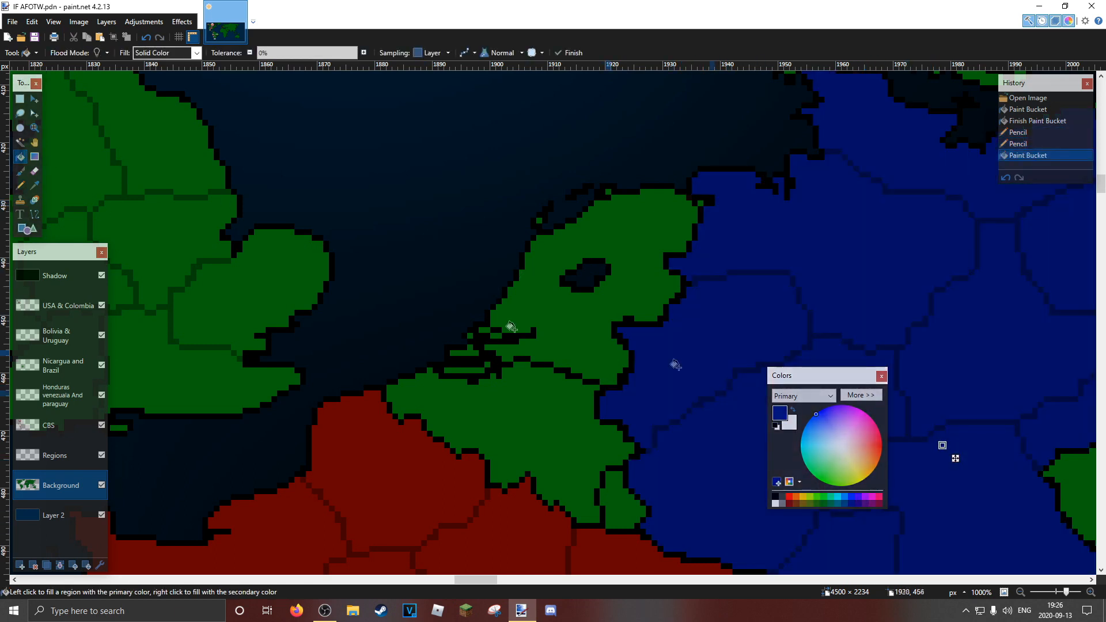
Examine the red and blue country fills at the scale of the whole world map
click(34, 127)
right_click(723, 187)
right_click(724, 187)
right_click(724, 188)
right_click(724, 188)
right_click(724, 188)
drag(724, 188, 479, 148)
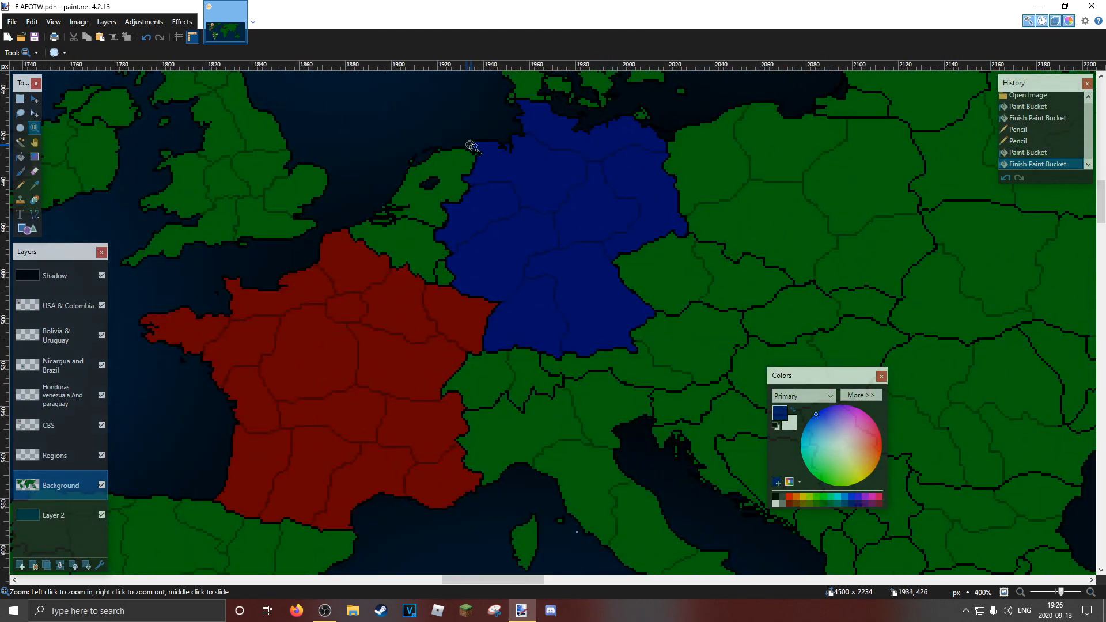
right_click(529, 169)
right_click(515, 167)
right_click(515, 167)
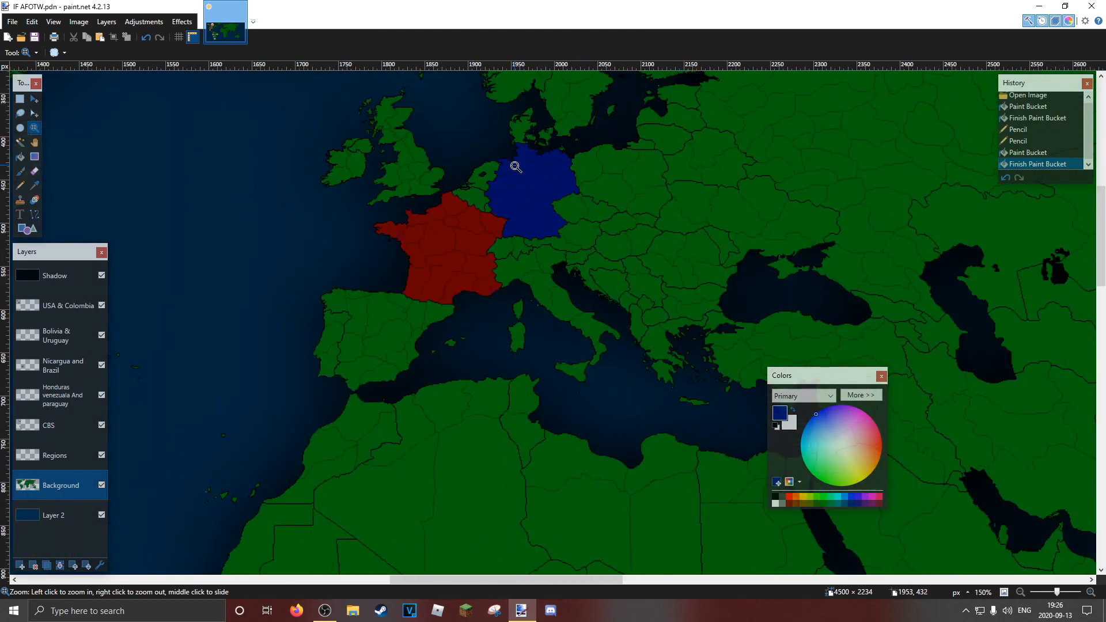
right_click(516, 167)
right_click(518, 167)
right_click(520, 167)
right_click(521, 167)
drag(618, 195, 629, 219)
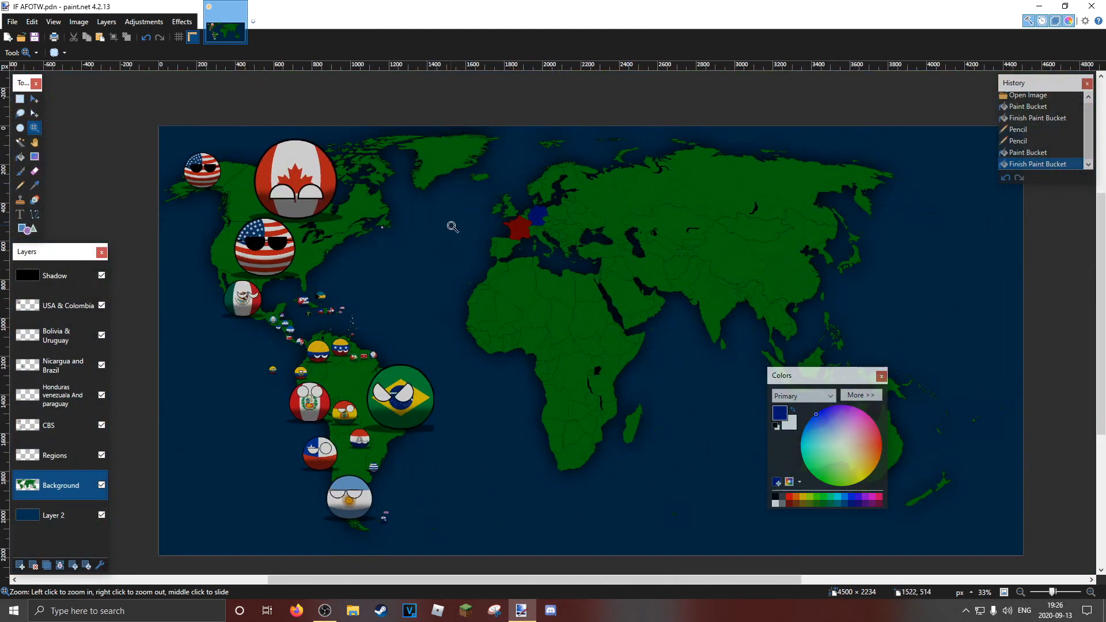
Select a rectangle around France and Germany and resize the selection to about 271 × 226 pixels
click(20, 98)
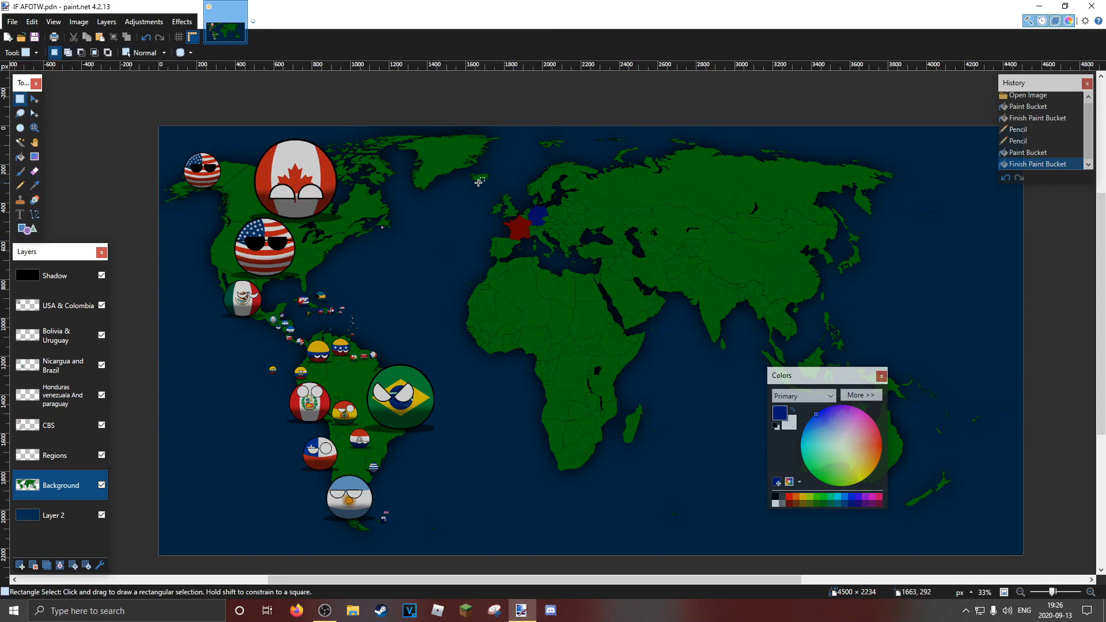
drag(477, 183, 572, 266)
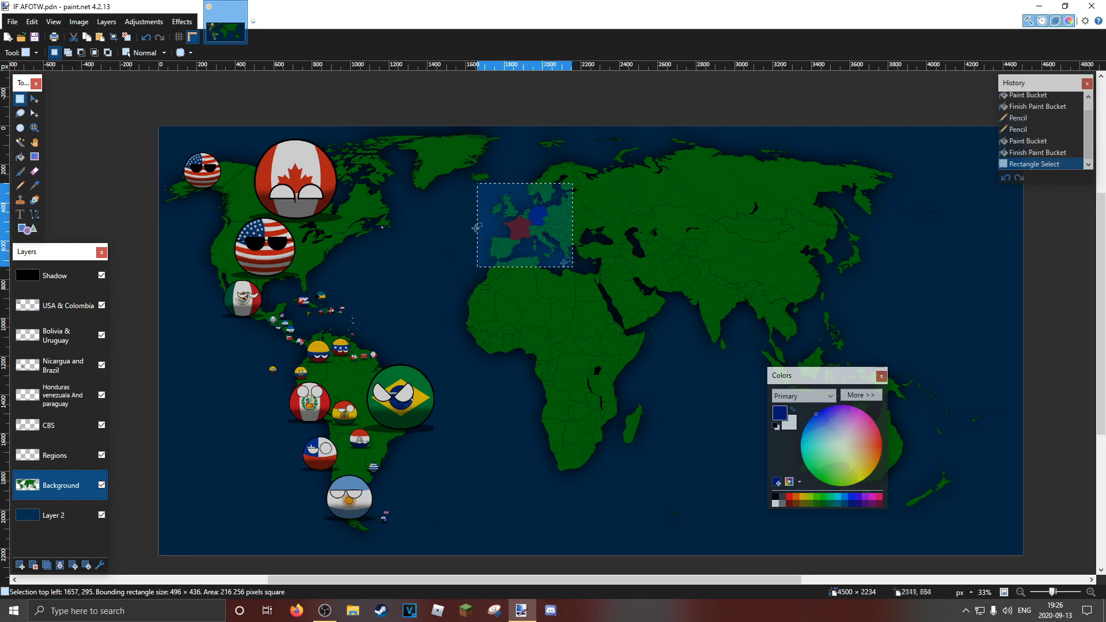
click(34, 113)
drag(529, 184, 525, 201)
drag(475, 234, 501, 234)
drag(535, 268, 553, 224)
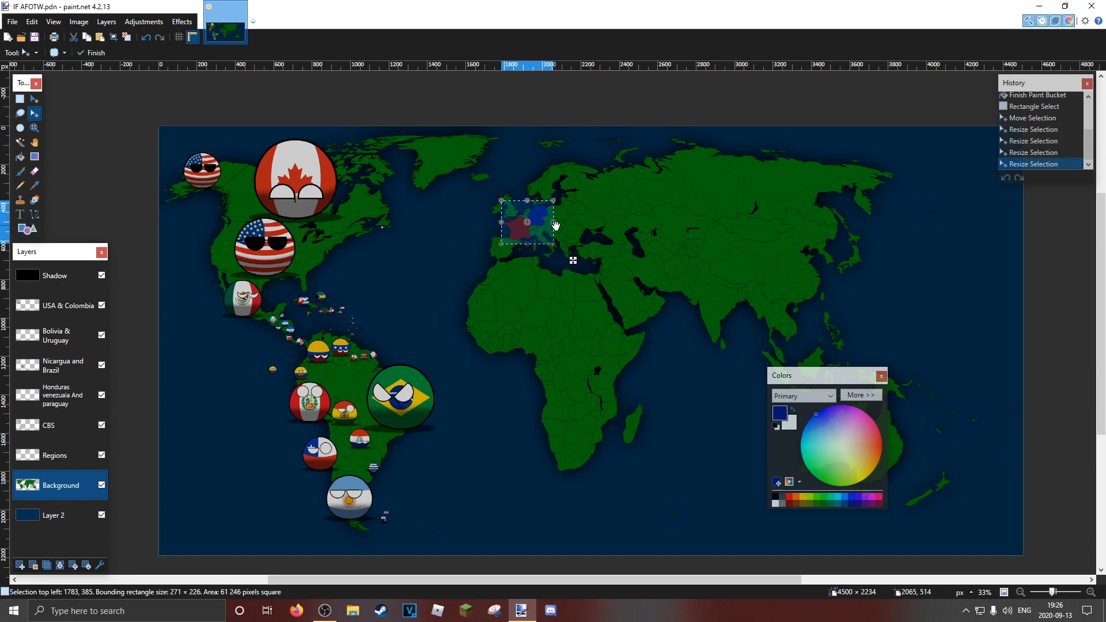
Crop the image to the selection around France and Germany and inspect the cropped map up close
click(113, 37)
click(114, 37)
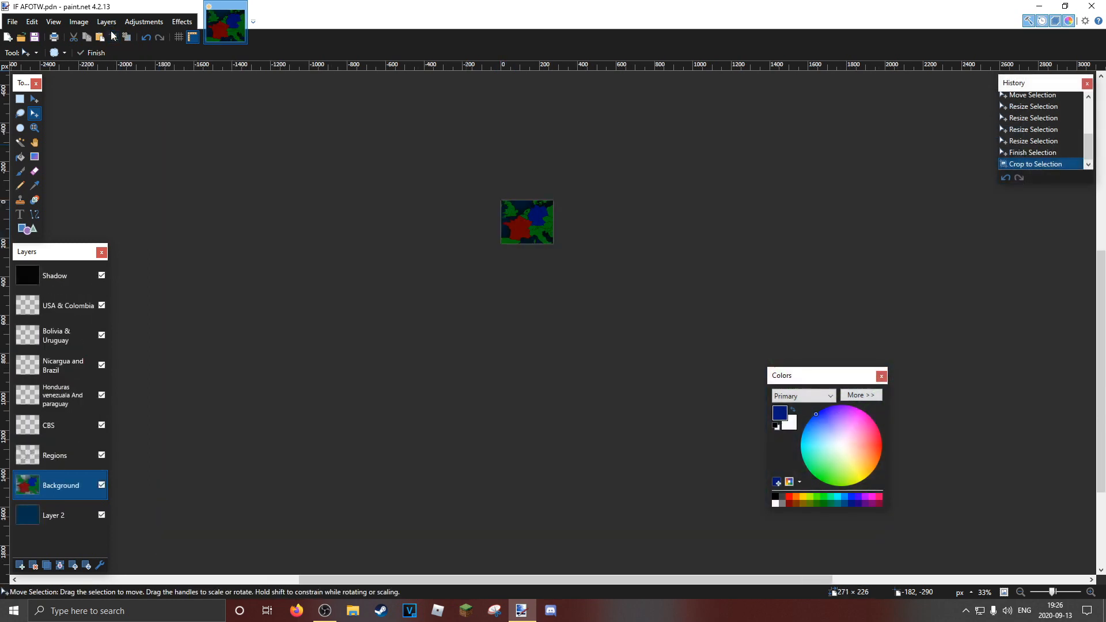
click(35, 128)
click(584, 182)
click(584, 182)
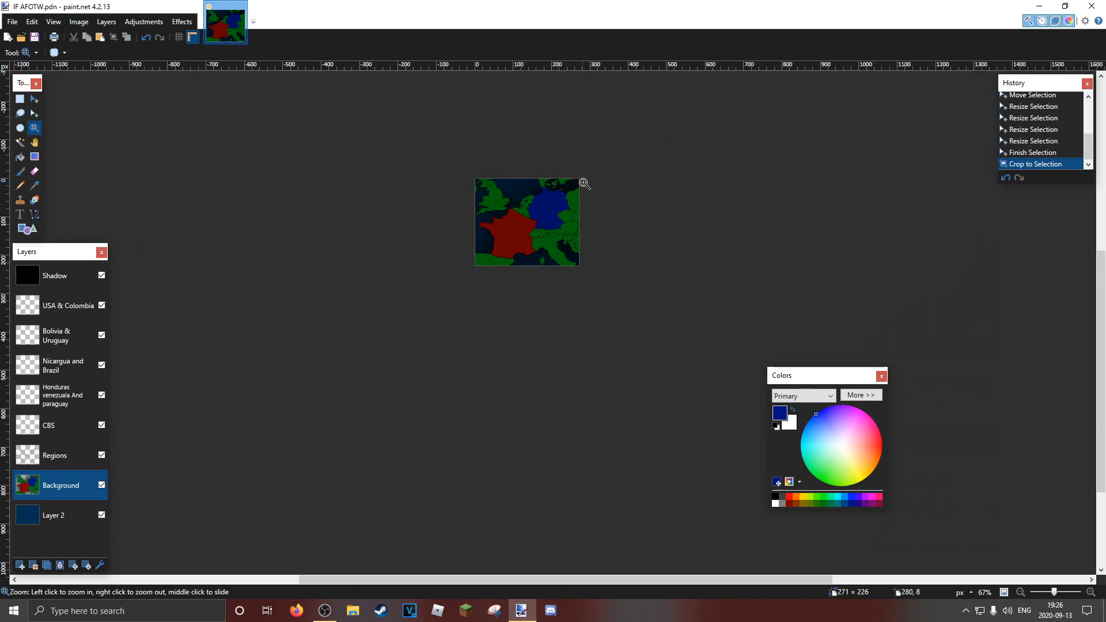
click(583, 182)
click(584, 182)
click(584, 183)
click(583, 182)
click(583, 183)
drag(584, 180, 617, 141)
right_click(617, 140)
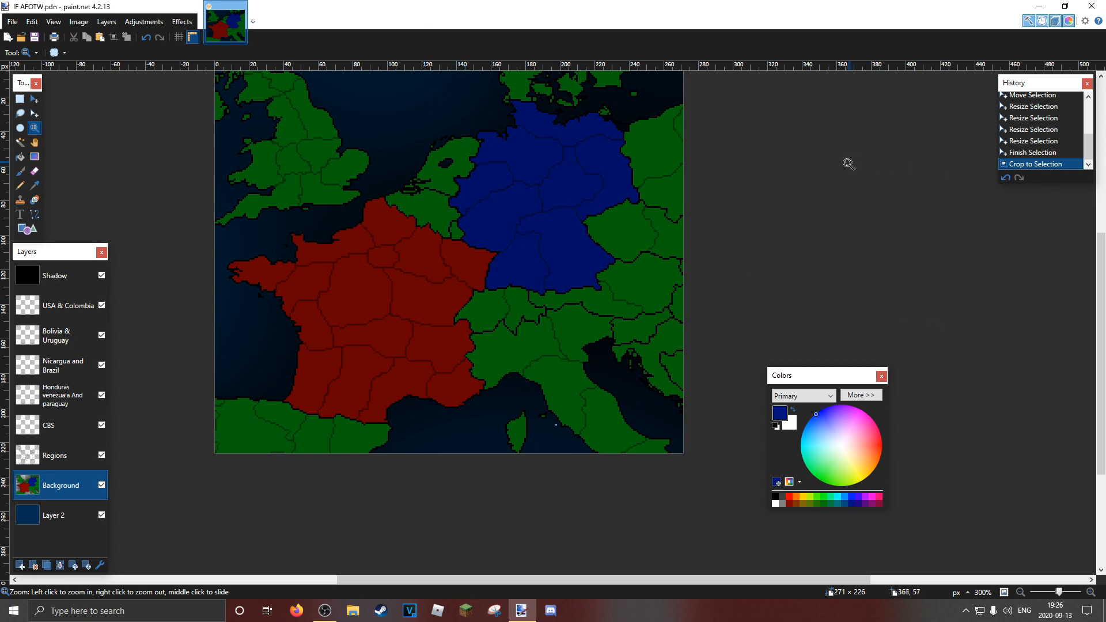
Browse the saved AHOE map frames in the Mapping folder without opening any of them
click(22, 37)
scroll(547, 162, down, 7)
scroll(547, 157, down, 5)
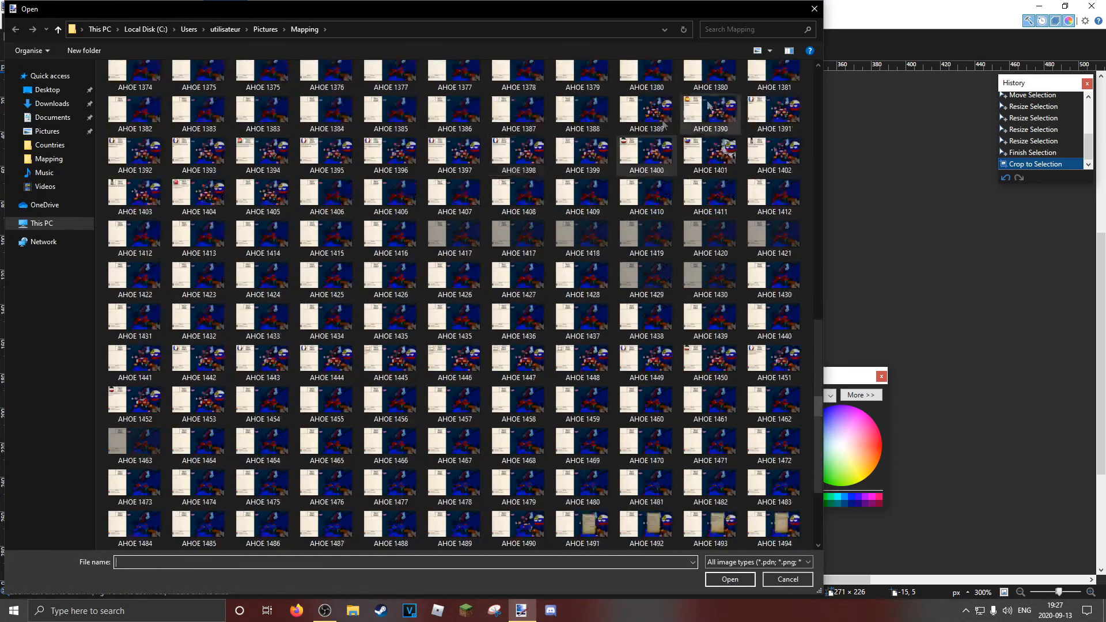
click(818, 7)
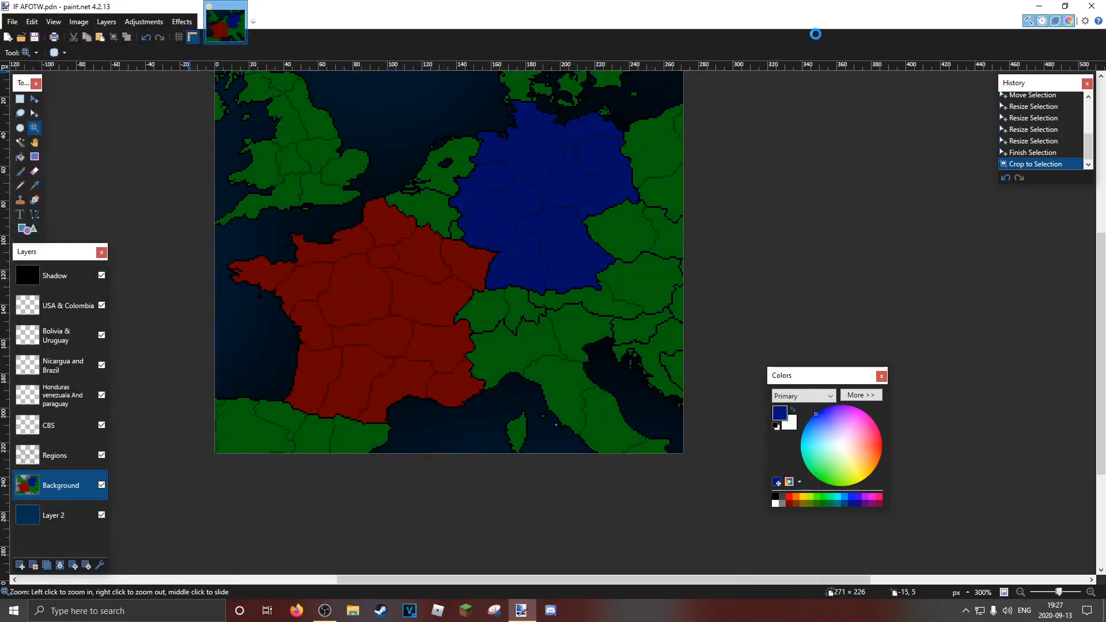
Undo the crop to restore the full world map and clear the rectangular selection
key(ctrl+z)
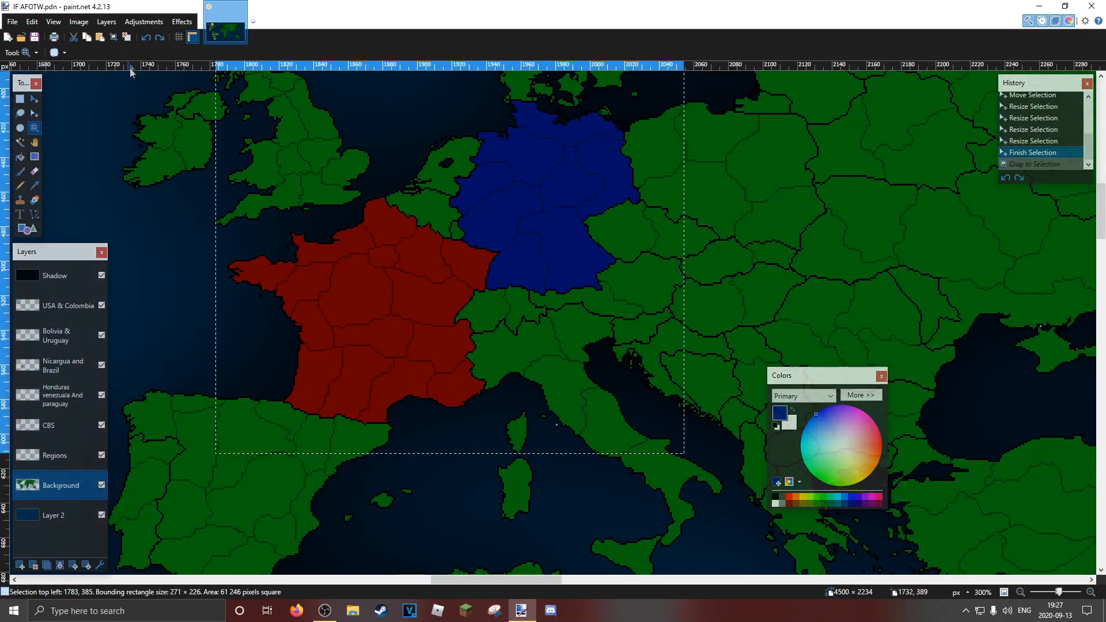
click(115, 38)
key(ctrl+z)
click(127, 40)
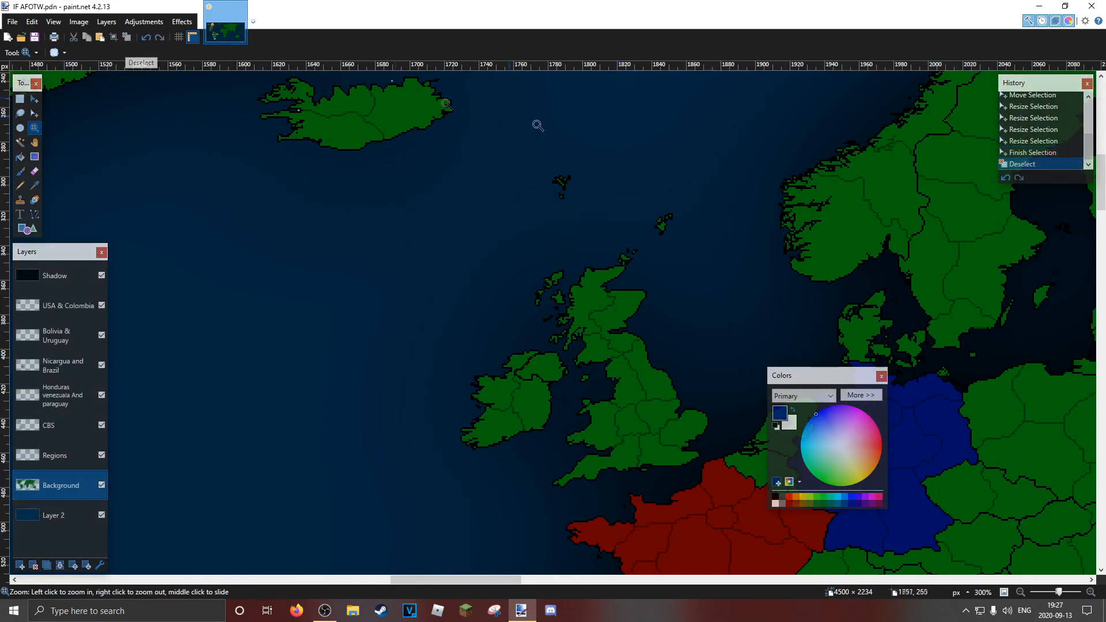
scroll(566, 139, down, 6)
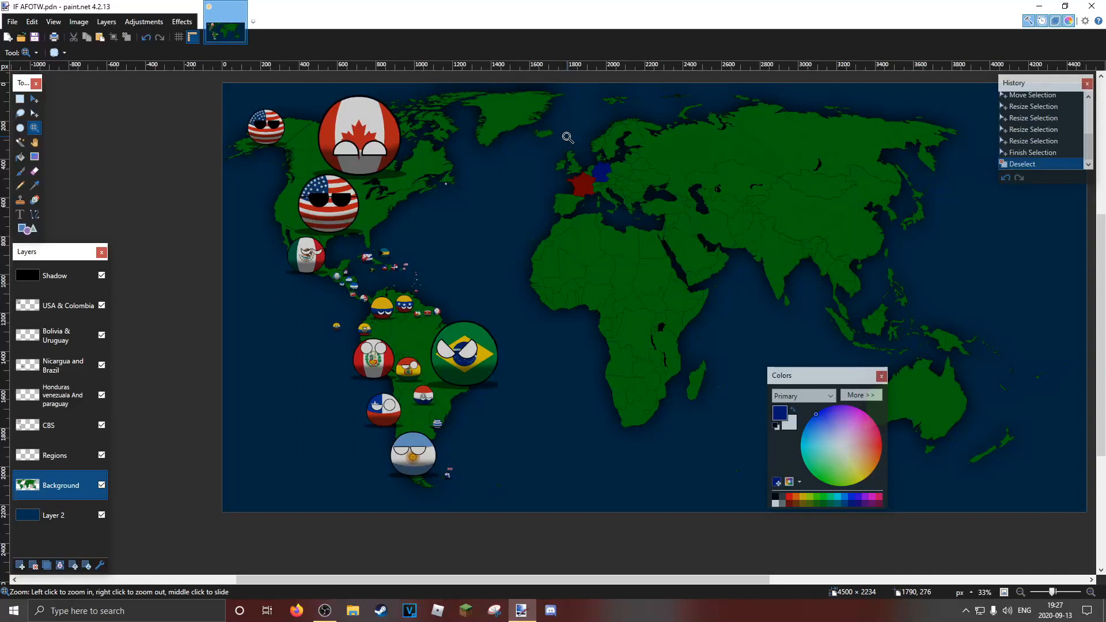
scroll(602, 196, up, 1)
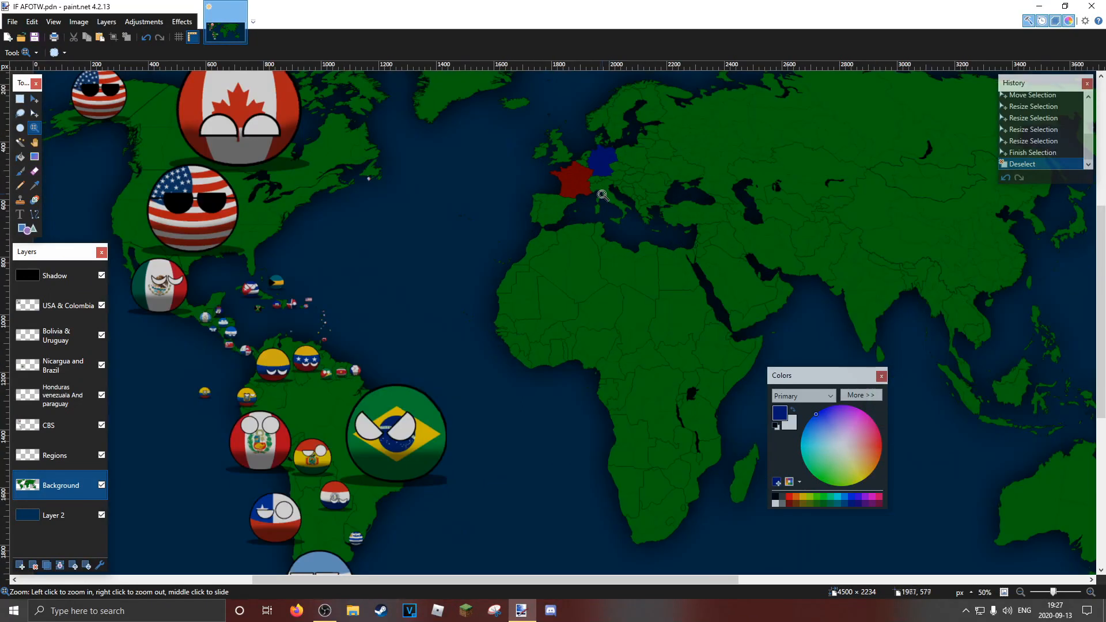
scroll(602, 194, up, 4)
drag(603, 189, 607, 342)
scroll(608, 331, down, 5)
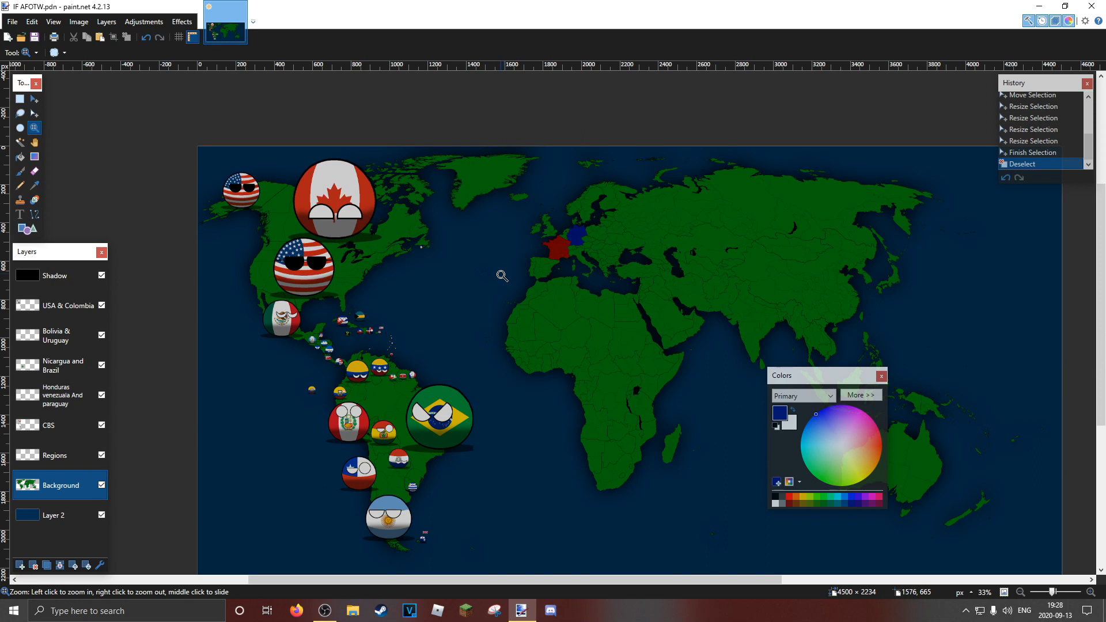
Close paint.net and discard the unsaved changes to IF AFOTW.pdn
click(1091, 5)
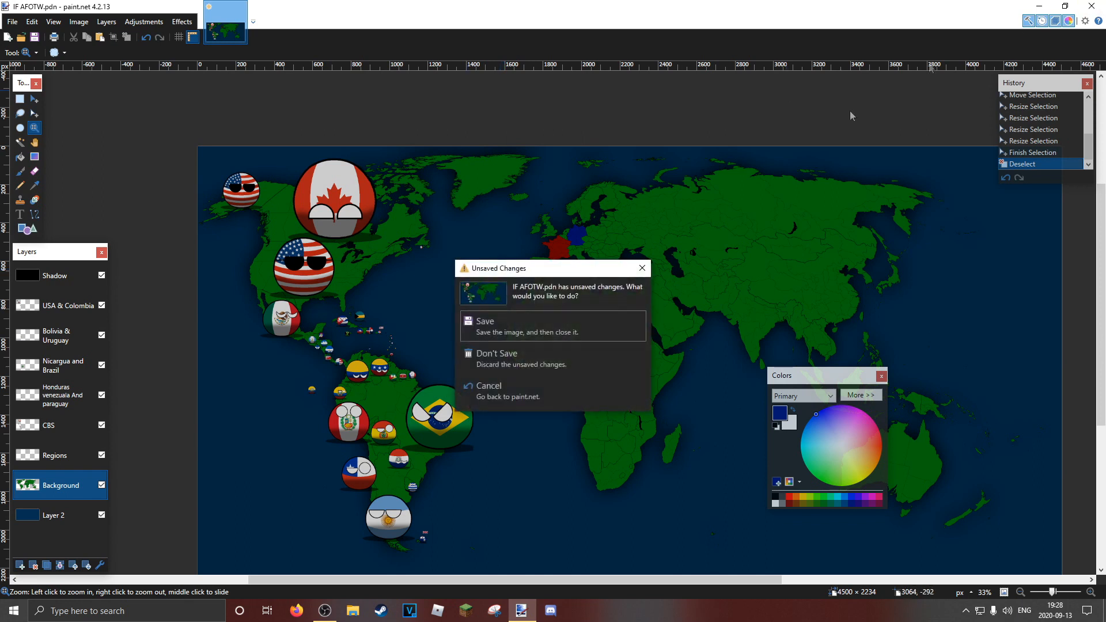
click(555, 358)
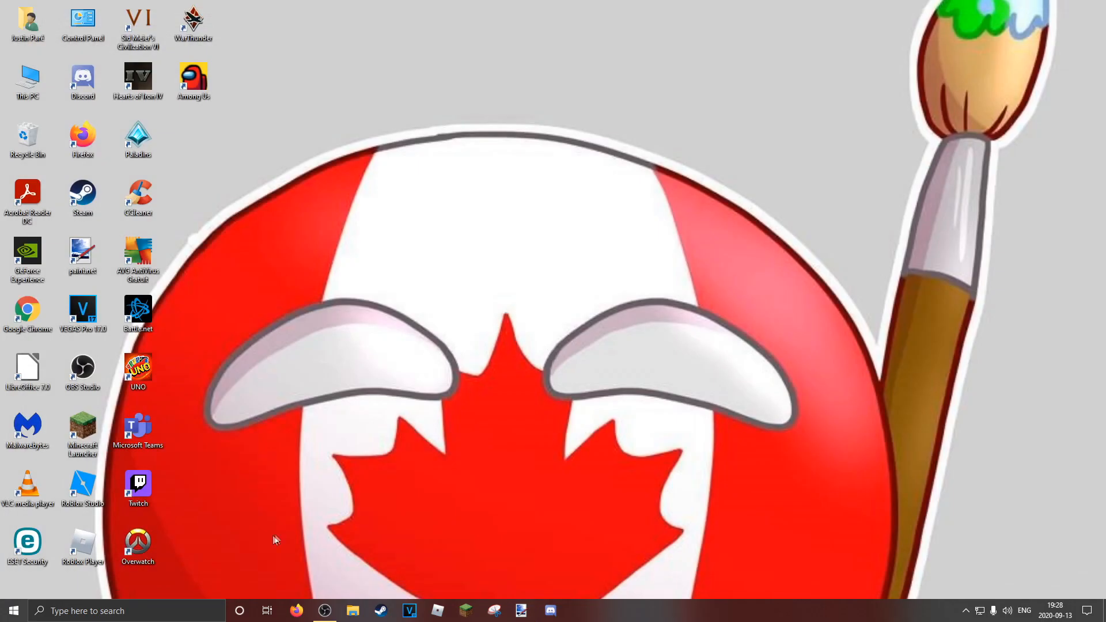
Open YouTube in Firefox and search for "dramatic music no copyright"
click(296, 610)
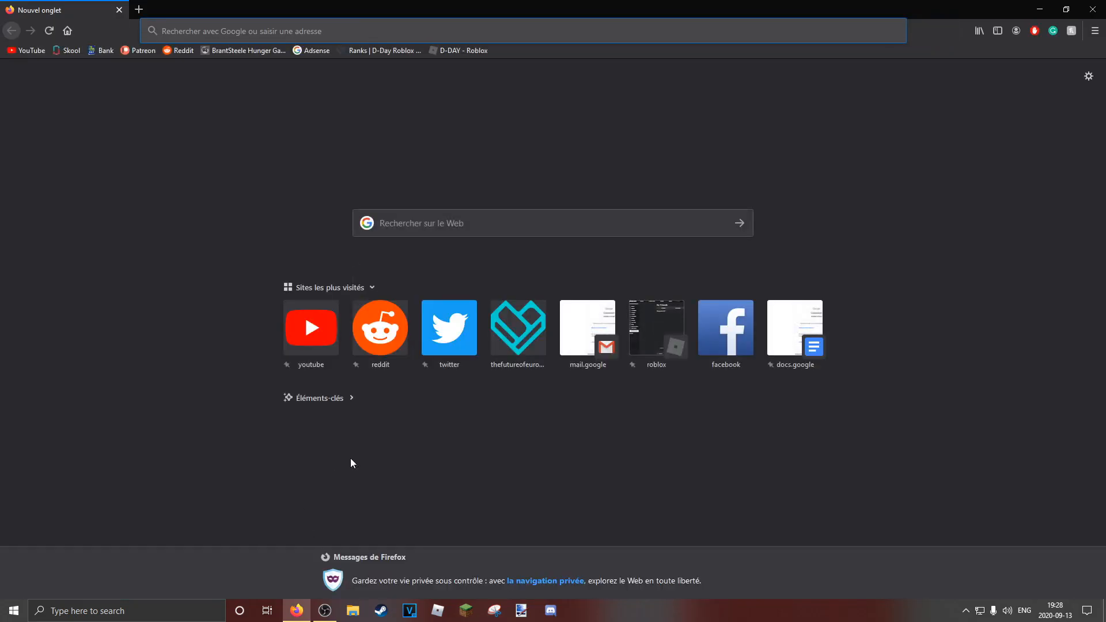
click(26, 50)
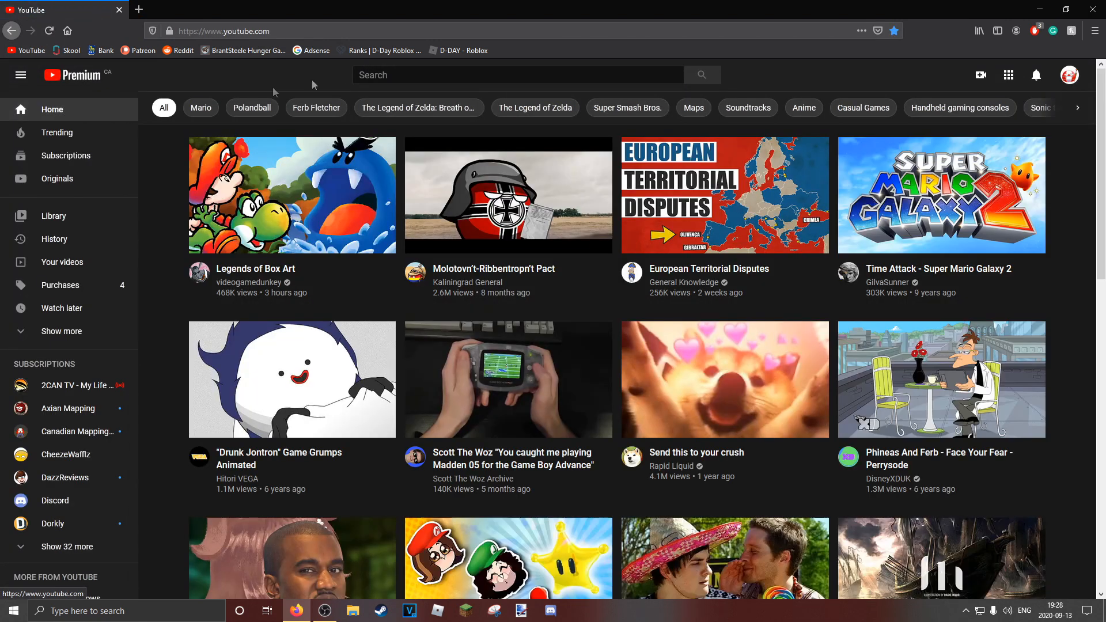
click(391, 74)
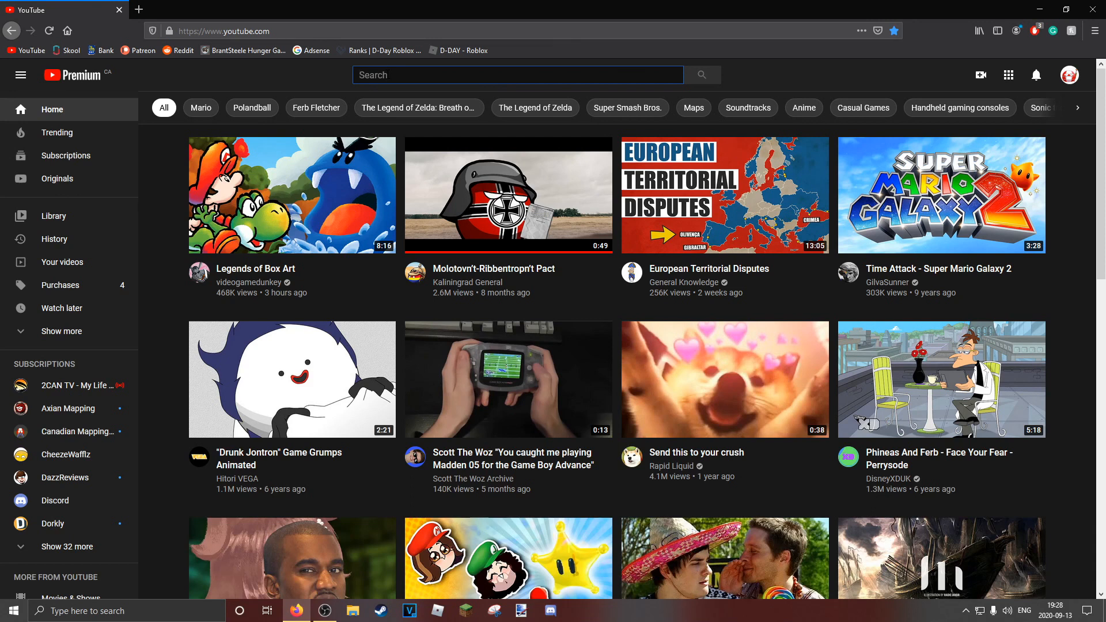
text(drajk)
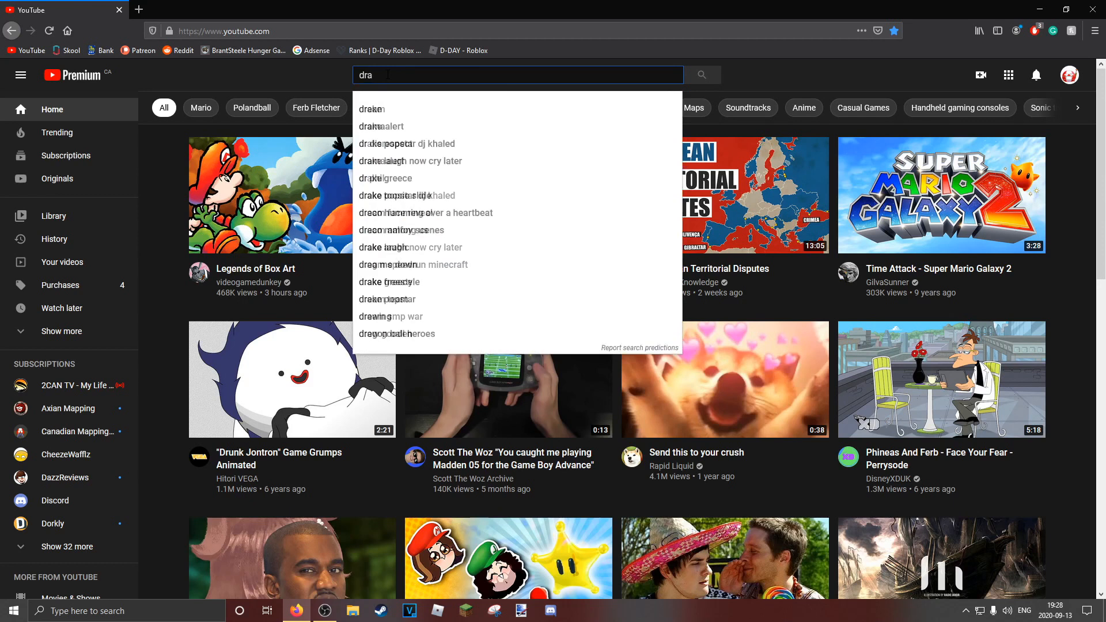
key(BackSpace)
key(BackSpace)
key(BackSpace)
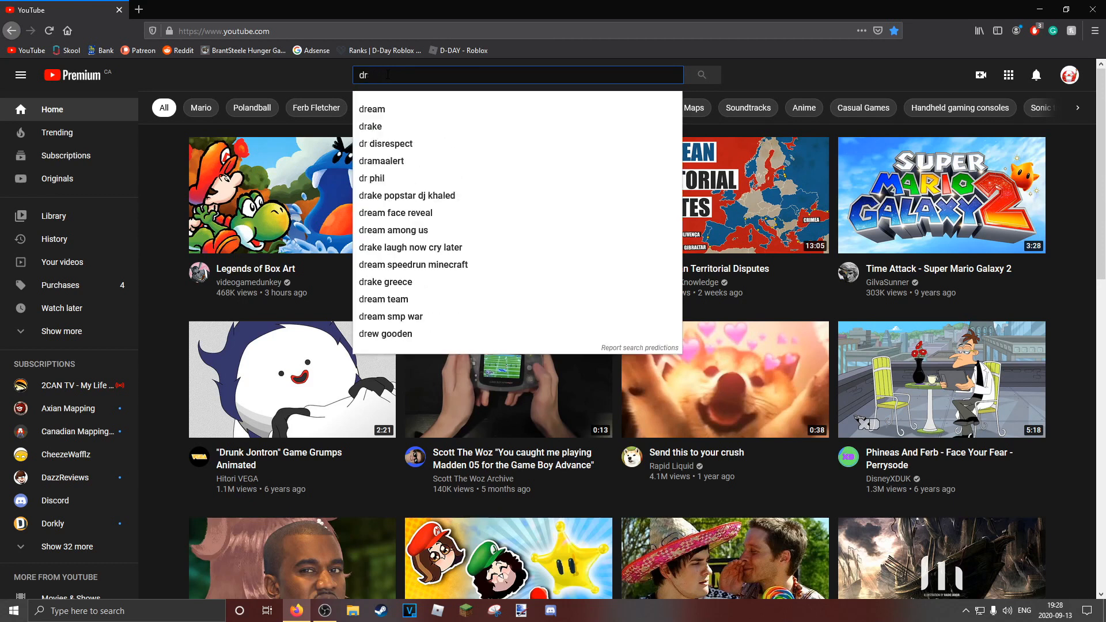
text(amatic)
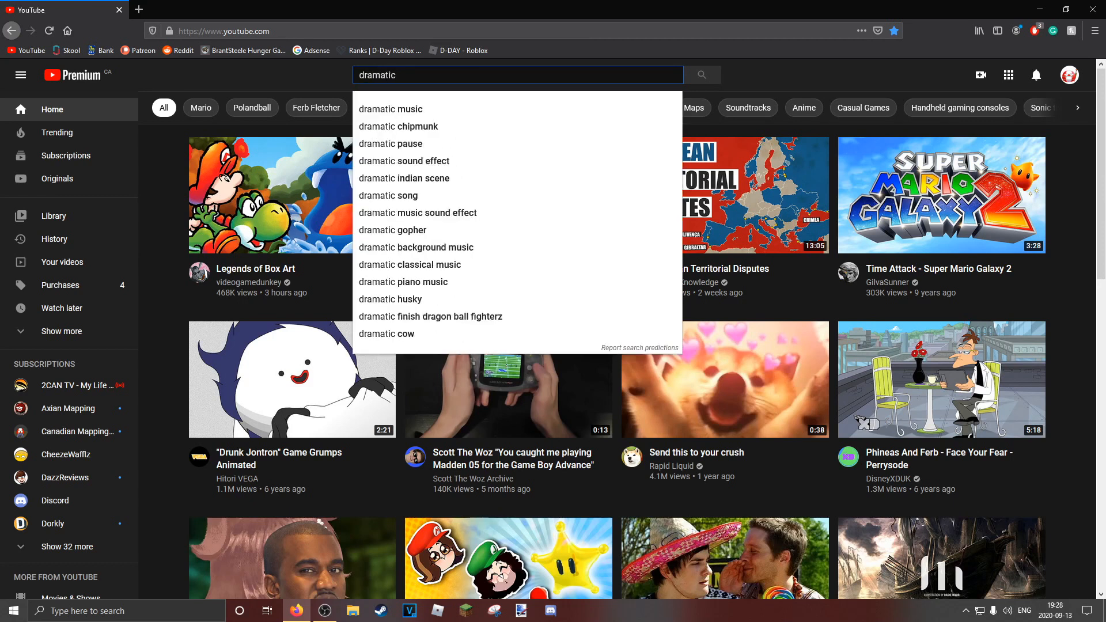
text( music)
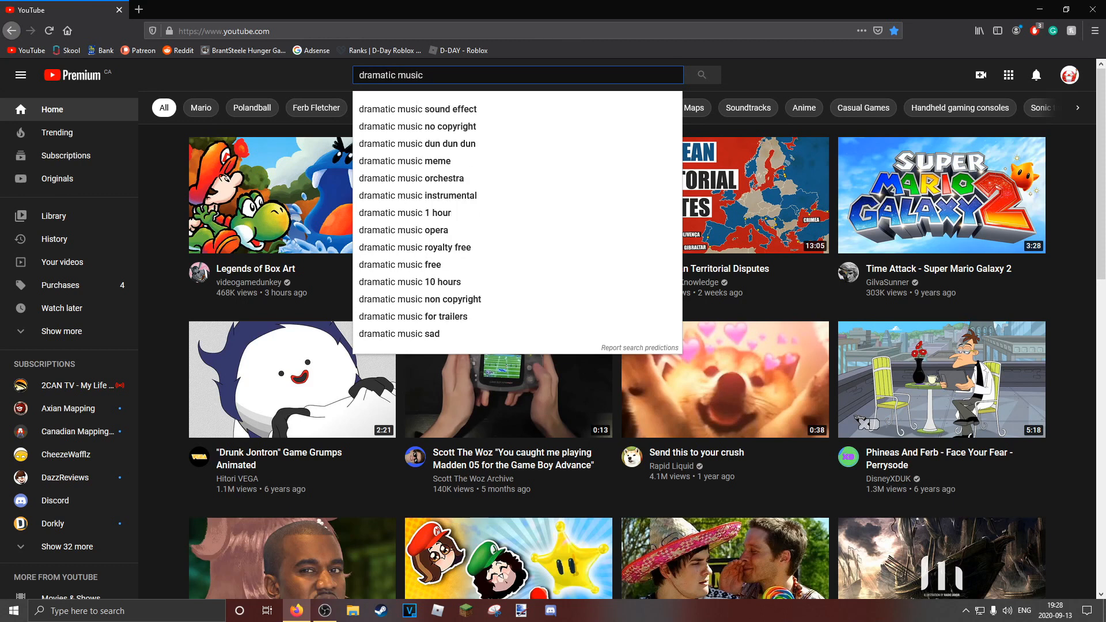
key(Down)
key(Down)
key(Return)
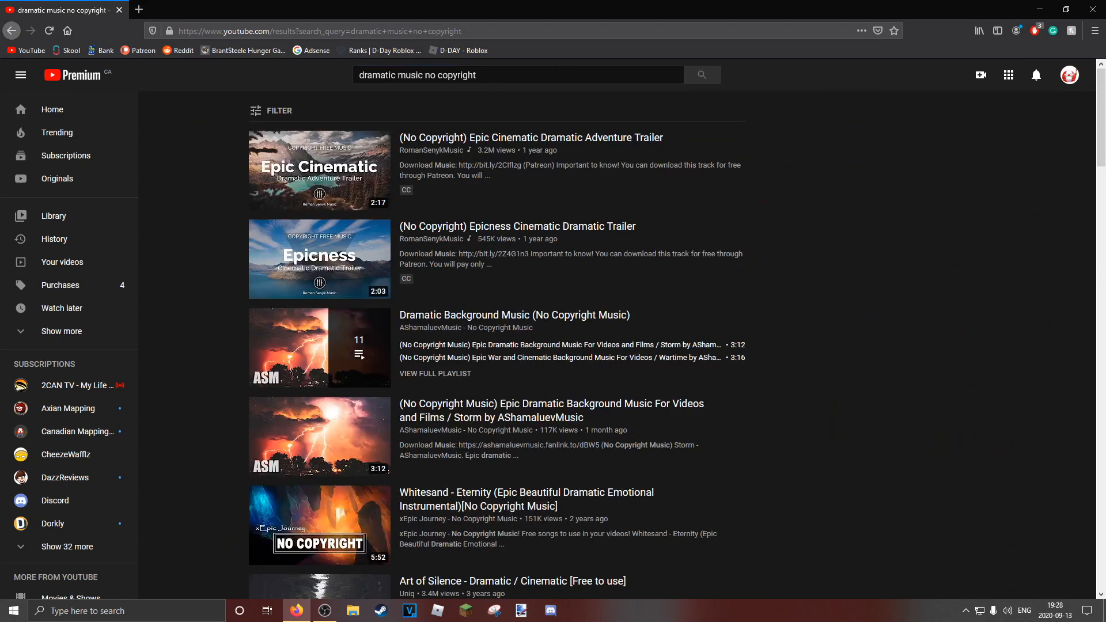
Open the video "(No Copyright) Epic Cinematic Dramatic Adventure Trailer" and pause its playback
click(307, 149)
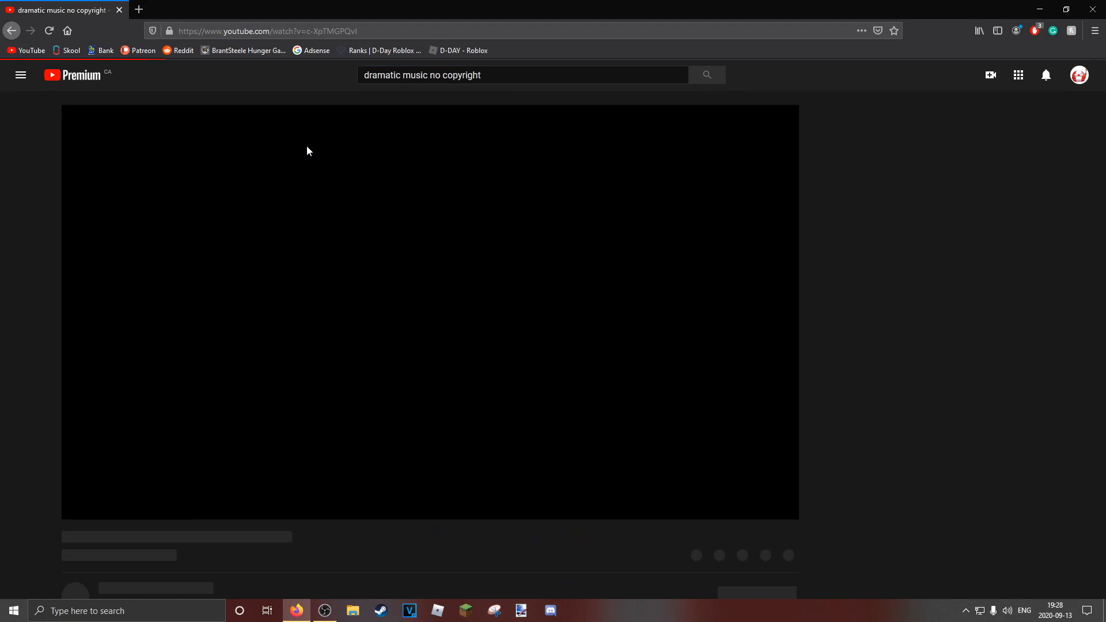
click(300, 158)
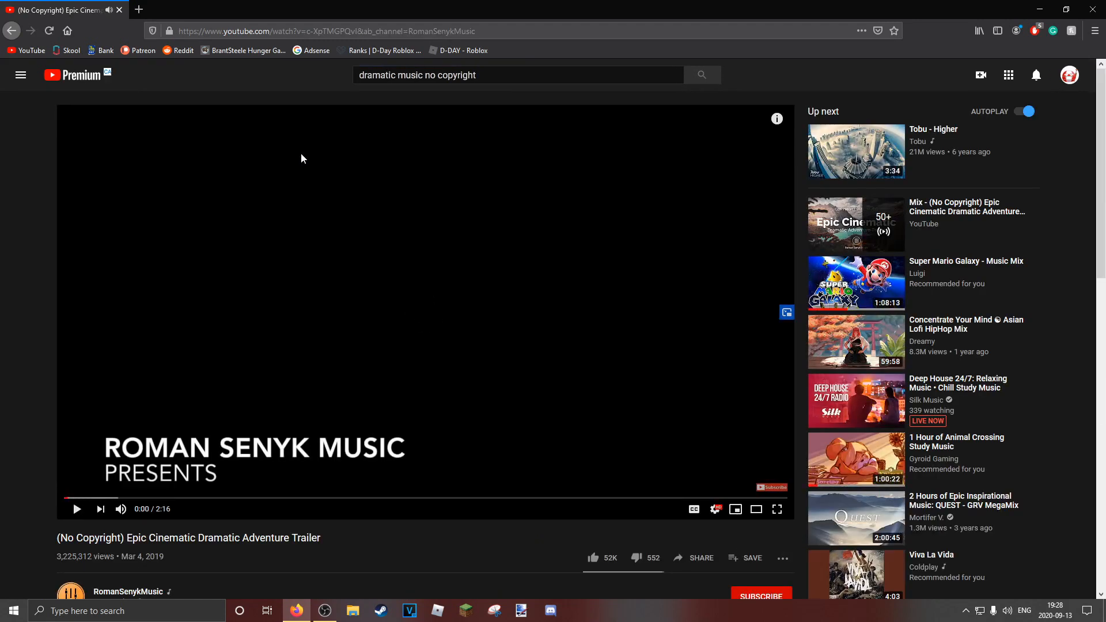
Copy the full web address of the Epic Cinematic Dramatic Adventure Trailer video
click(343, 30)
right_click(344, 26)
click(375, 62)
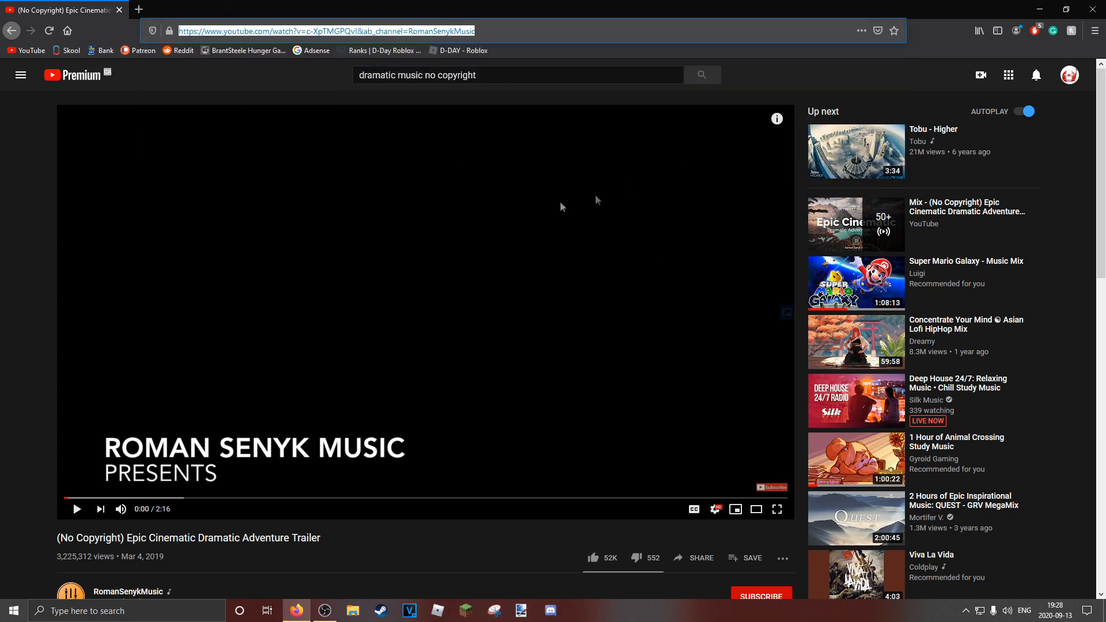
Search the web for "youtube to mp3" in a new tab and open the ytmp3.cc converter
click(140, 8)
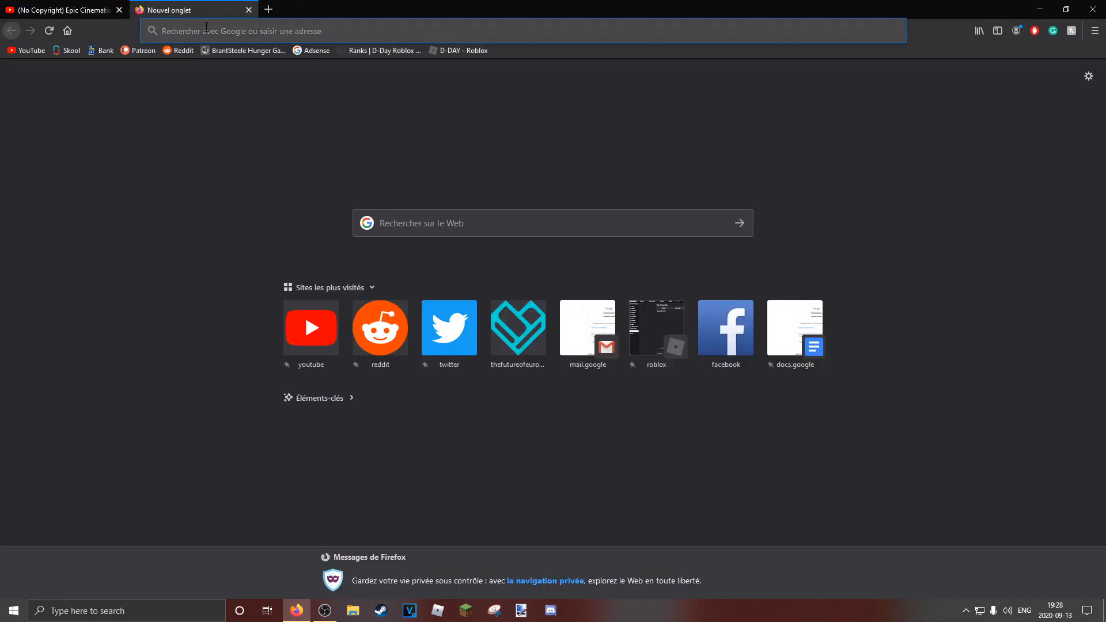
text(yutube)
key(BackSpace)
key(BackSpace)
key(BackSpace)
key(BackSpace)
key(BackSpace)
text(outubhe to )
text(m)
key(Down)
key(Return)
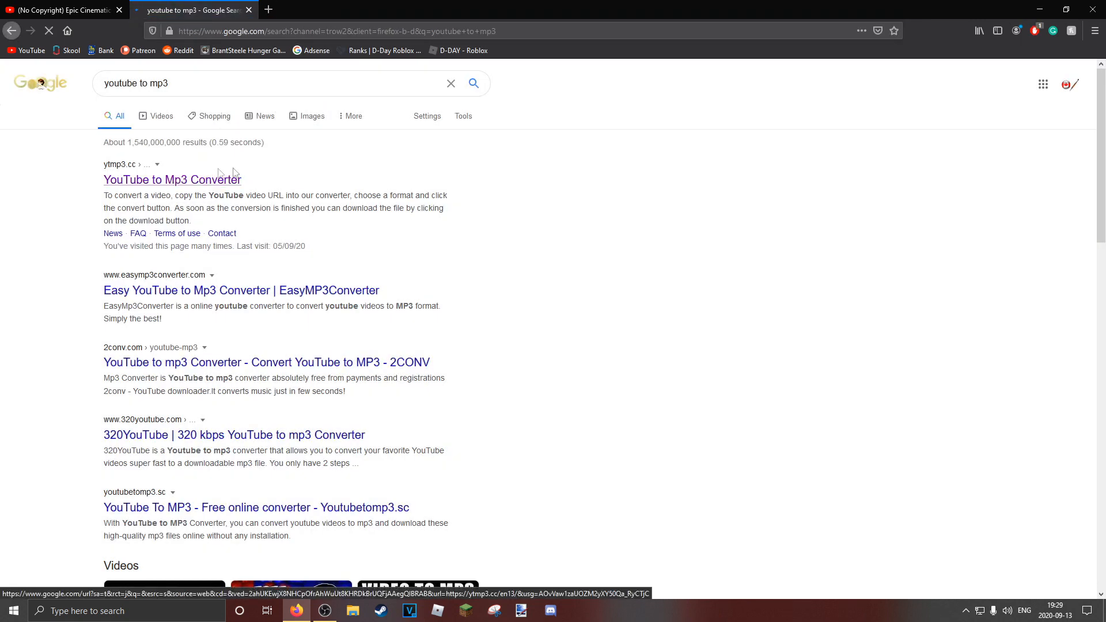
click(233, 176)
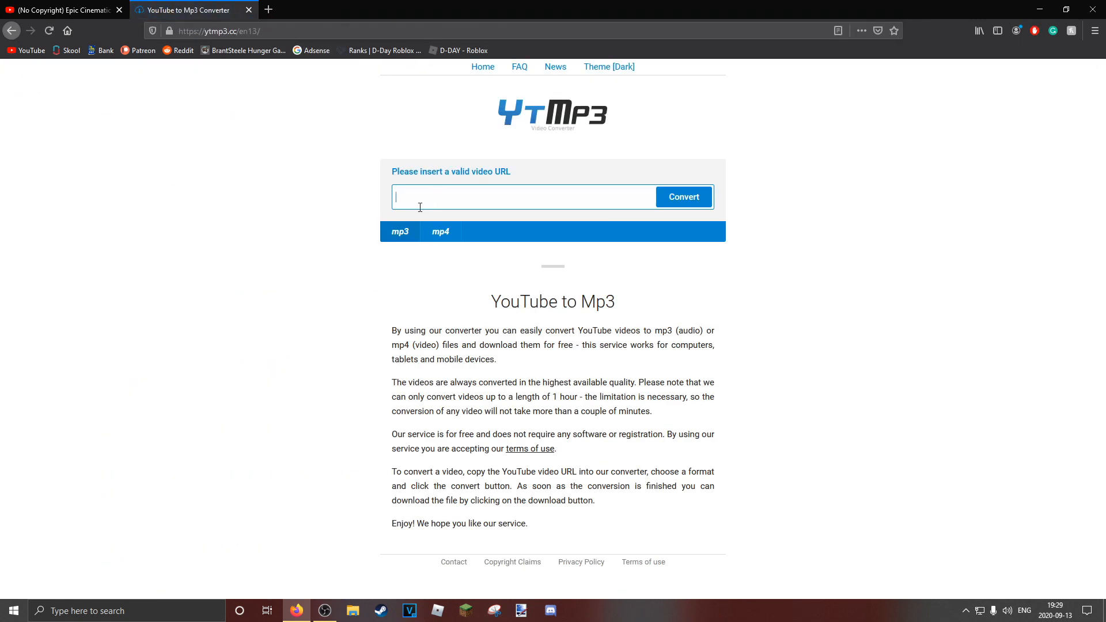
Convert the copied video link to MP3 and download the resulting audio file
key(ctrl+v)
click(684, 197)
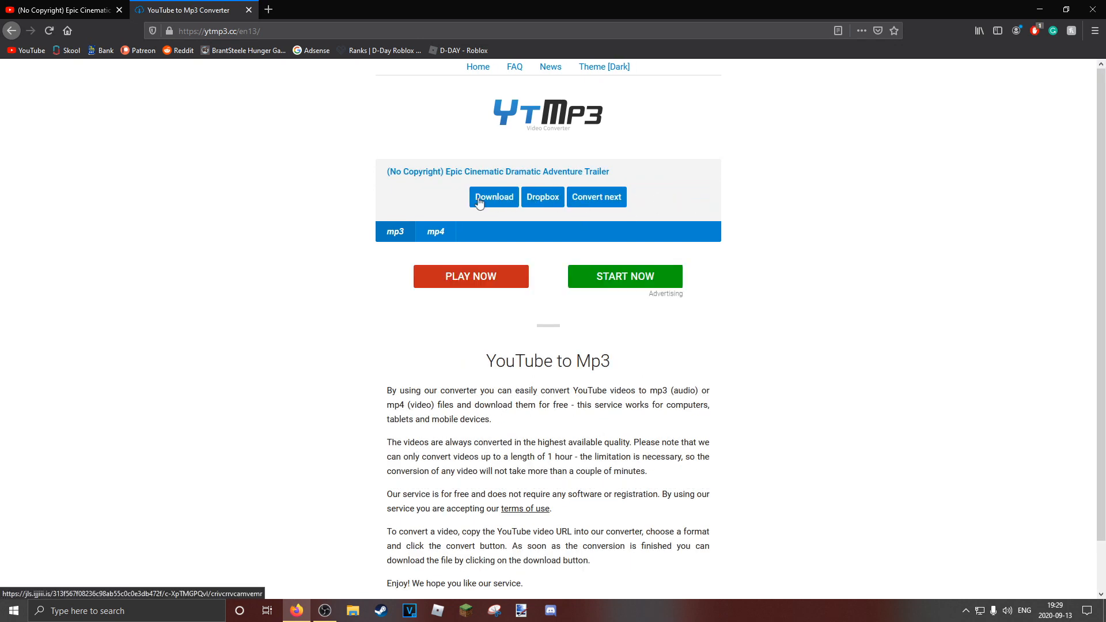
click(478, 199)
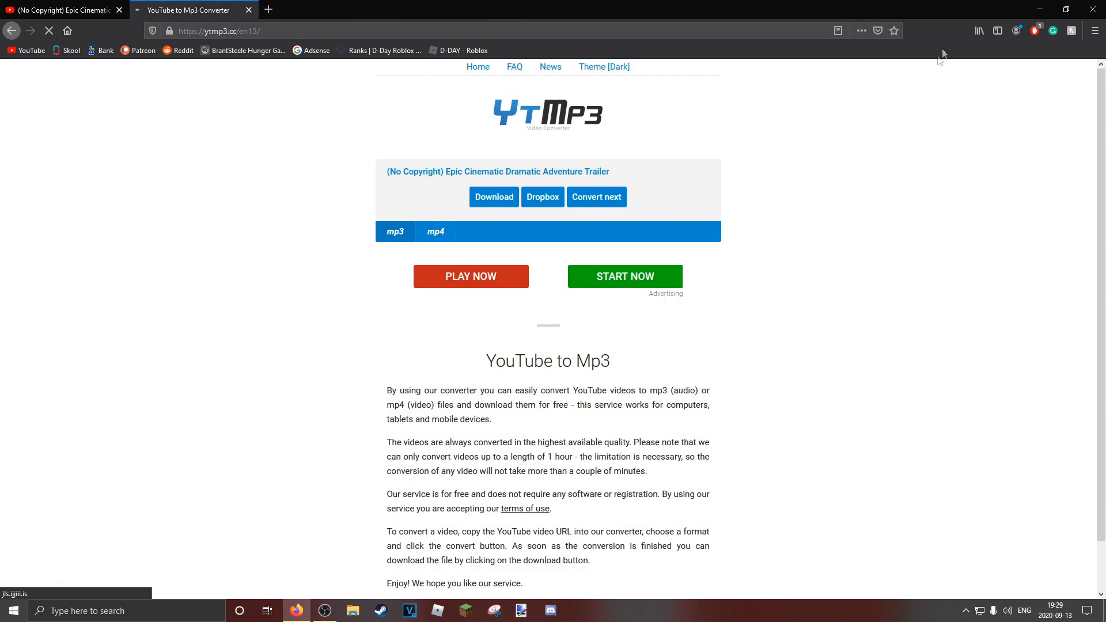
click(599, 409)
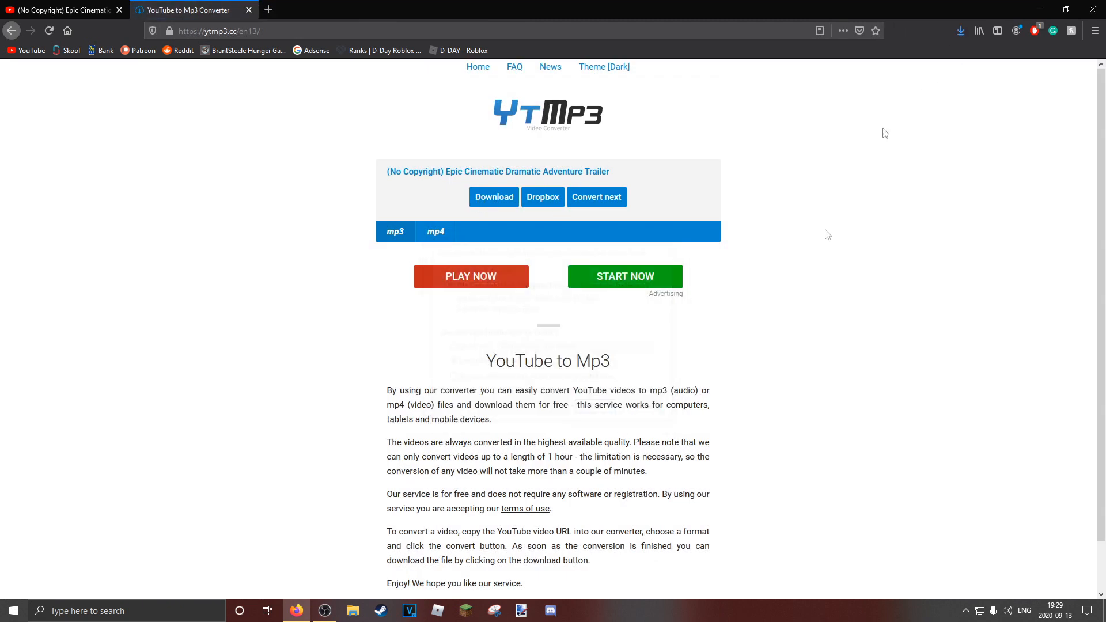
Show the downloaded MP3 in the Downloads folder, move it to the Music folder and close File Explorer
click(952, 60)
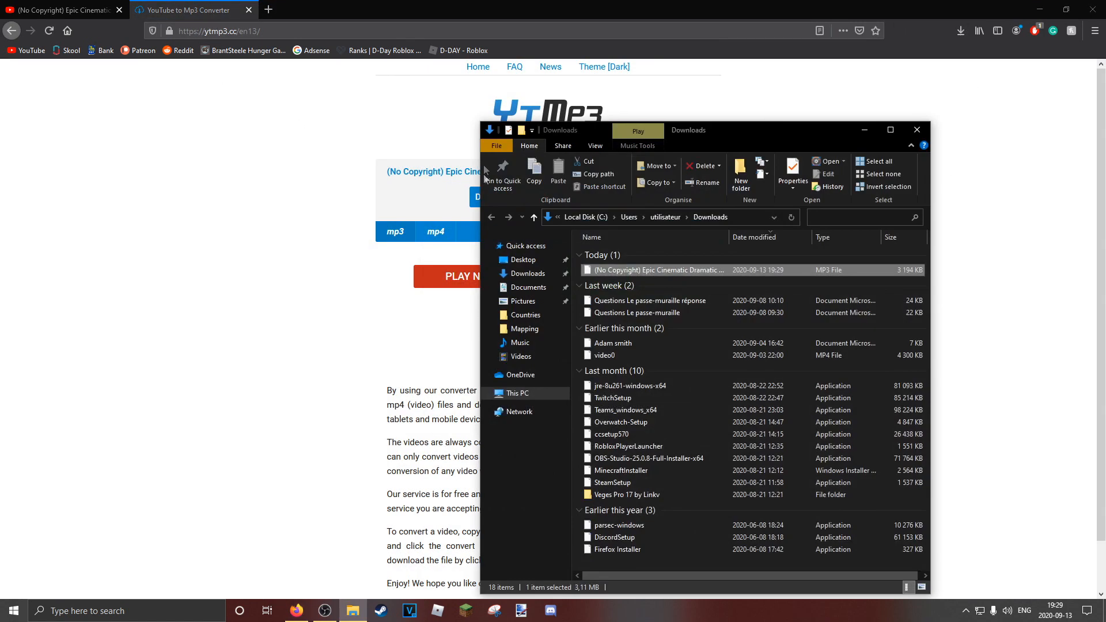
drag(675, 271, 518, 339)
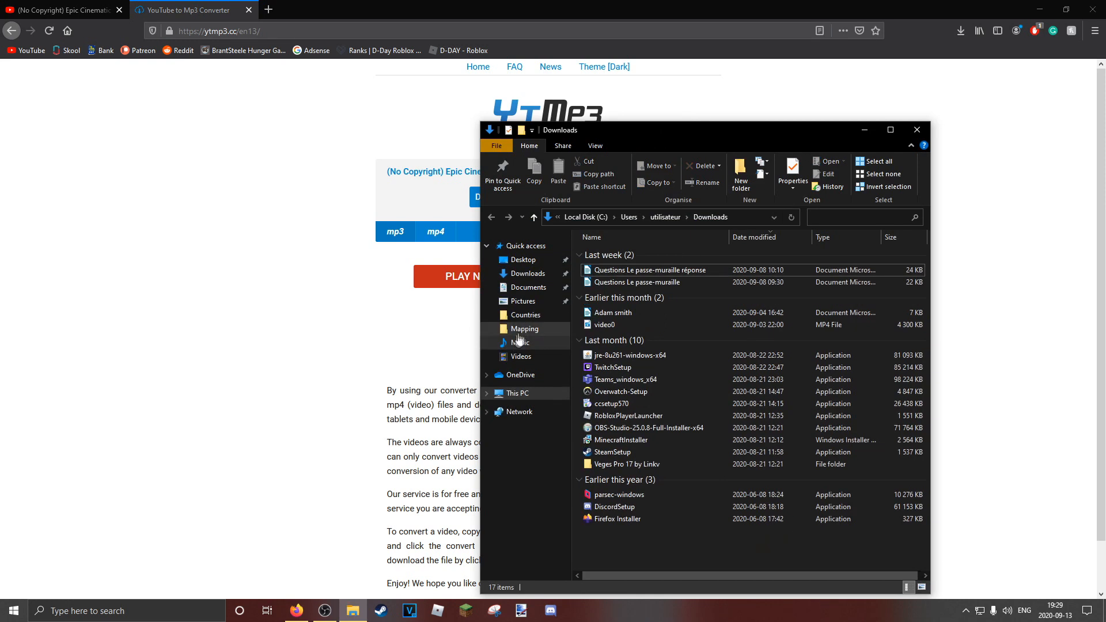
click(917, 130)
Close the converter tab and Firefox, and switch to VEGAS Pro
click(248, 12)
click(1093, 8)
click(409, 609)
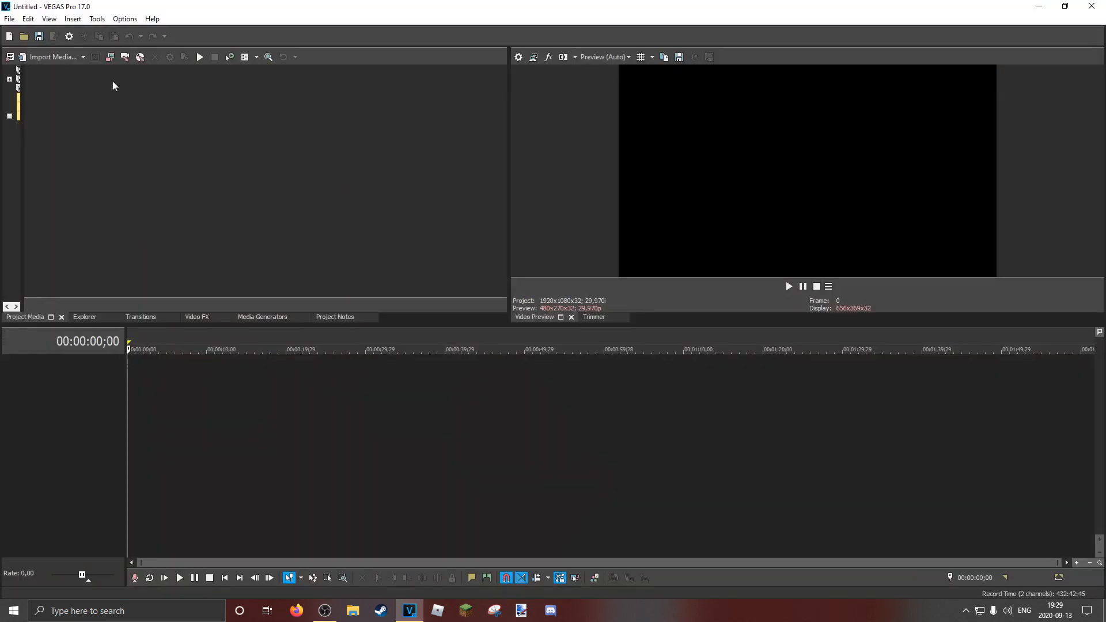
Open the downloaded Epic Cinematic Dramatic Adventure Trailer MP3 from the Music folder so it lands on the timeline
click(21, 36)
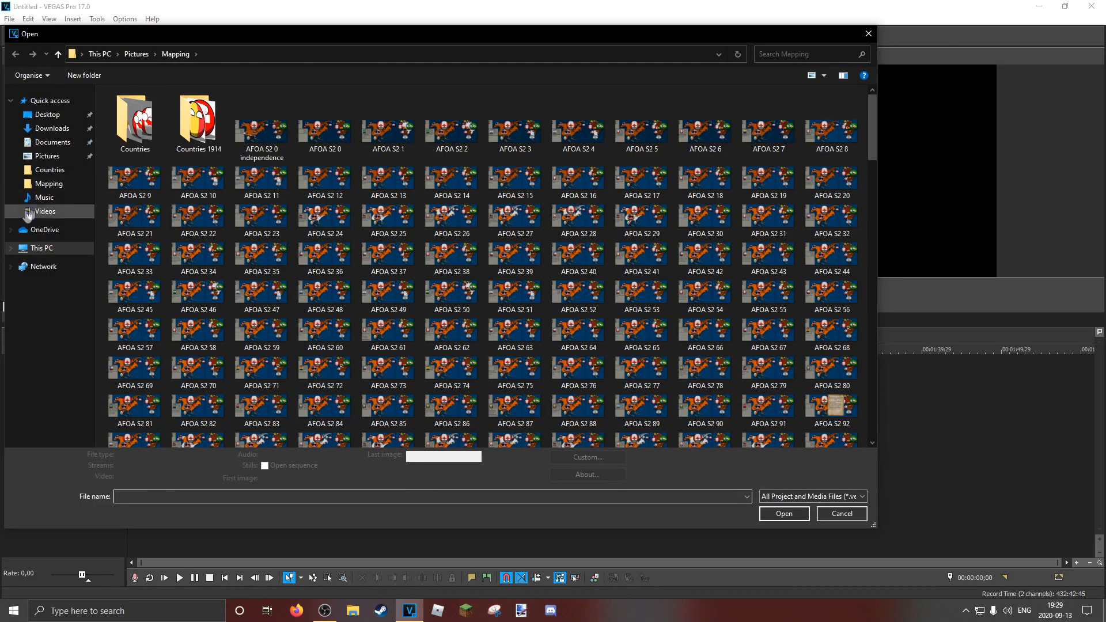
click(45, 197)
double_click(141, 111)
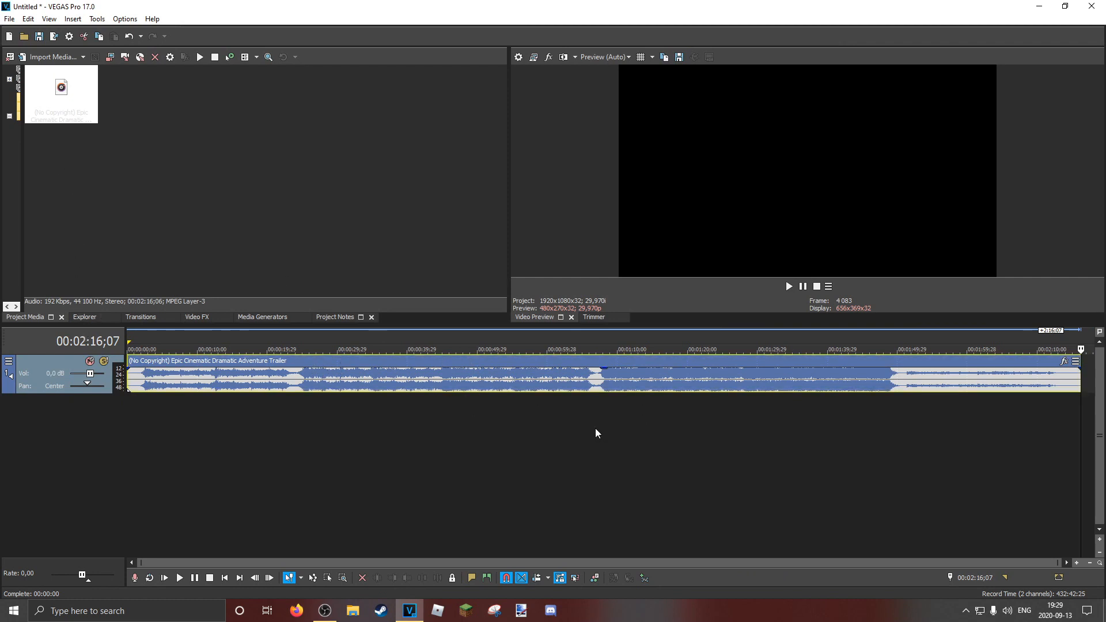
Place the cursor at 00:01:08;16 in the music event and lower the event's gain
scroll(579, 410, up, 3)
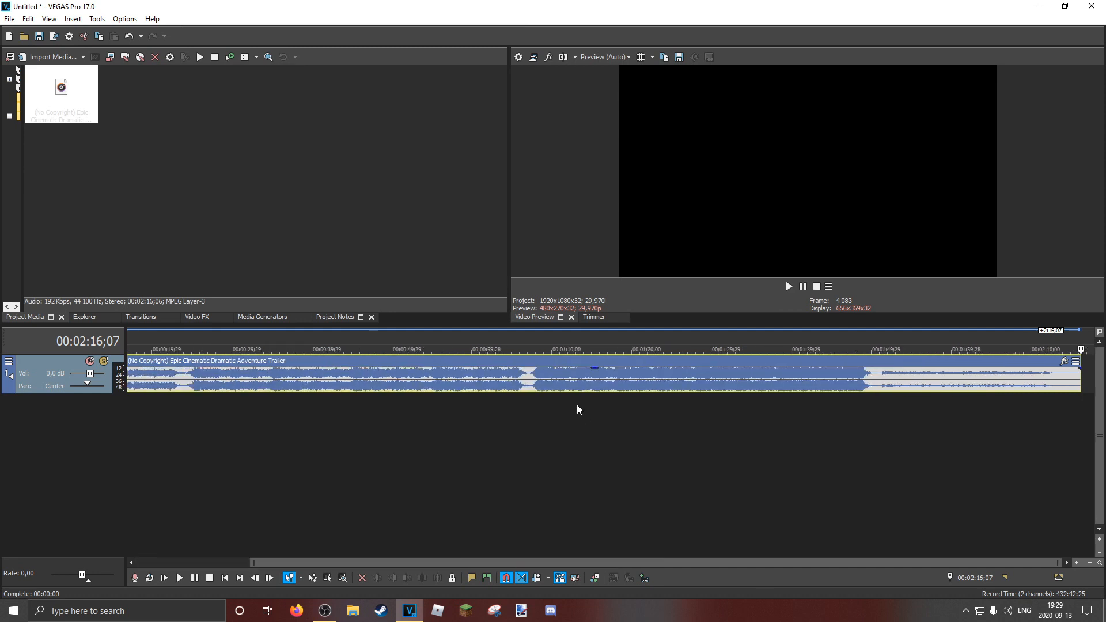
click(541, 376)
scroll(577, 392, up, 10)
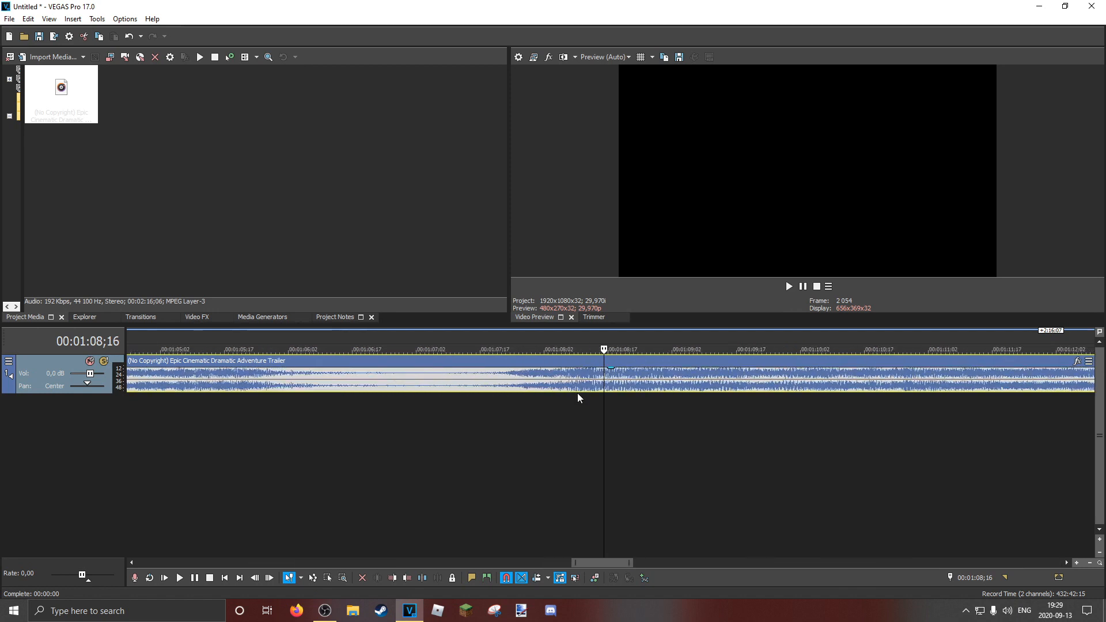
scroll(580, 392, down, 12)
drag(607, 369, 608, 376)
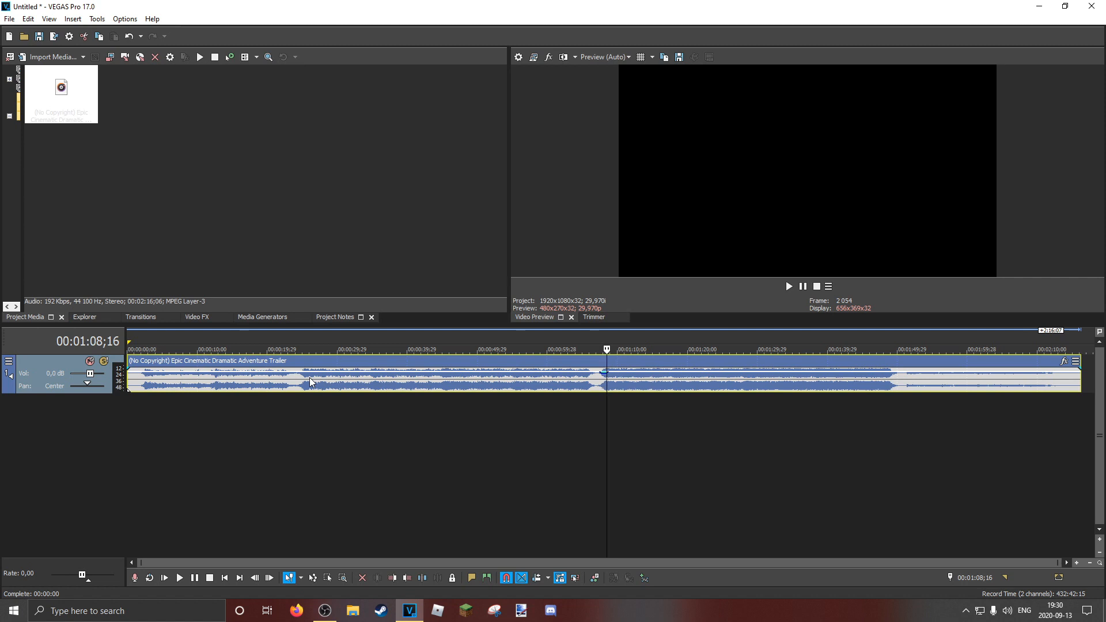
Delete the music event from the timeline and return the cursor to 00:00:00;00
right_click(282, 380)
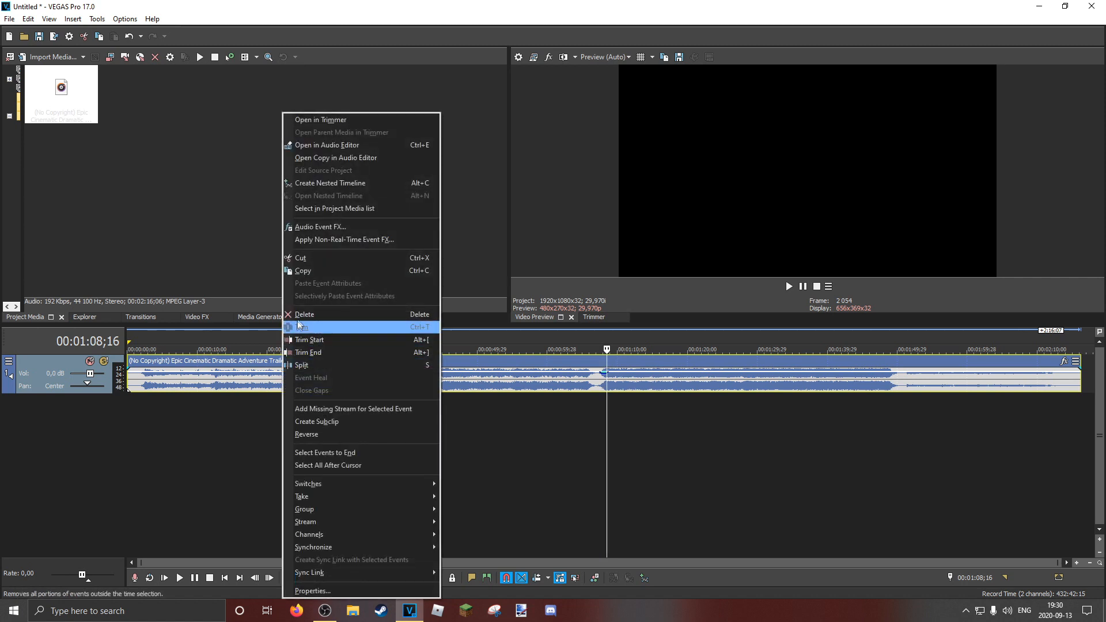
click(299, 319)
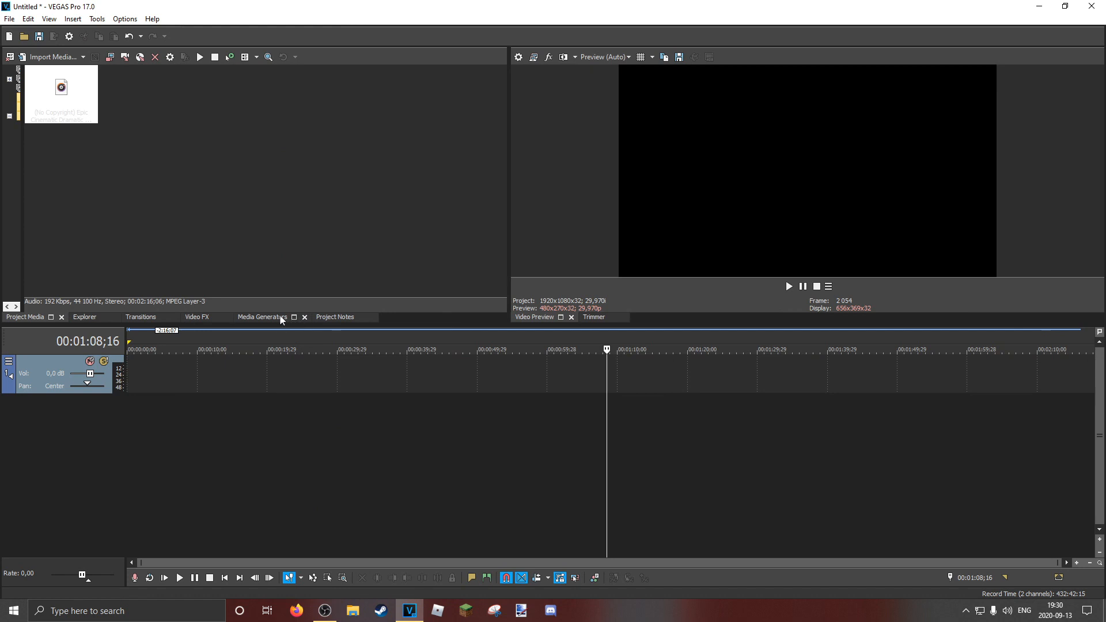
click(128, 348)
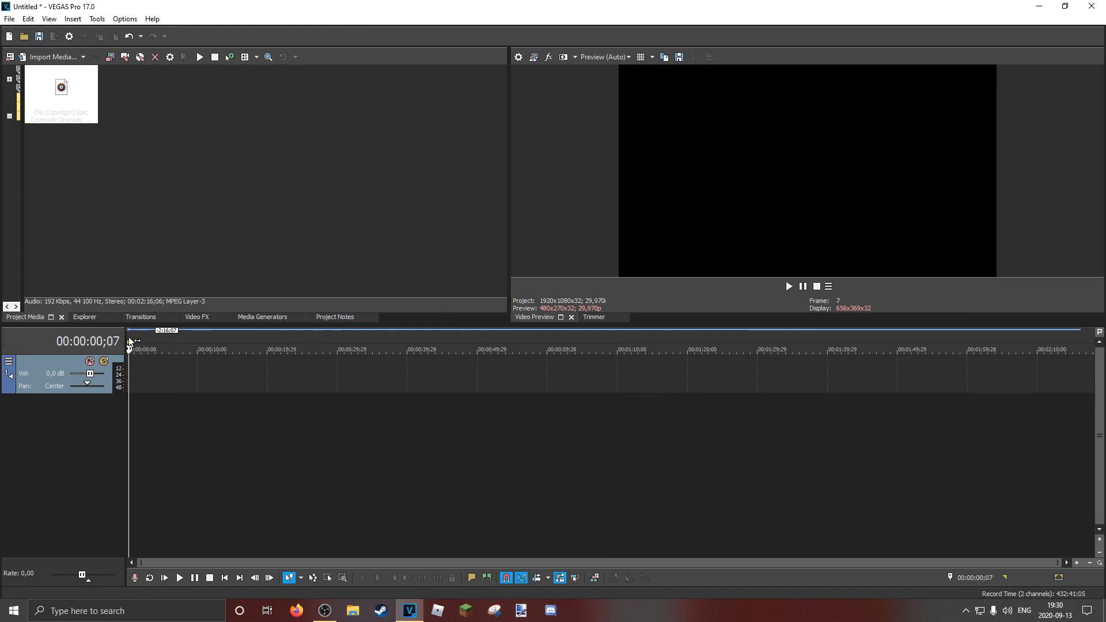
click(125, 349)
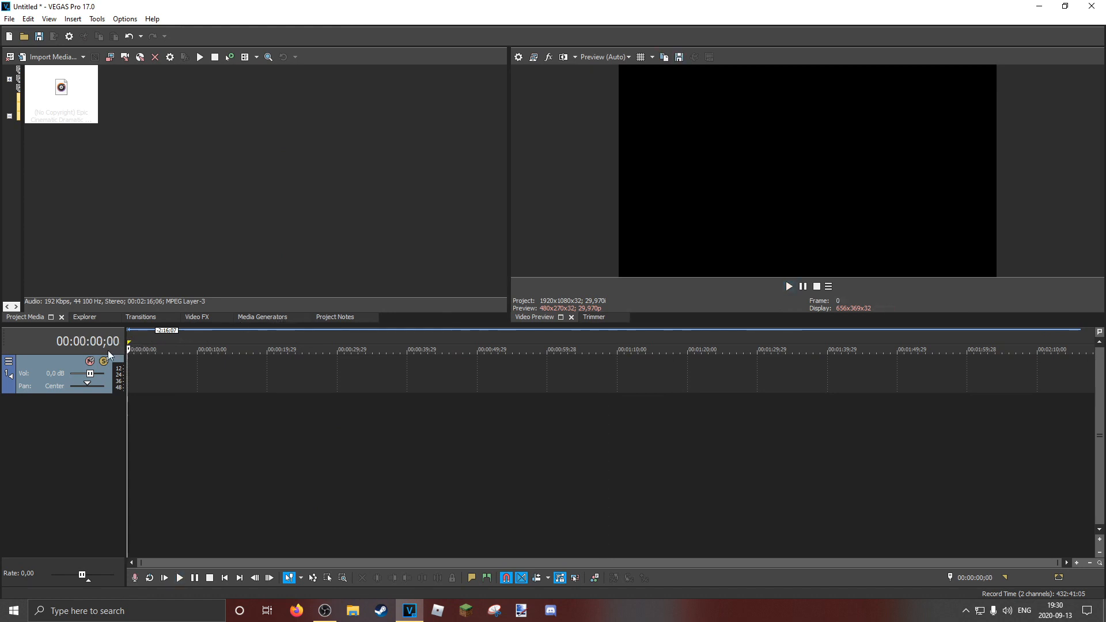